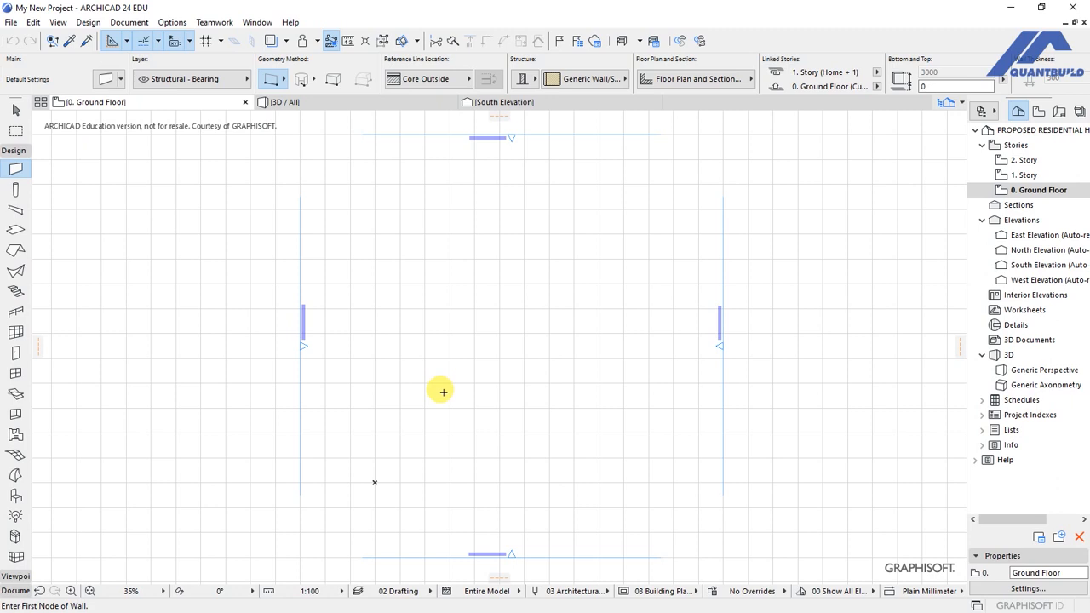
Activate the Grid Element tool from the documentation tools and open its default settings.
{"action": "left_click", "coordinate": [14, 149]}
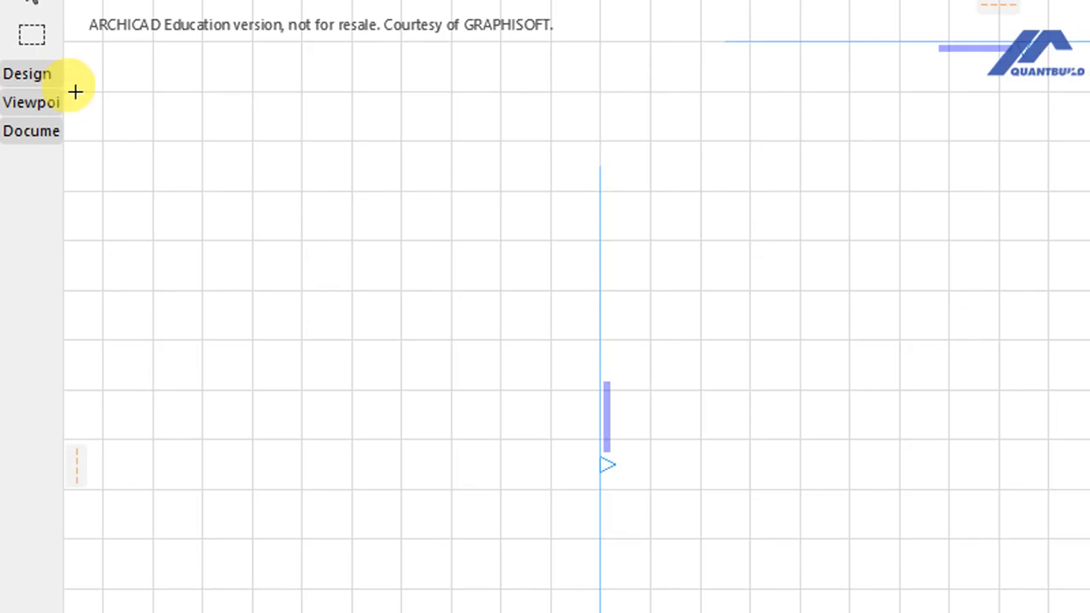
{"action": "left_click", "coordinate": [29, 76]}
{"action": "left_click", "coordinate": [29, 76]}
{"action": "left_click", "coordinate": [31, 146]}
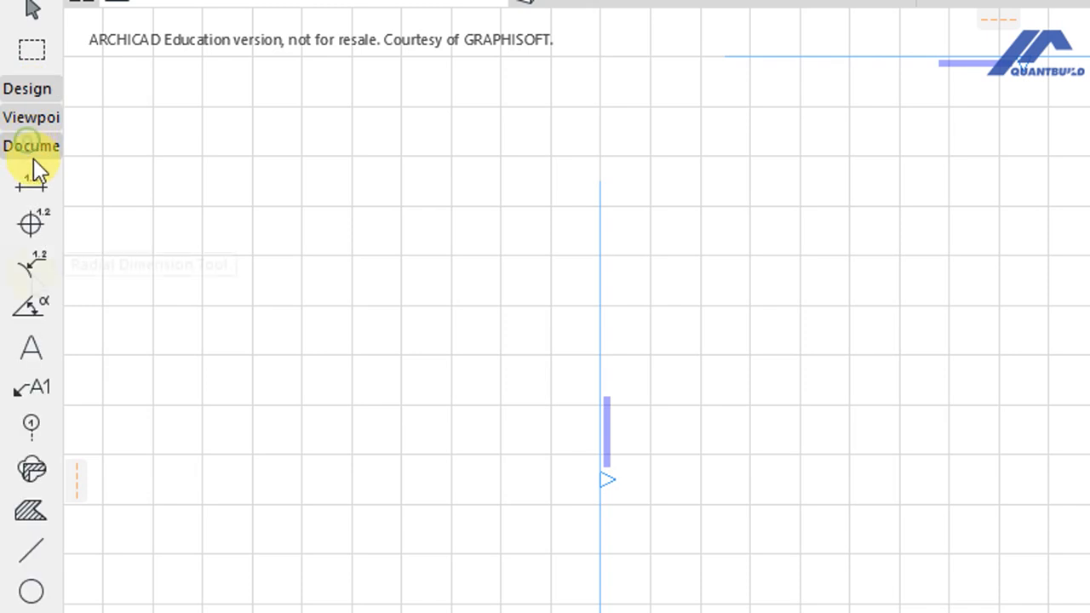
{"action": "left_click", "coordinate": [26, 431]}
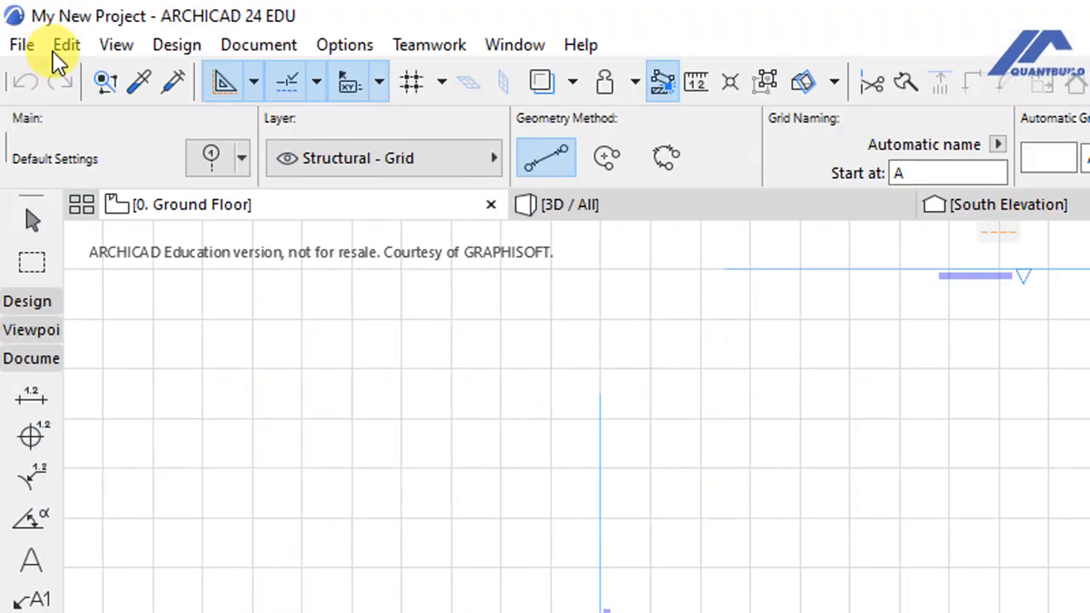
{"action": "left_click", "coordinate": [195, 165]}
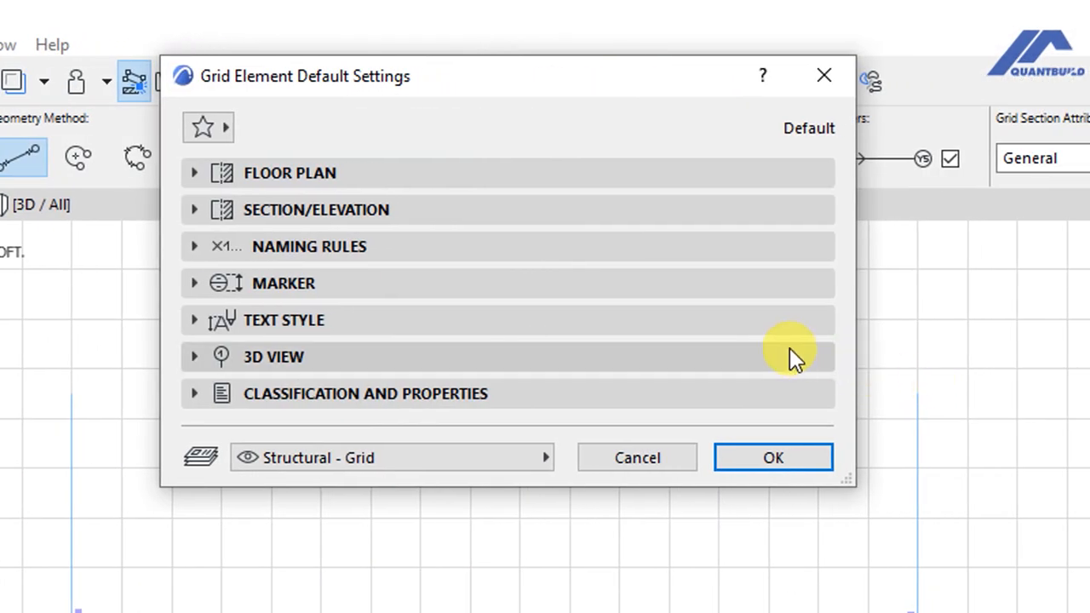
Set the floor plan grid line type to Hidden Line and show the grid on All Stories.
{"action": "left_click", "coordinate": [275, 174]}
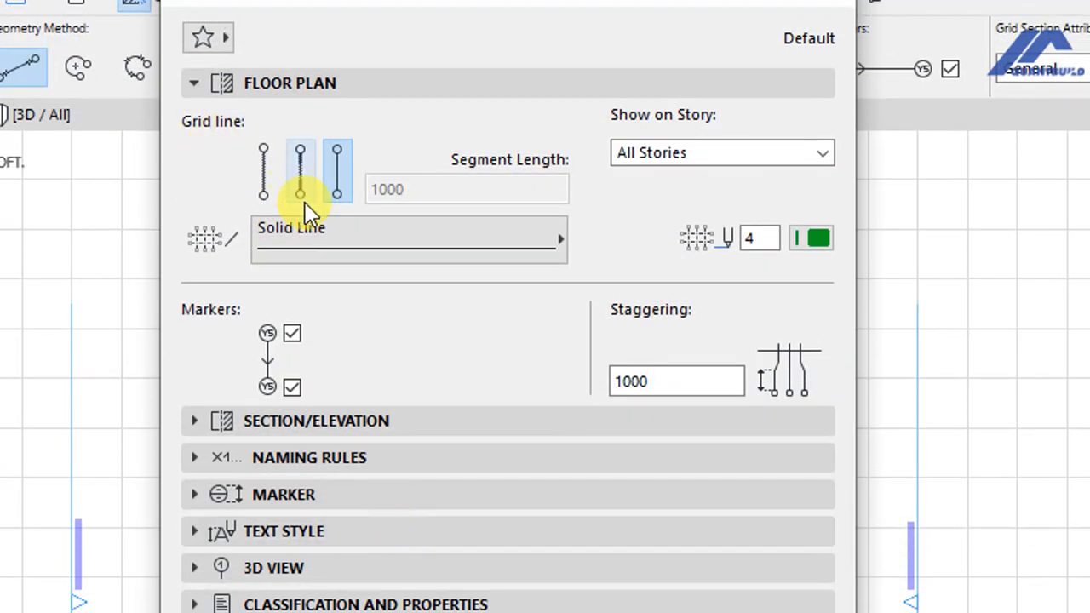
{"action": "left_click", "coordinate": [560, 239]}
{"action": "left_click", "coordinate": [603, 244]}
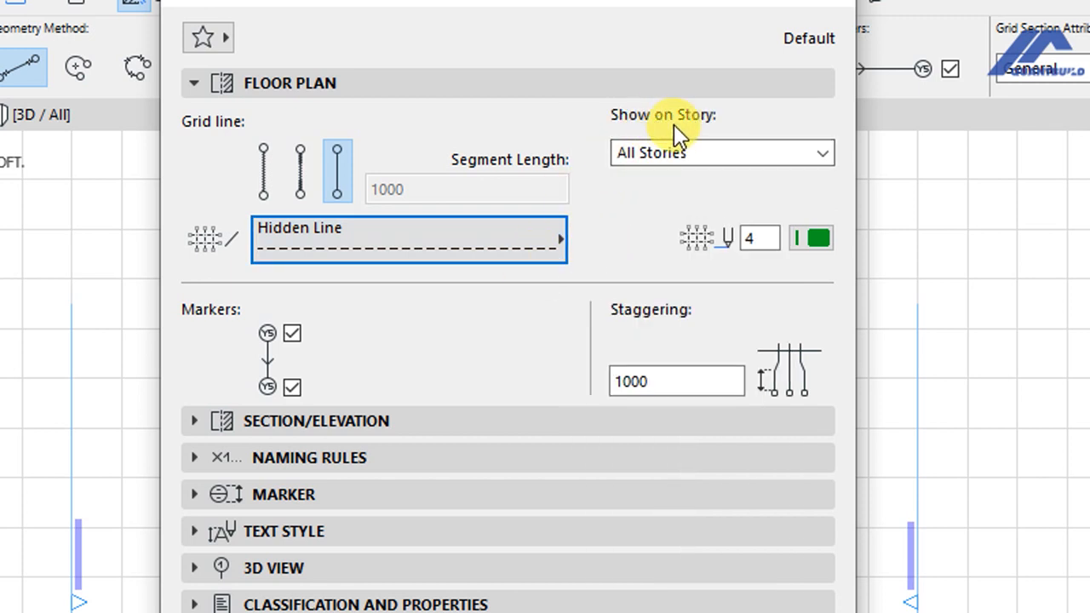
{"action": "left_click", "coordinate": [660, 158]}
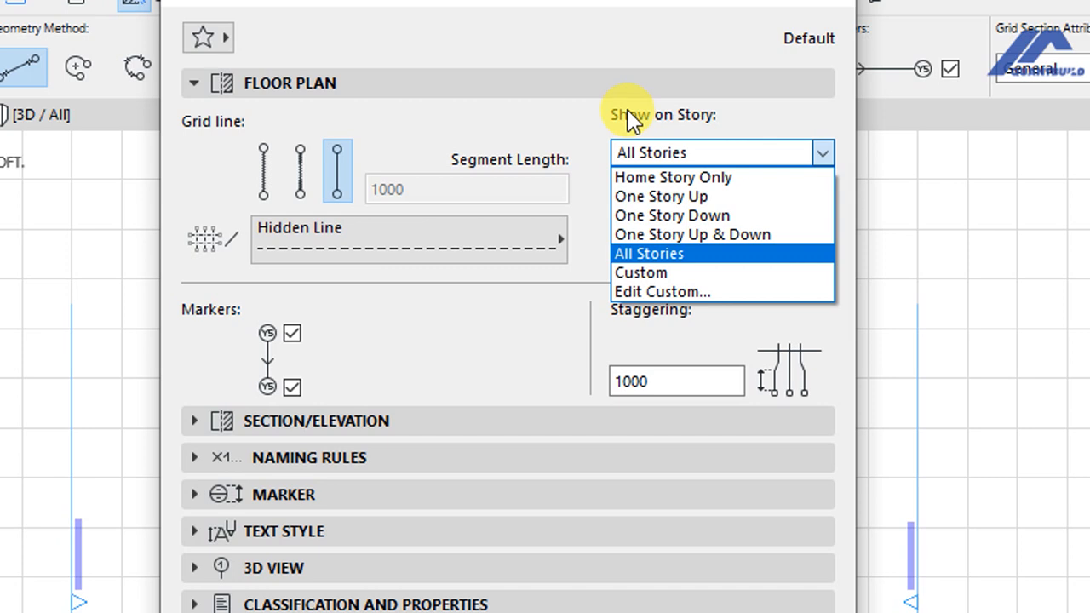
{"action": "left_click", "coordinate": [636, 253]}
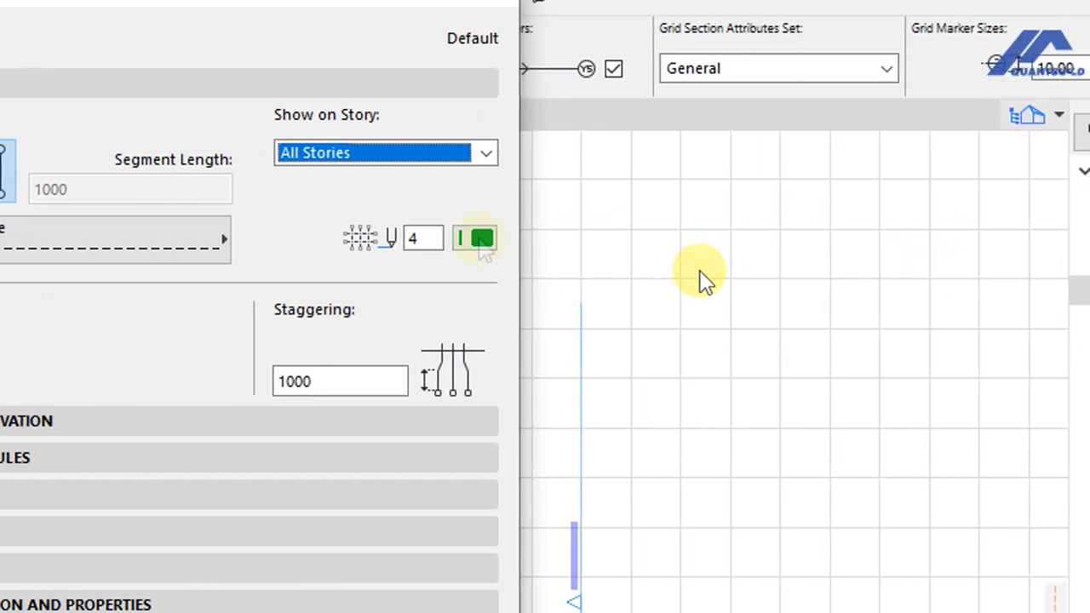
{"action": "left_click", "coordinate": [813, 241]}
{"action": "left_click", "coordinate": [479, 241]}
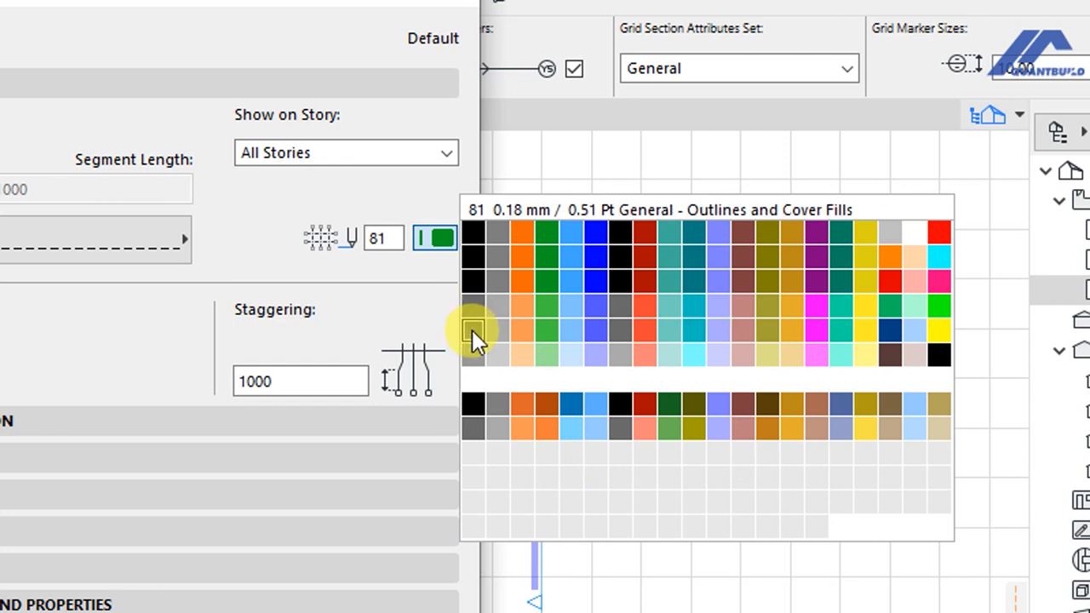
{"action": "left_click", "coordinate": [382, 332]}
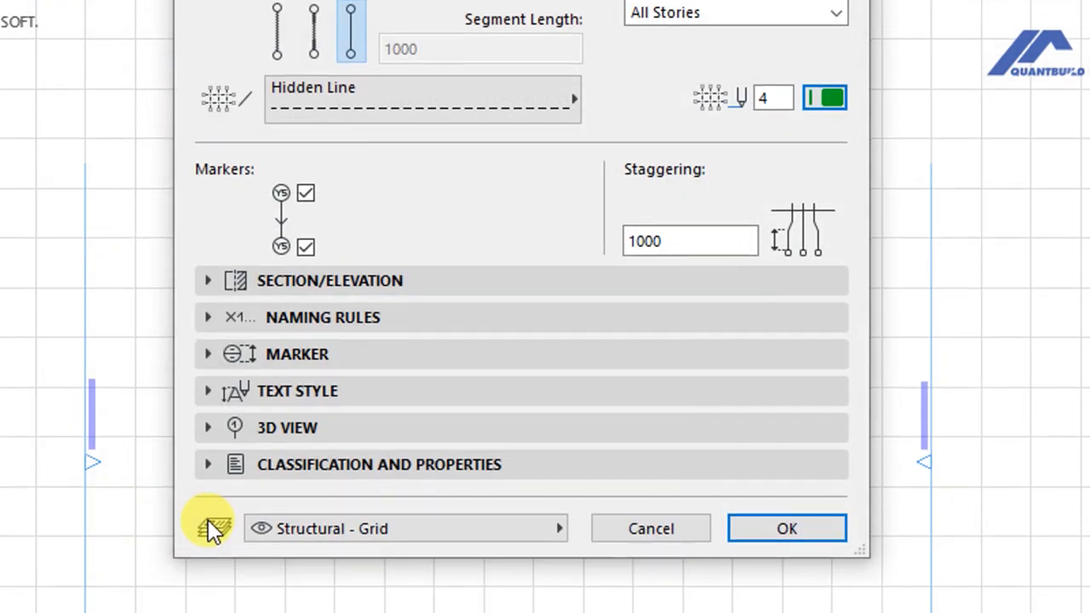
Set the grid line type for the section/elevation display to Hidden Line.
{"action": "left_click", "coordinate": [306, 193]}
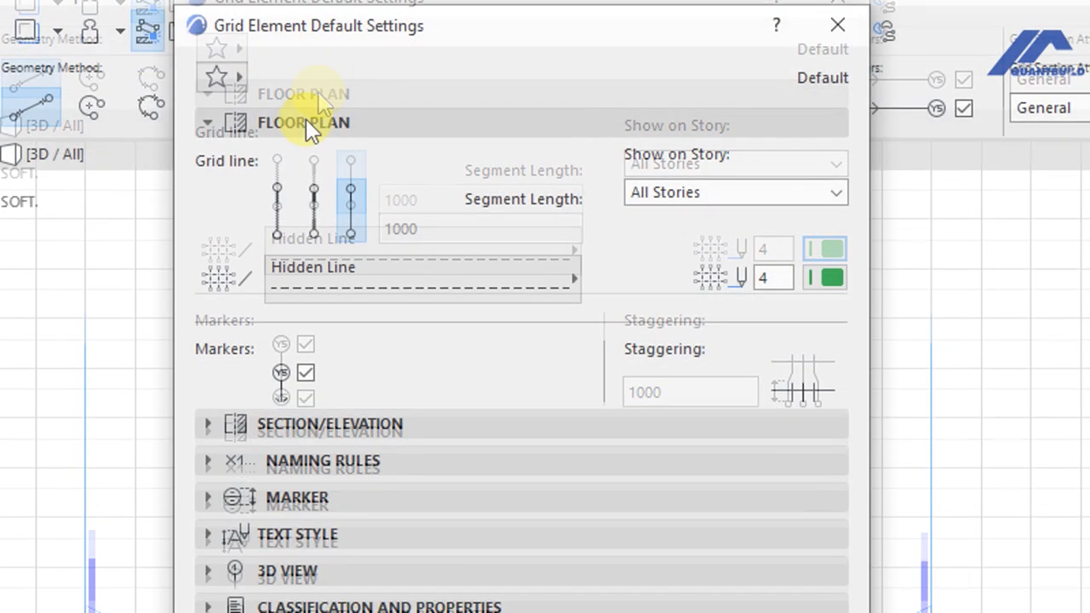
{"action": "left_click", "coordinate": [306, 126]}
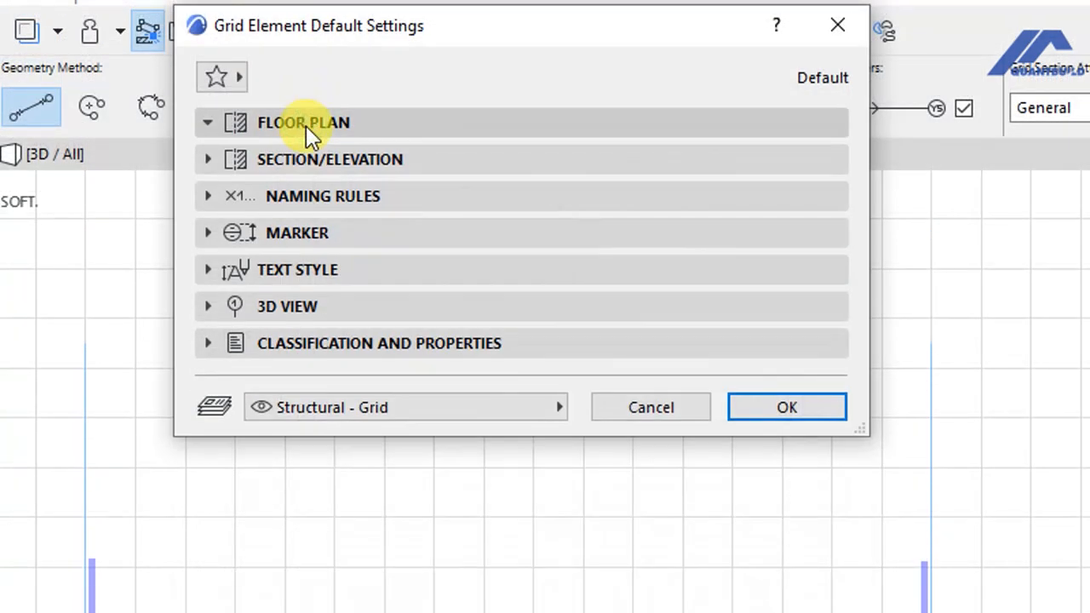
{"action": "left_click", "coordinate": [290, 169]}
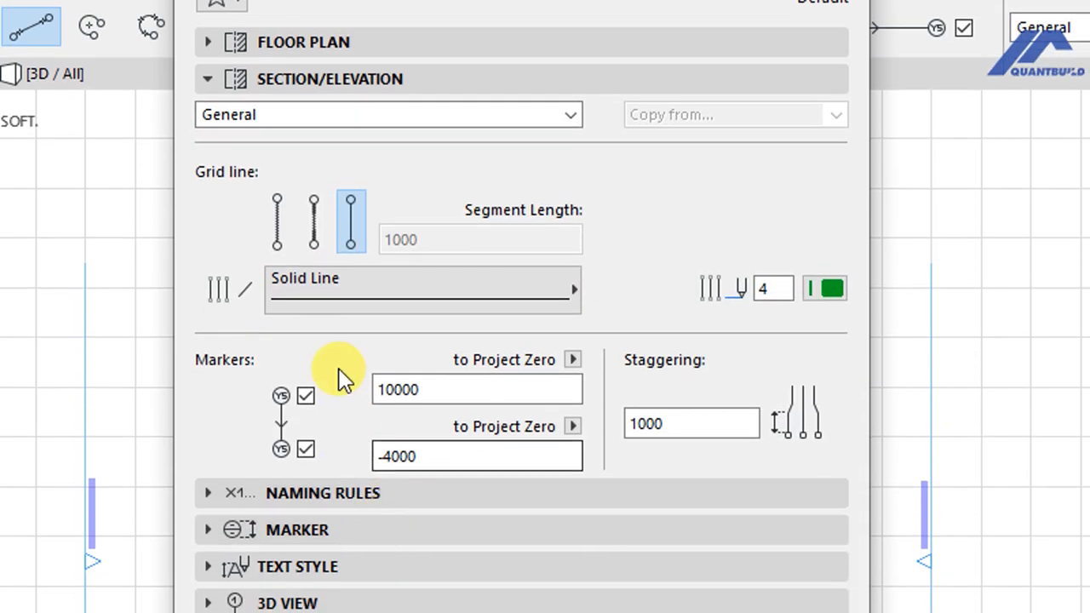
{"action": "left_click", "coordinate": [306, 311]}
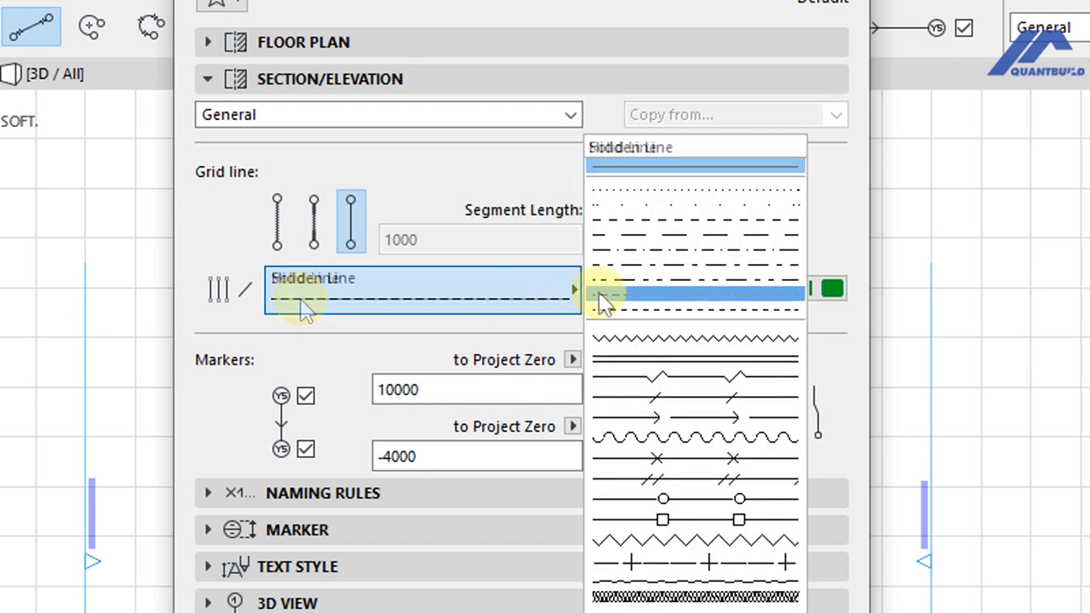
{"action": "left_click", "coordinate": [597, 292]}
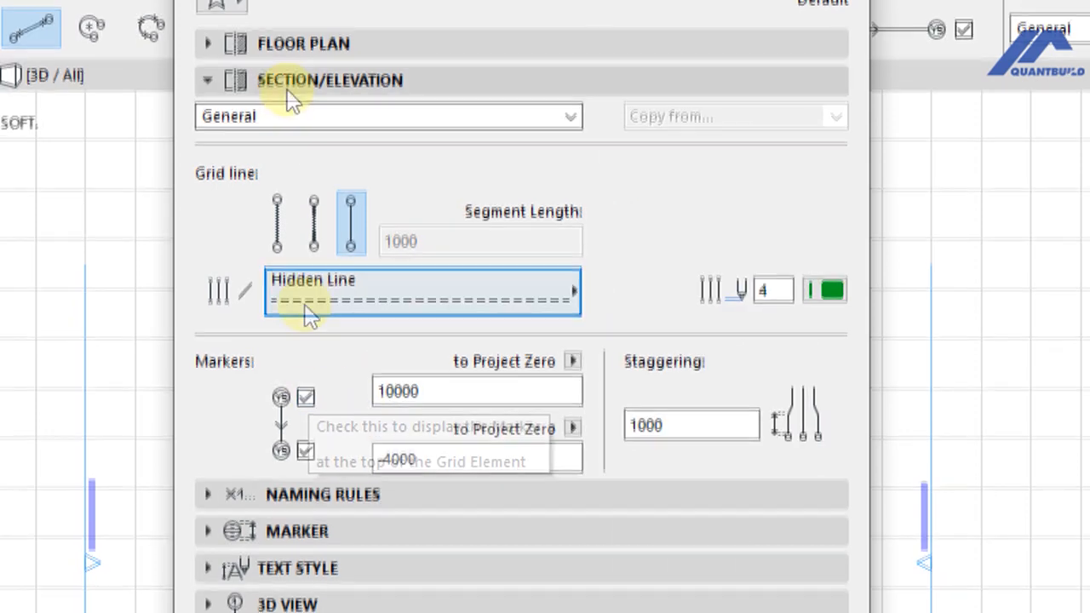
{"action": "left_click", "coordinate": [290, 88]}
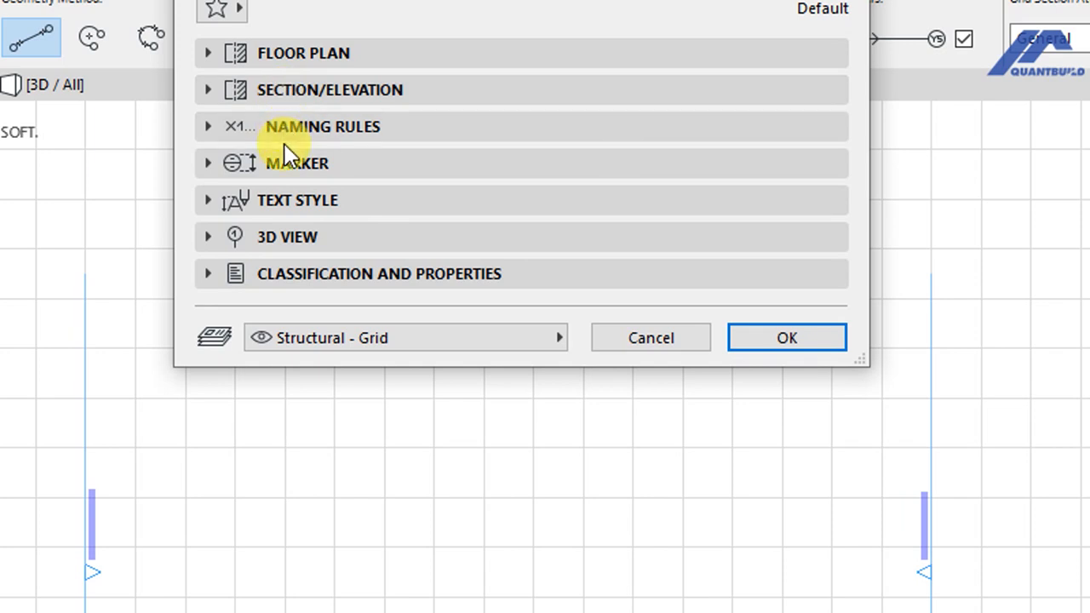
Review the start value and style options in the automatic grid naming rules.
{"action": "left_click", "coordinate": [292, 129]}
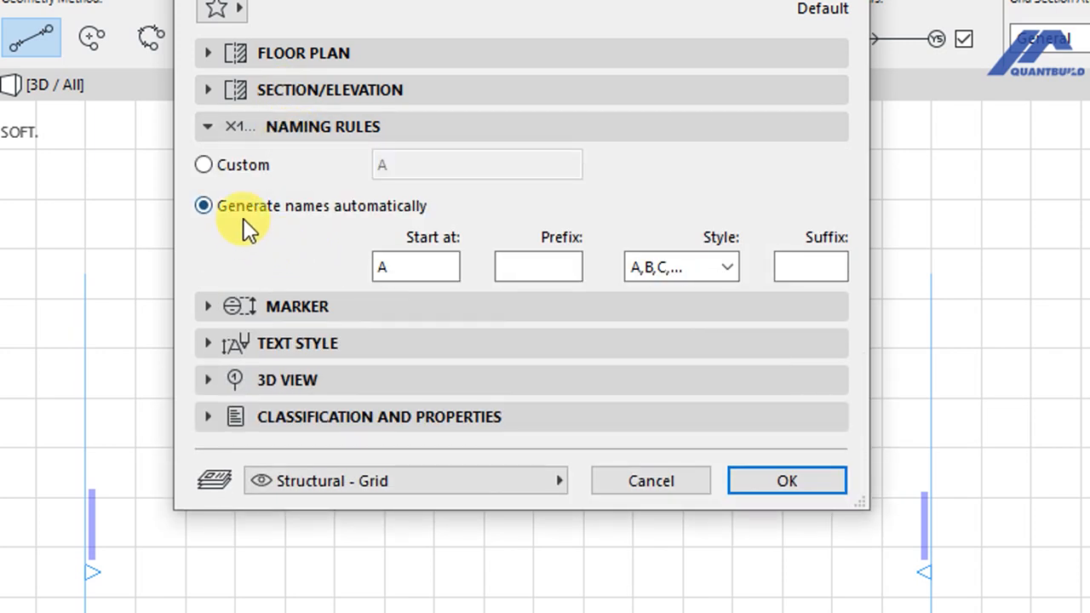
{"action": "left_click", "coordinate": [385, 266]}
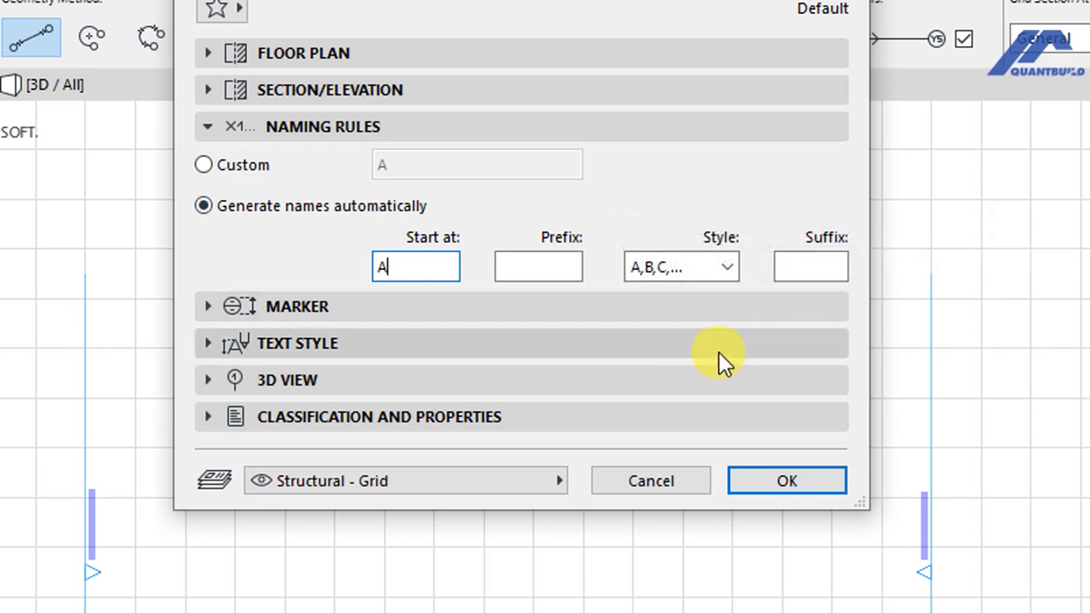
{"action": "left_click", "coordinate": [728, 268]}
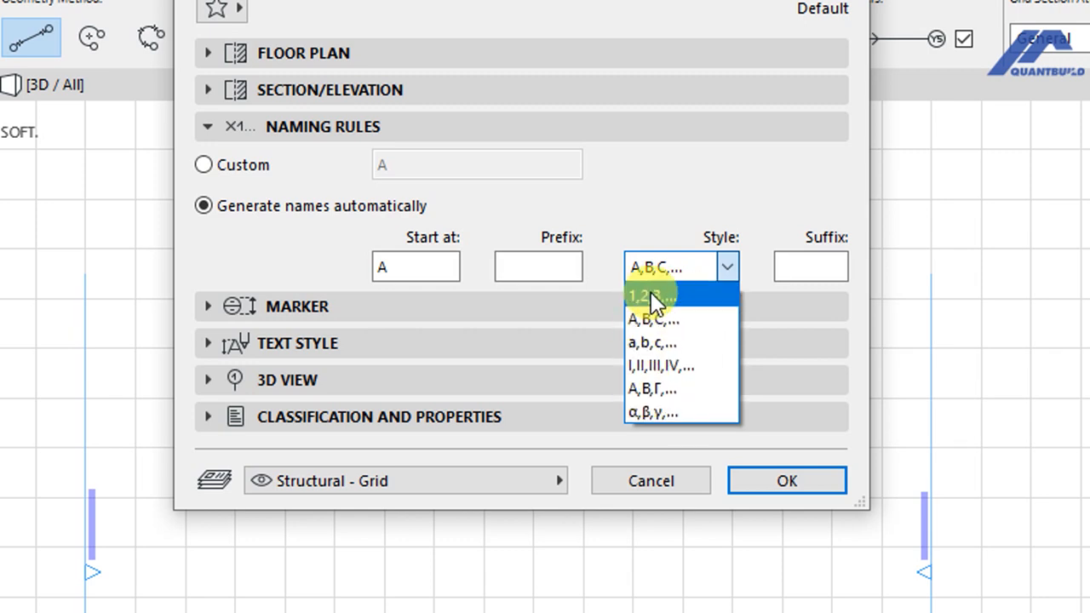
{"action": "left_click", "coordinate": [630, 218]}
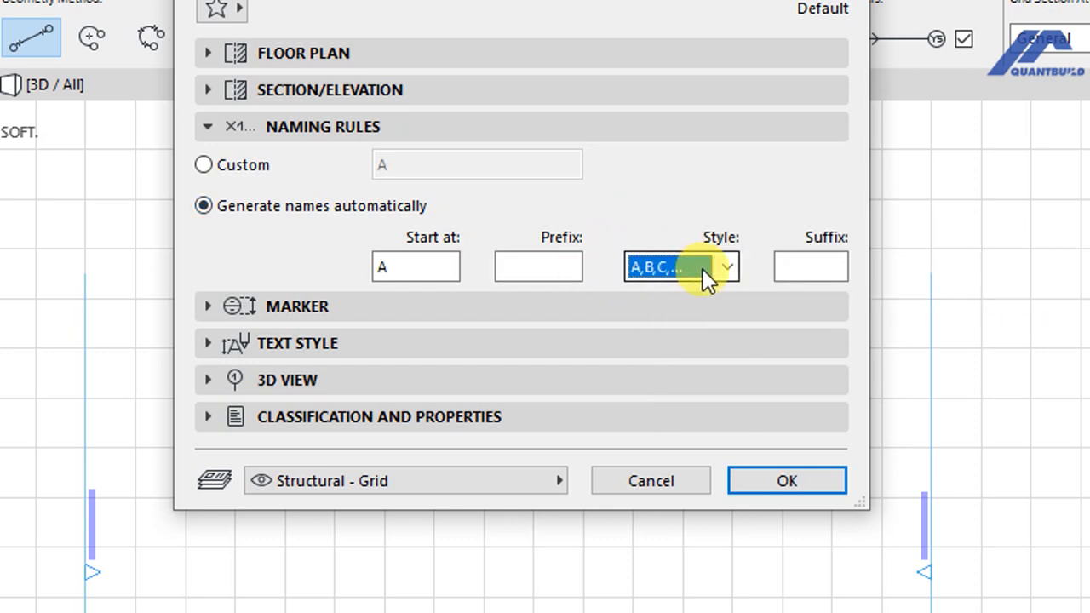
{"action": "left_click", "coordinate": [316, 129]}
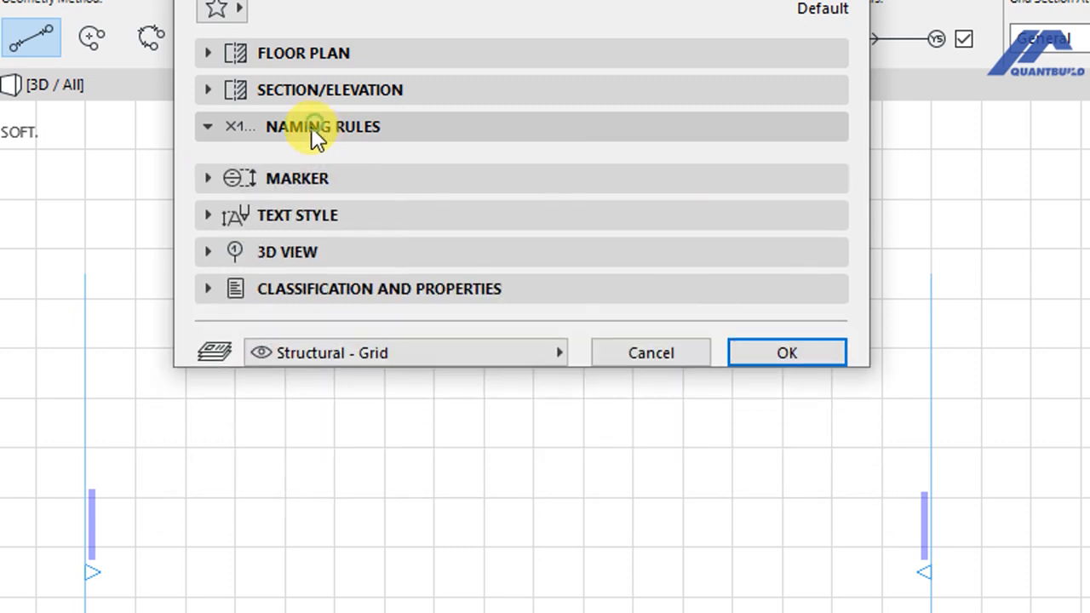
Set the grid marker size to 6 mm.
{"action": "left_click", "coordinate": [304, 162]}
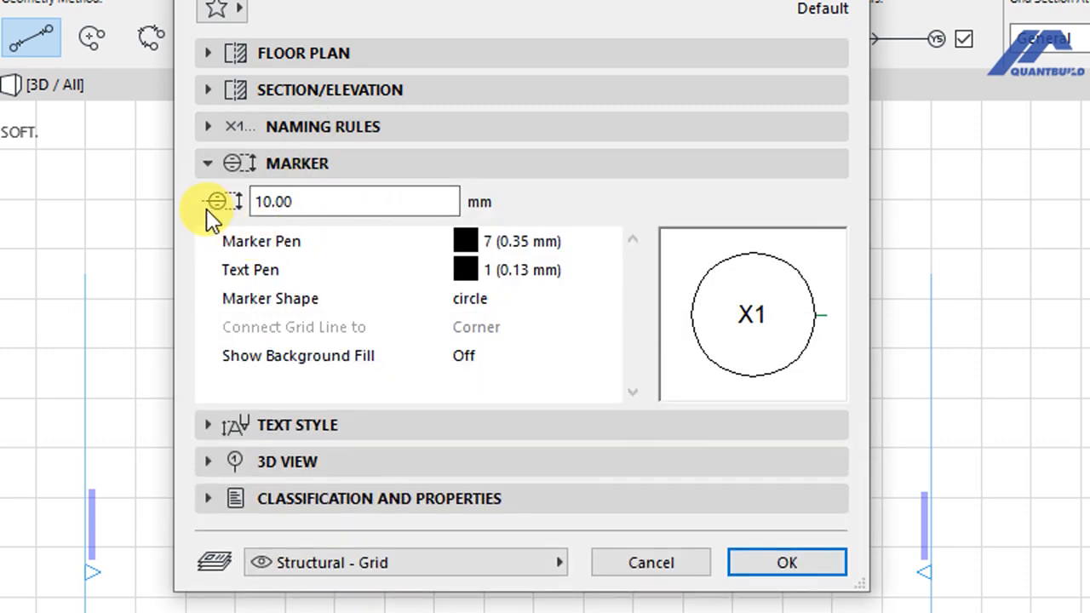
{"action": "left_click_drag", "start_coordinate": [302, 206], "coordinate": [236, 205]}
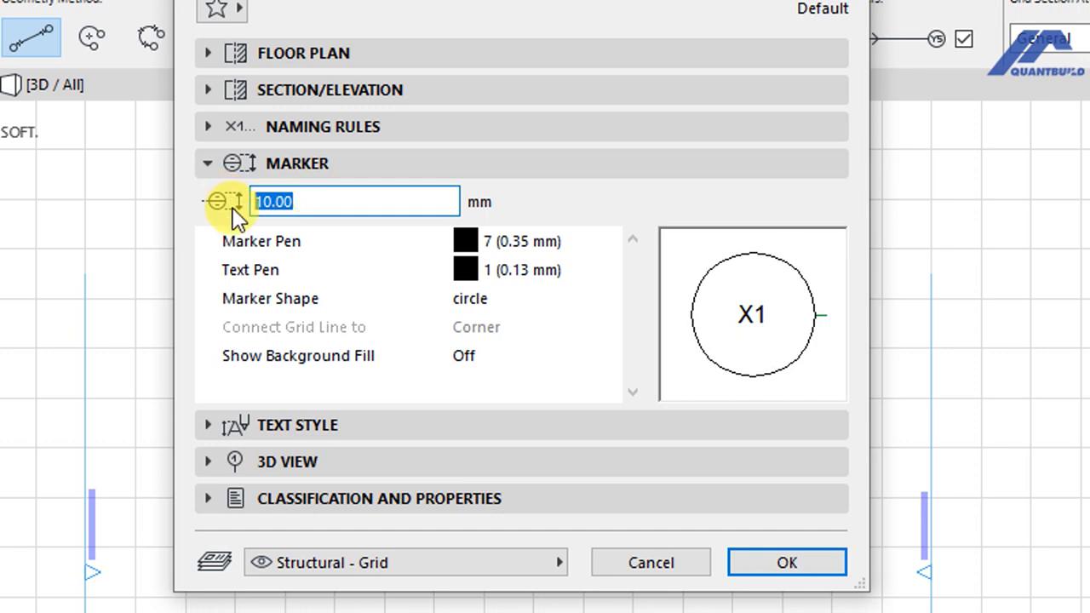
{"action": "type", "text": "6"}
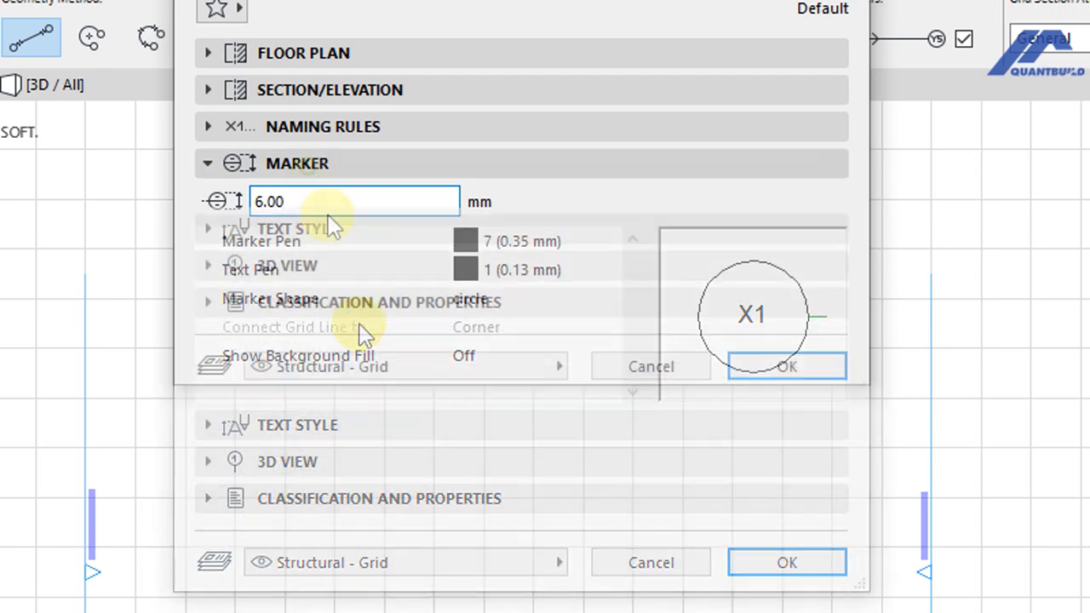
Set the grid marker text to the Montserrat font with a font size of 3 mm.
{"action": "left_click", "coordinate": [313, 203]}
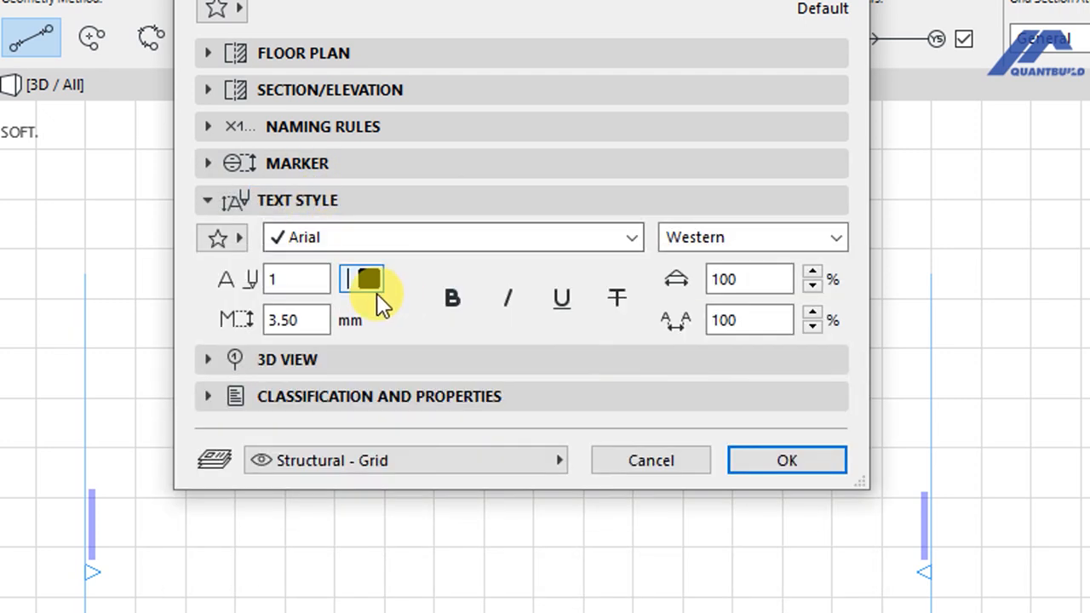
{"action": "left_click", "coordinate": [330, 241]}
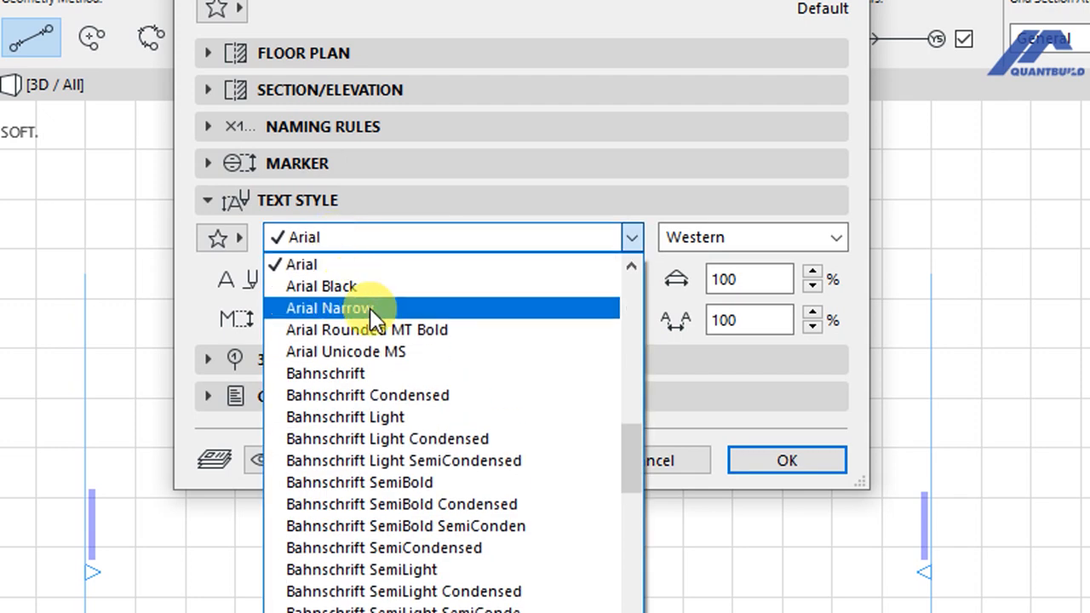
{"action": "key", "text": "m"}
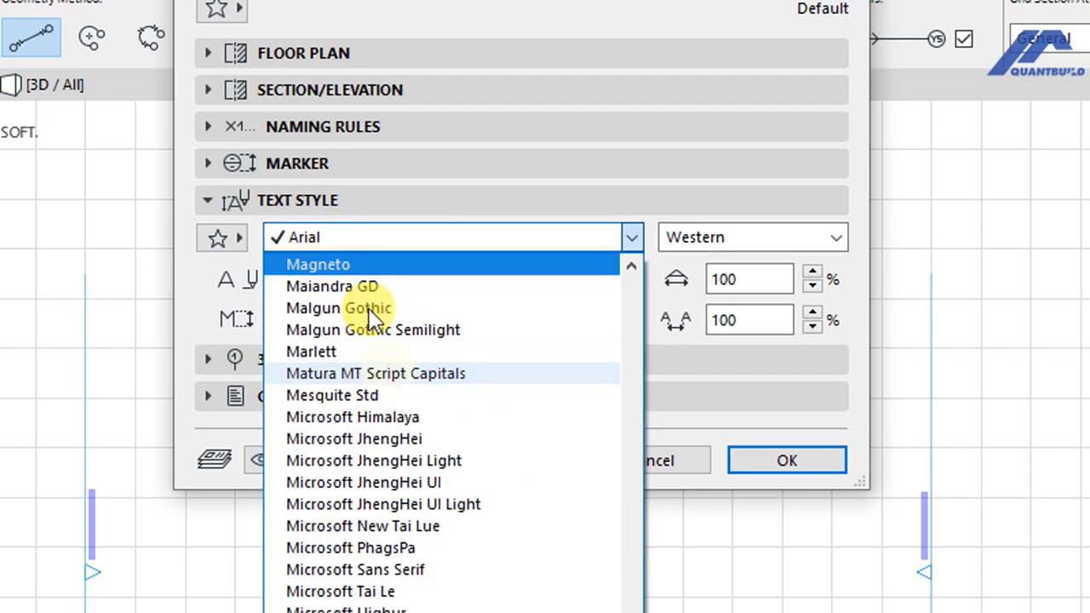
{"action": "key", "text": "m"}
{"action": "key", "text": "m"}
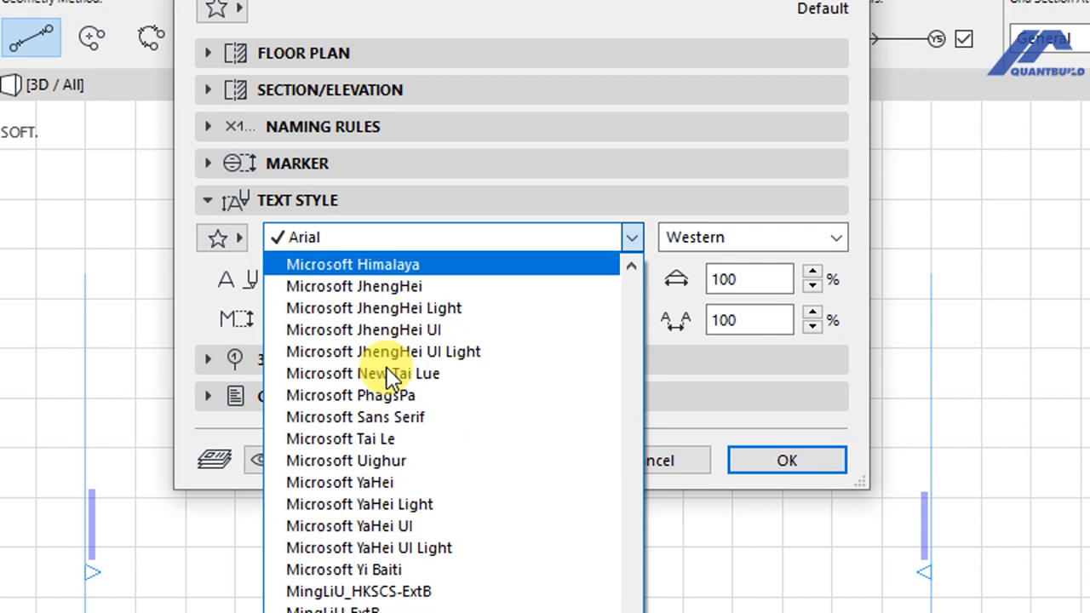
{"action": "scroll", "coordinate": [417, 421], "scroll_direction": "down", "scroll_amount": 2}
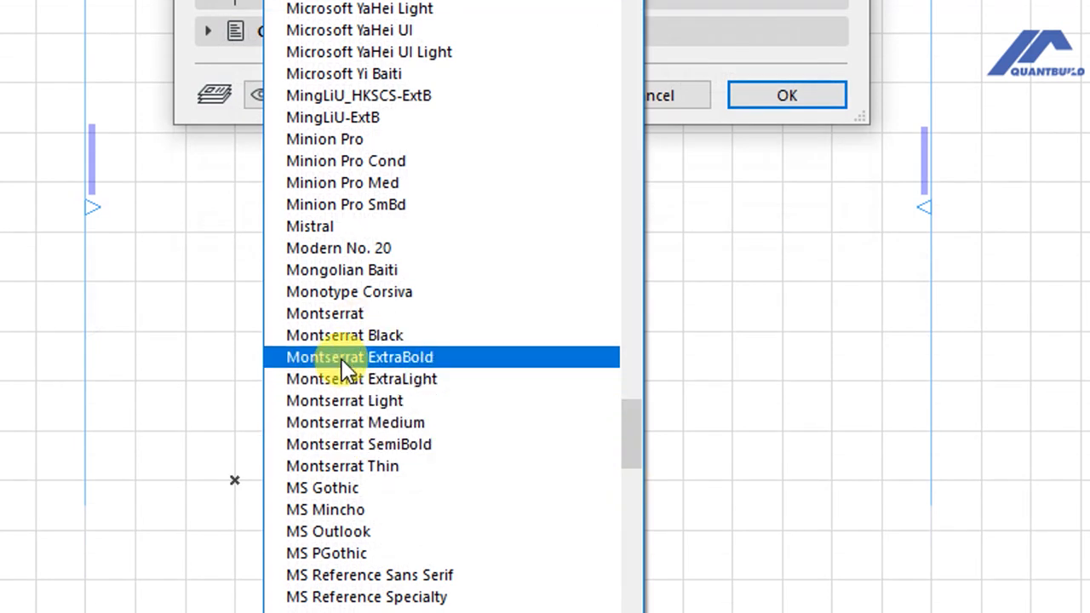
{"action": "left_click", "coordinate": [331, 319]}
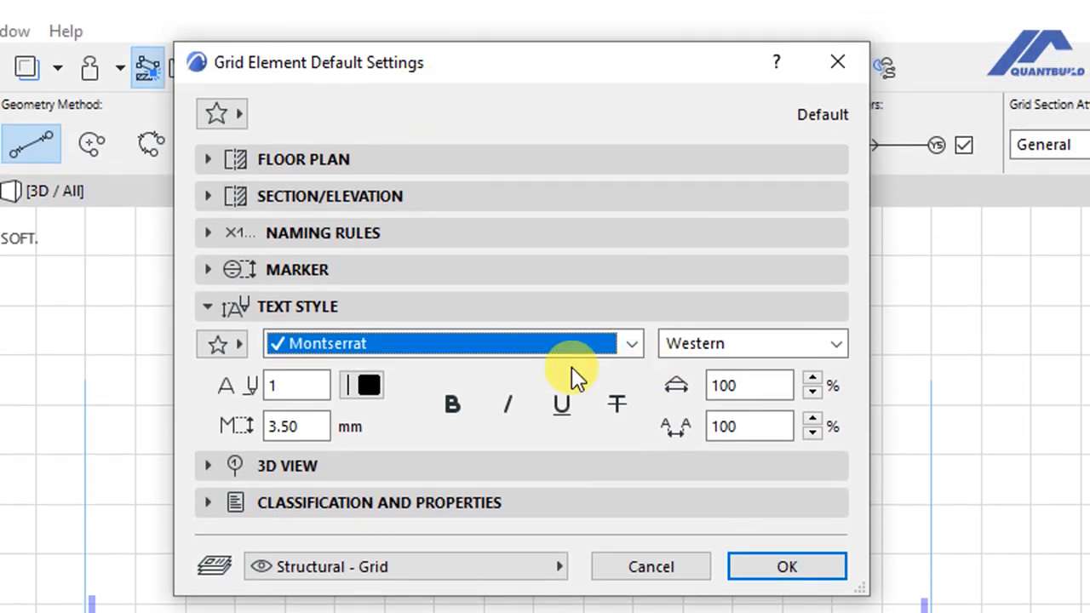
{"action": "left_click", "coordinate": [309, 386]}
{"action": "left_click", "coordinate": [302, 426]}
{"action": "type", "text": "3.00"}
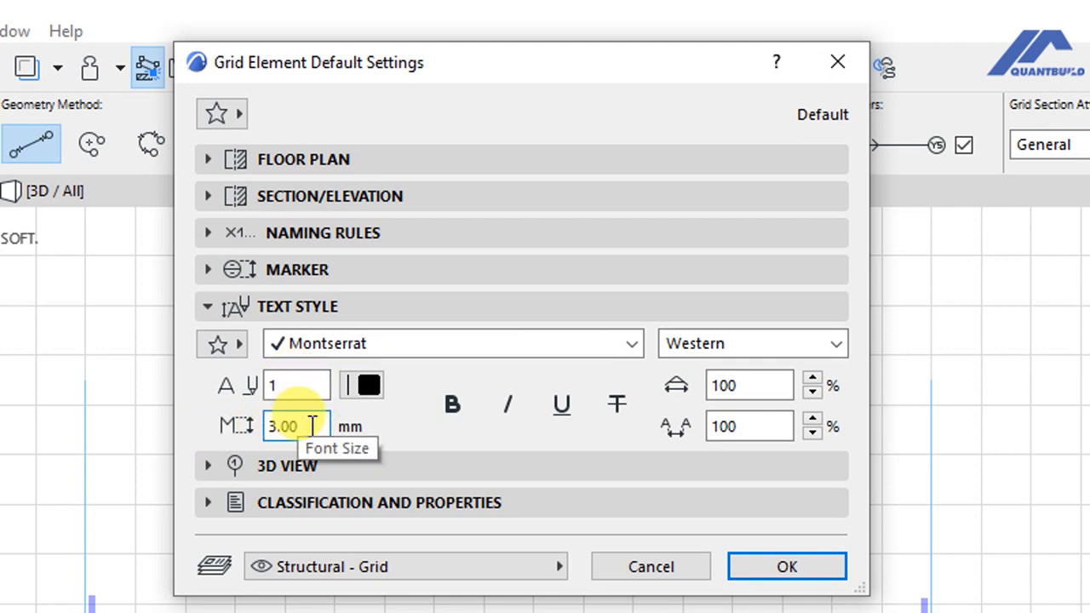
Review the 3D view options of the grid element, leaving Display in 3D view and Show as line enabled.
{"action": "left_click", "coordinate": [312, 465]}
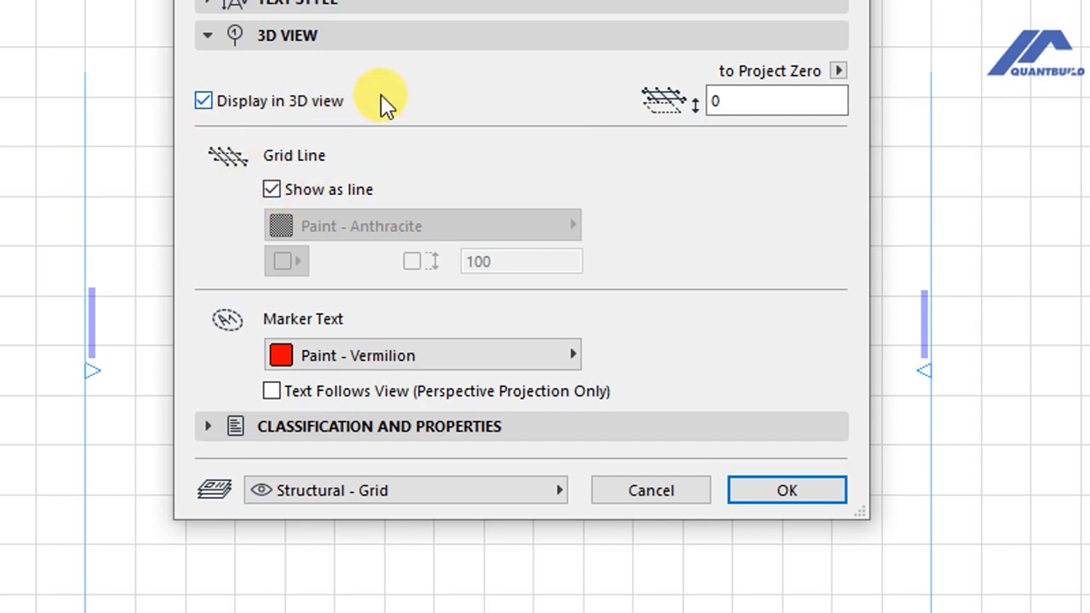
{"action": "left_click", "coordinate": [204, 103]}
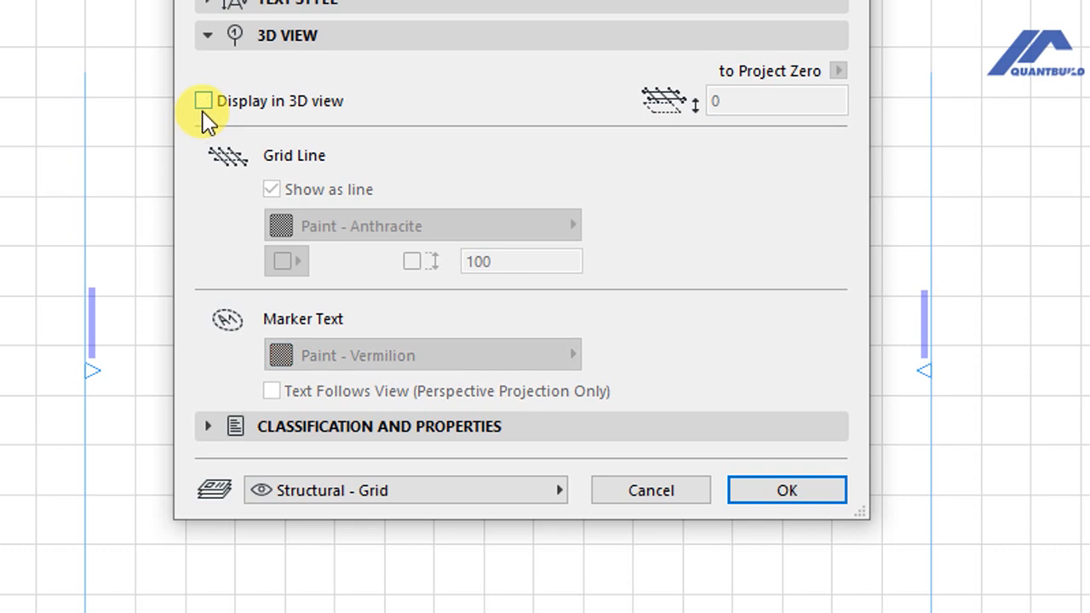
{"action": "left_click", "coordinate": [204, 101]}
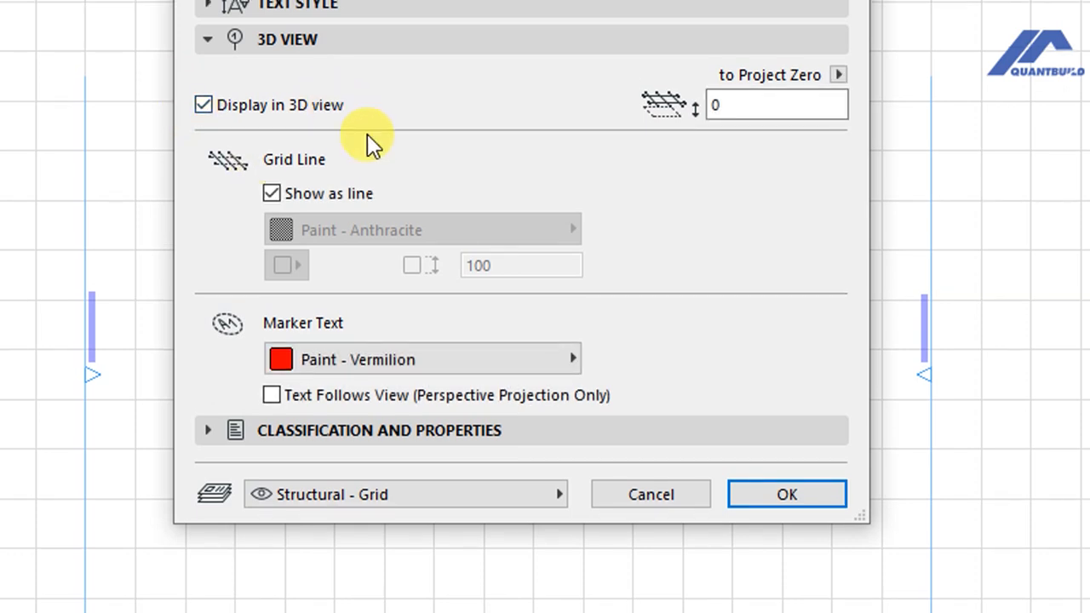
{"action": "left_click", "coordinate": [270, 194]}
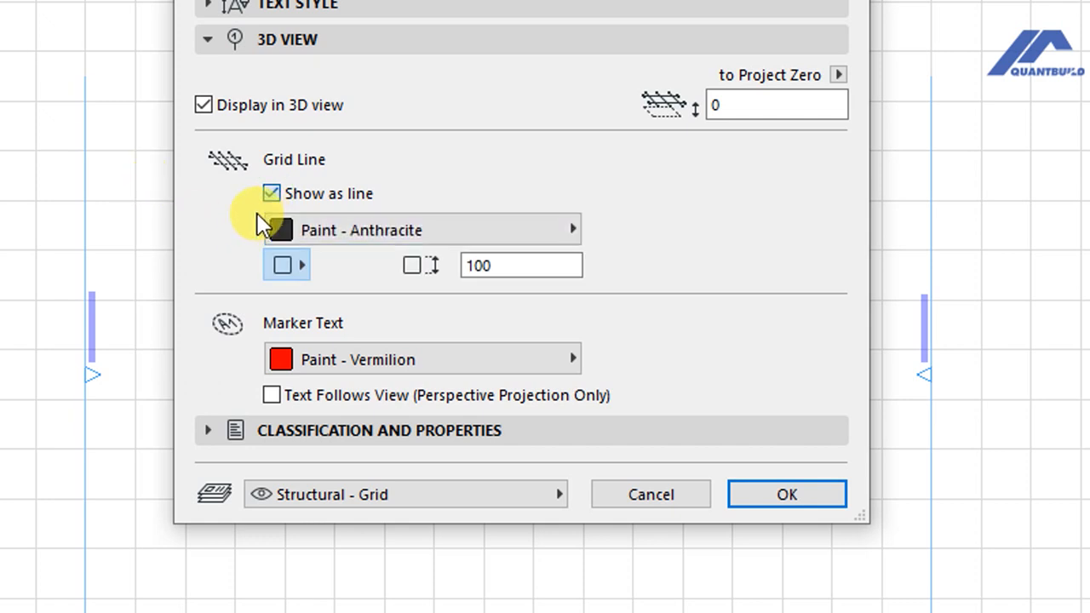
{"action": "left_click", "coordinate": [271, 194]}
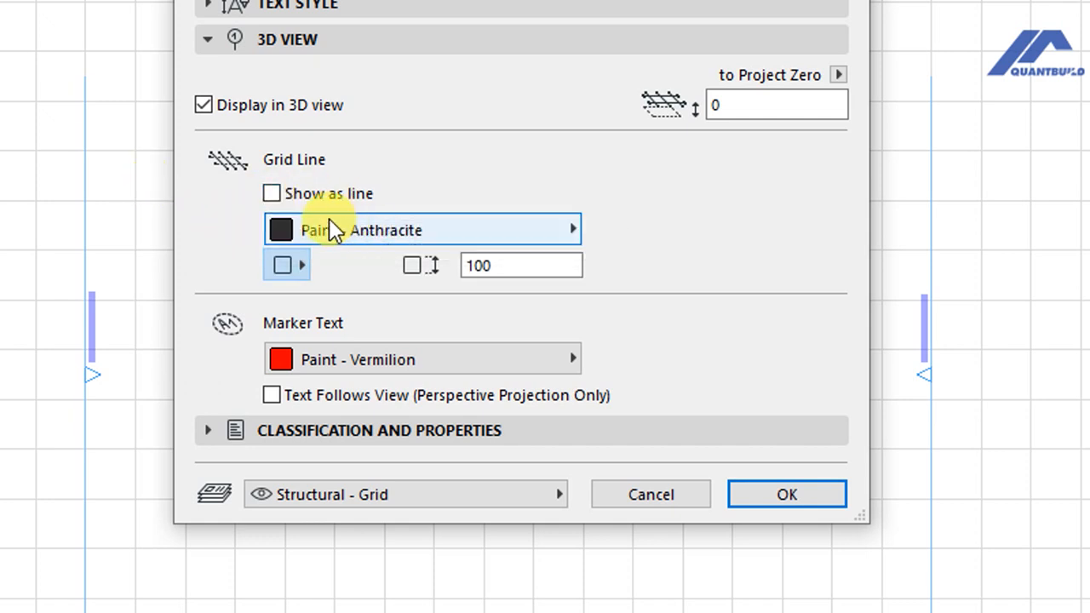
{"action": "left_click", "coordinate": [272, 194]}
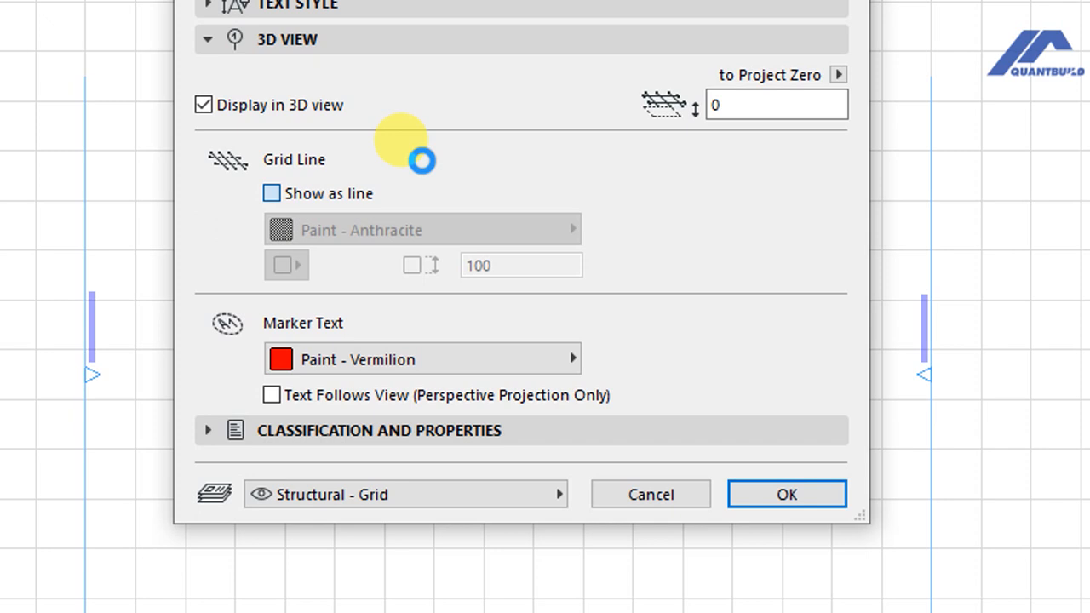
{"action": "left_click", "coordinate": [271, 194]}
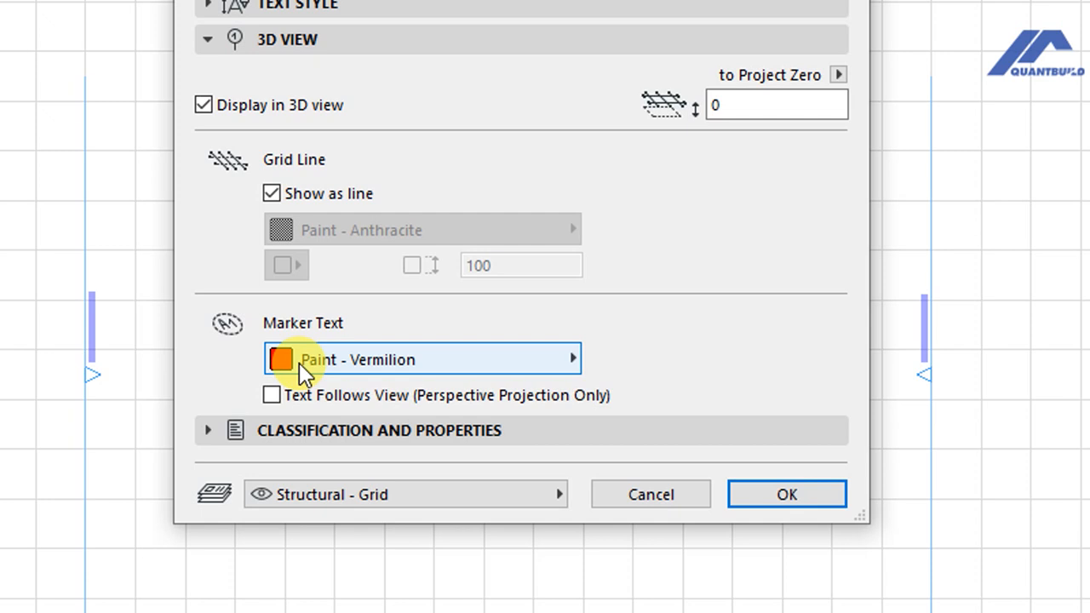
Keep Grid1 as the element ID in the classification and properties settings and accept the grid element defaults.
{"action": "left_click", "coordinate": [330, 430]}
{"action": "scroll", "coordinate": [340, 304], "scroll_direction": "down", "scroll_amount": 1}
{"action": "scroll", "coordinate": [287, 77], "scroll_direction": "up", "scroll_amount": 3}
{"action": "left_click", "coordinate": [296, 88]}
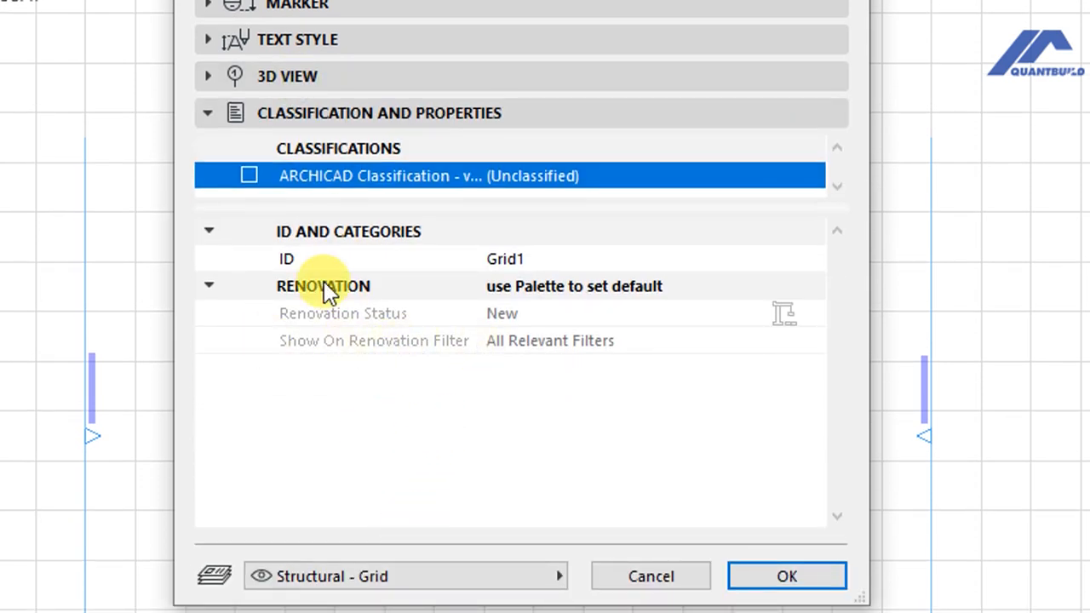
{"action": "left_click", "coordinate": [315, 260]}
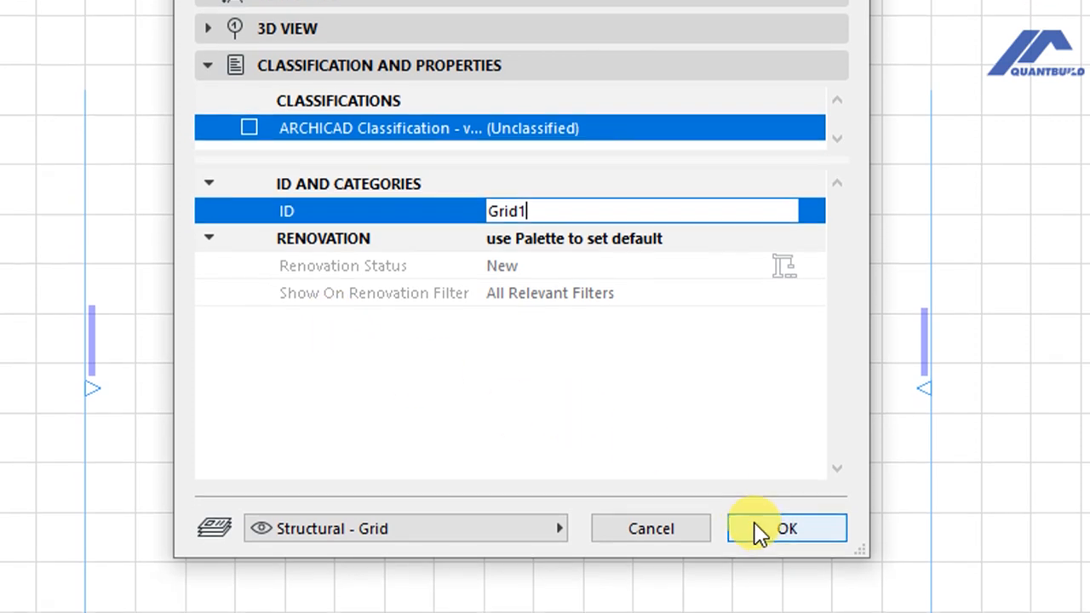
{"action": "left_click", "coordinate": [760, 530]}
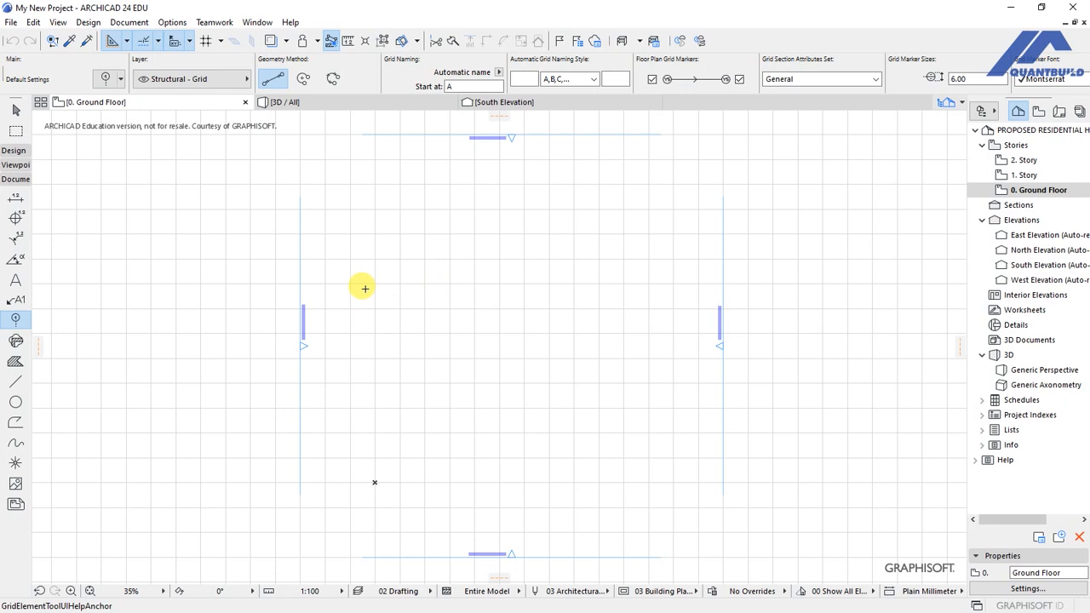
Draw a vertical grid line just inside the left elevation marker and place a copy of it 1000 mm to the right.
{"action": "left_click", "coordinate": [366, 181]}
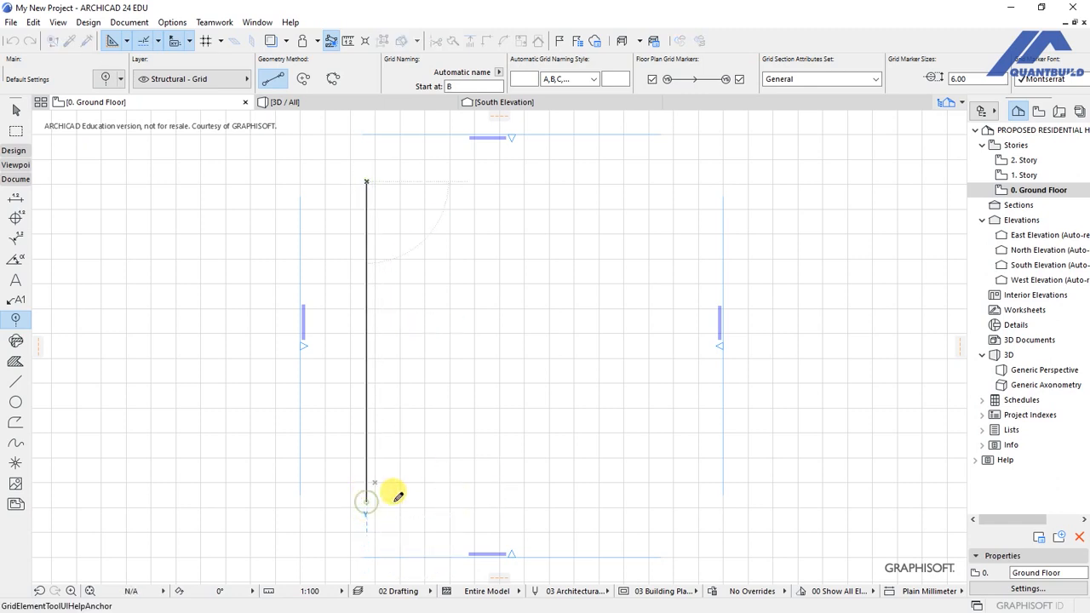
{"action": "left_click", "coordinate": [391, 495]}
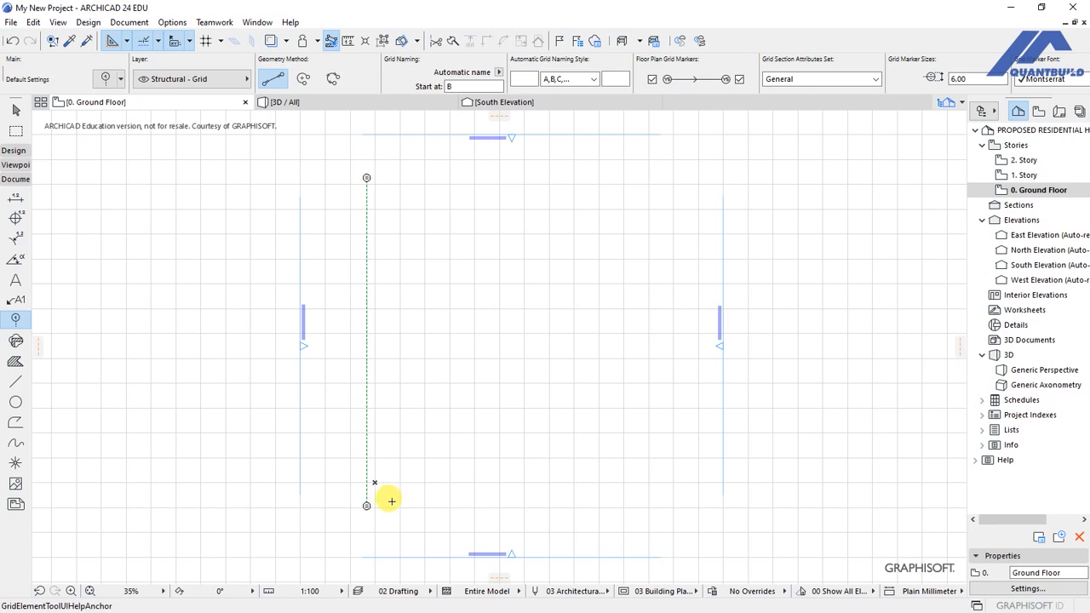
{"action": "left_click", "coordinate": [366, 364], "text": "shift"}
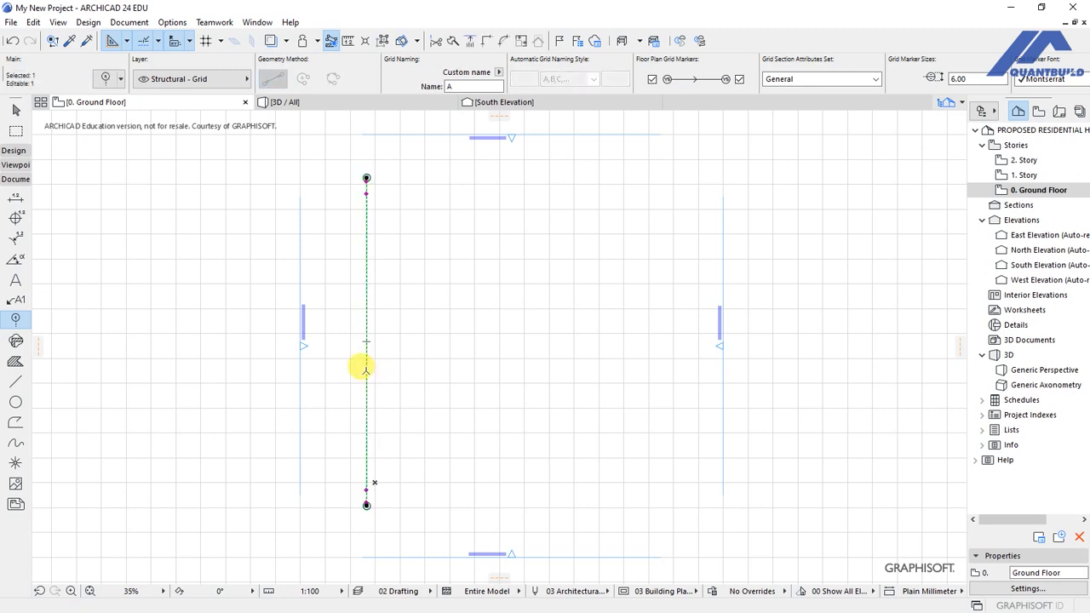
{"action": "right_click", "coordinate": [367, 353]}
{"action": "mouse_move", "coordinate": [408, 411]}
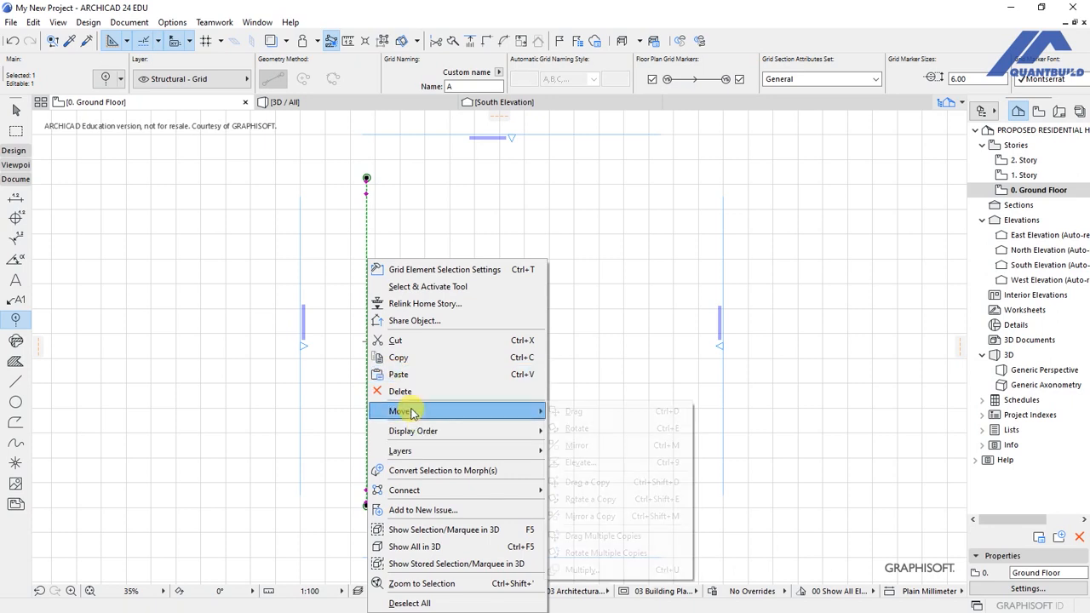
{"action": "left_click", "coordinate": [587, 482]}
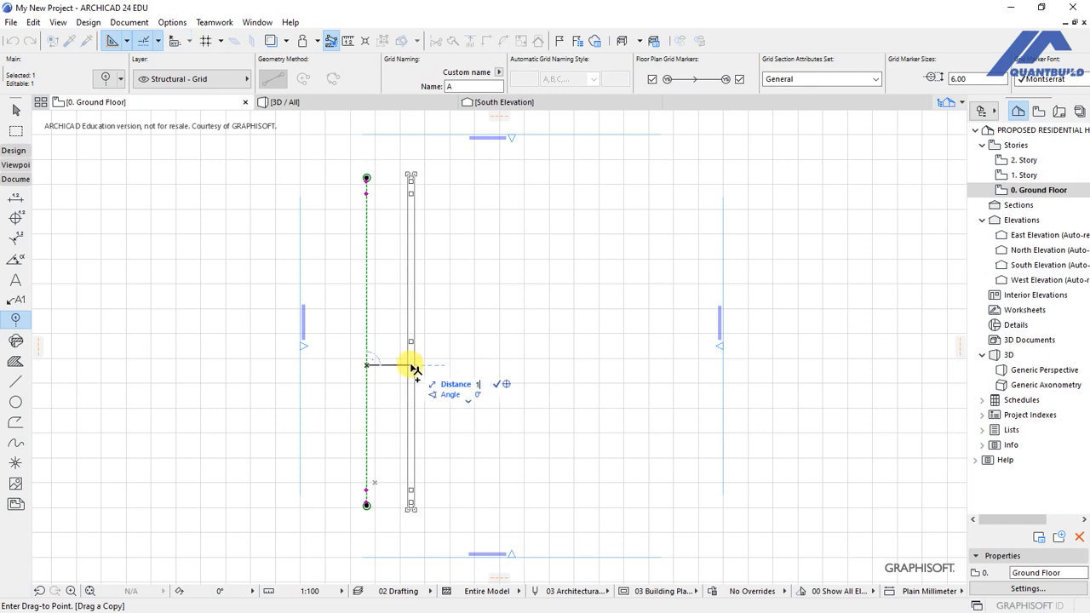
{"action": "type", "text": "1000"}
{"action": "left_click", "coordinate": [376, 364]}
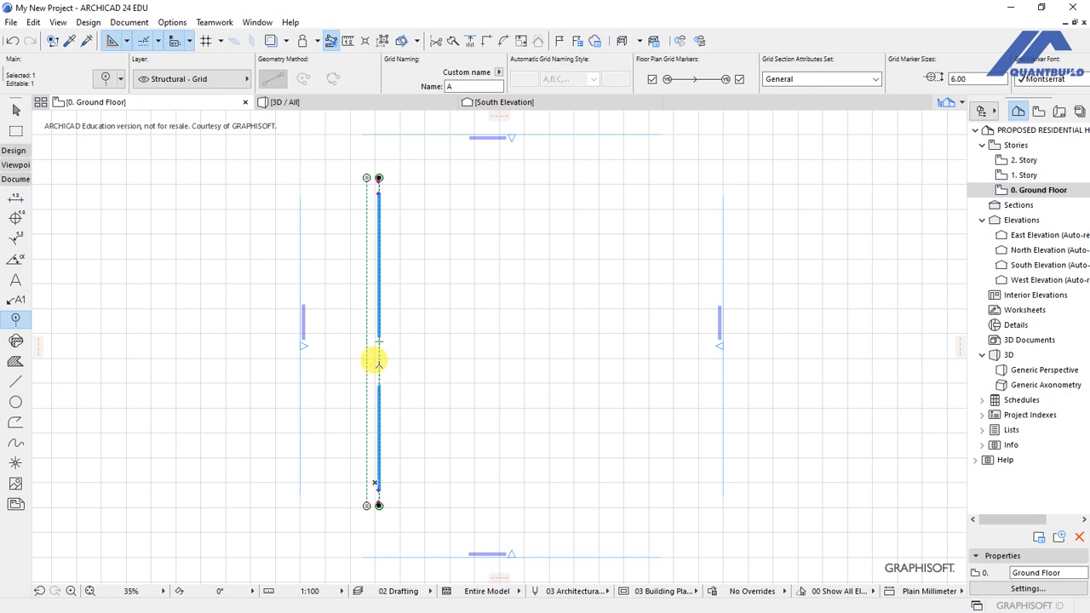
Place a copy of the second vertical grid line 3400 mm to its right.
{"action": "right_click", "coordinate": [381, 351]}
{"action": "left_click", "coordinate": [379, 383]}
{"action": "key", "text": "shift+r"}
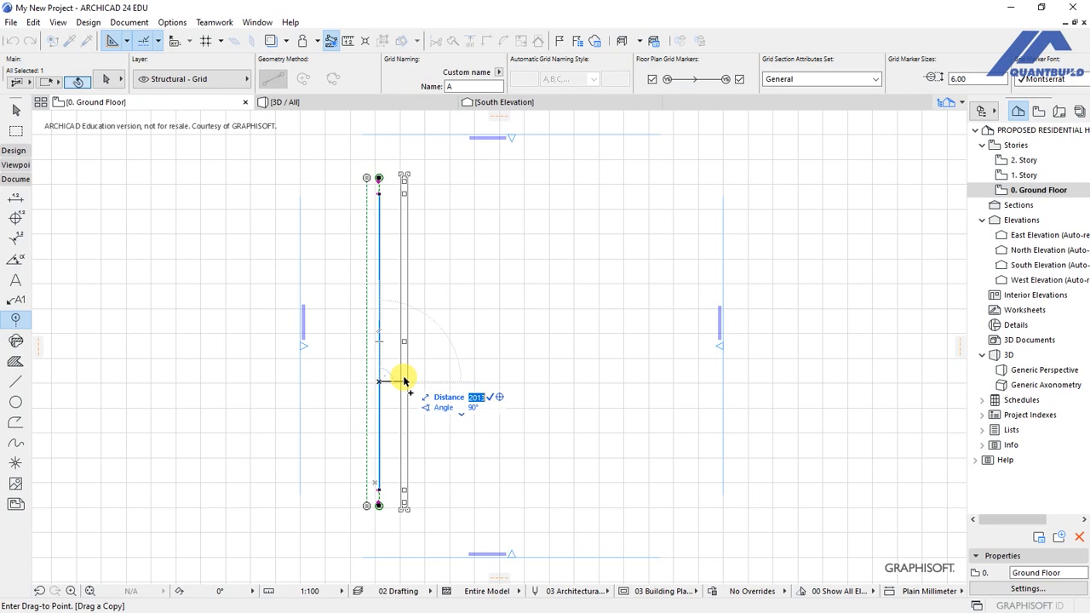
{"action": "type", "text": "3400"}
{"action": "key", "text": "Return"}
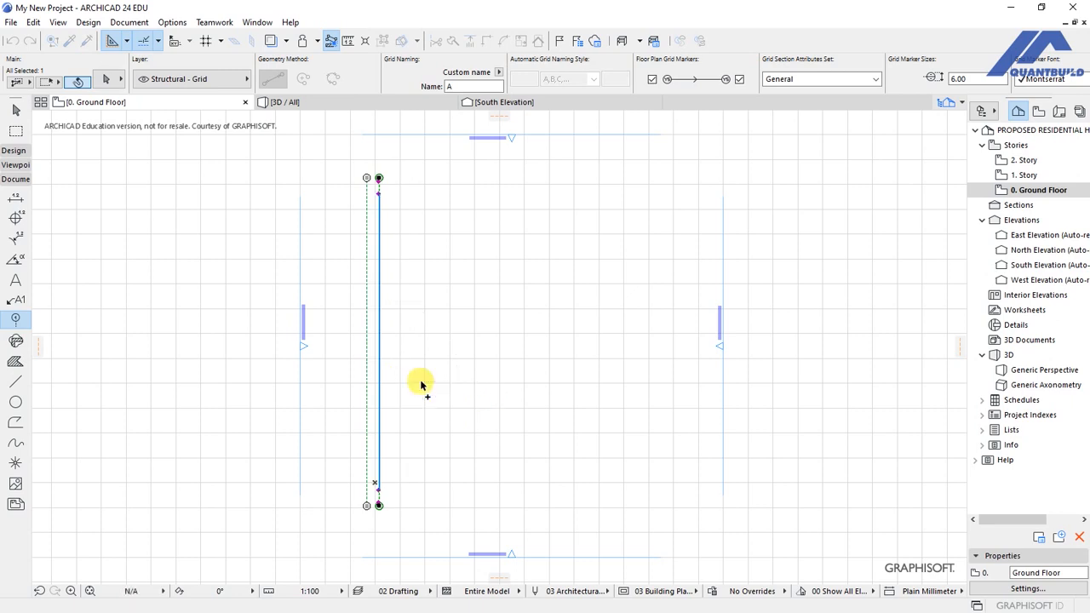
Place a copy of the third vertical grid line to its right as the fourth grid line.
{"action": "right_click", "coordinate": [418, 378]}
{"action": "mouse_move", "coordinate": [573, 181]}
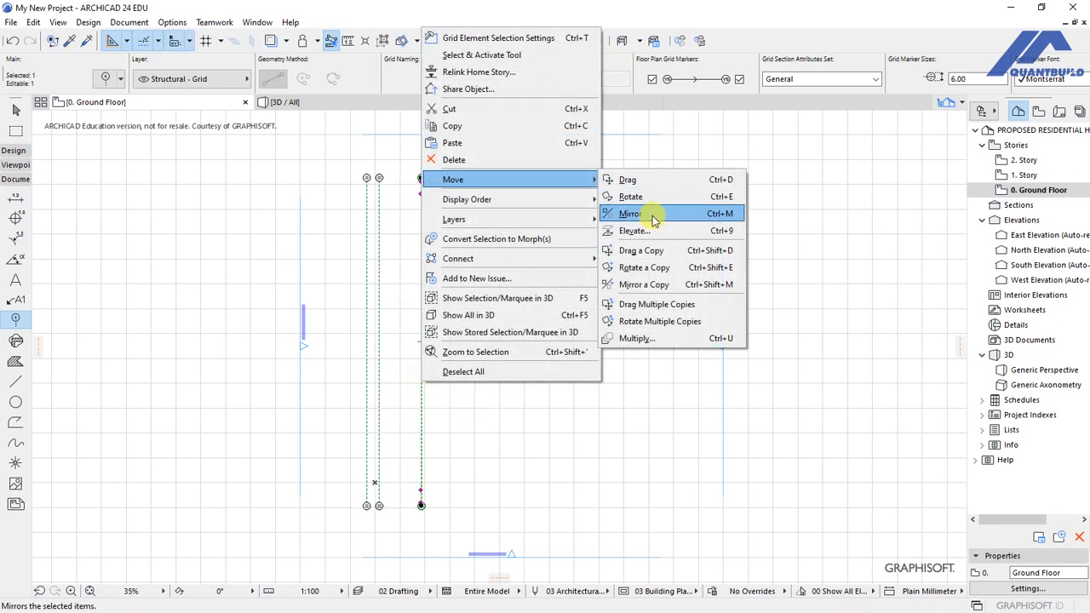
{"action": "left_click", "coordinate": [630, 251]}
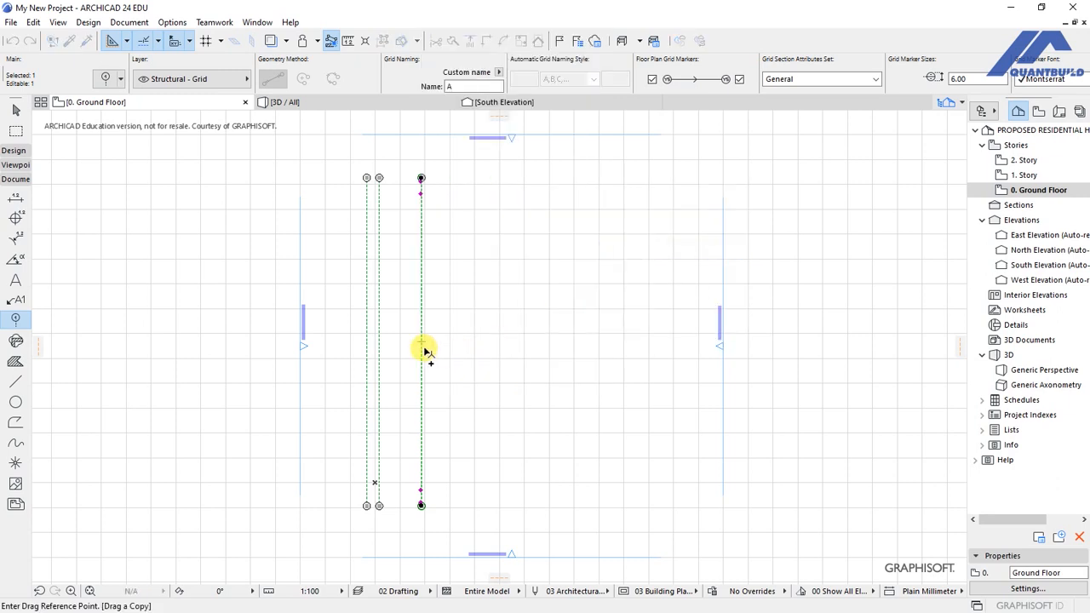
{"action": "left_click", "coordinate": [422, 348]}
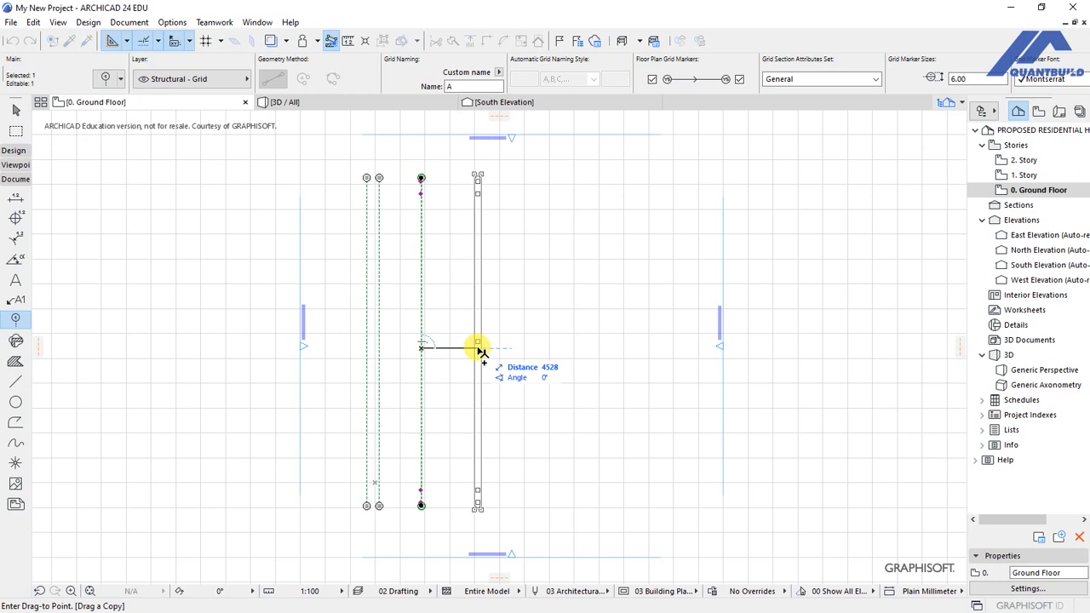
{"action": "left_click", "coordinate": [475, 347]}
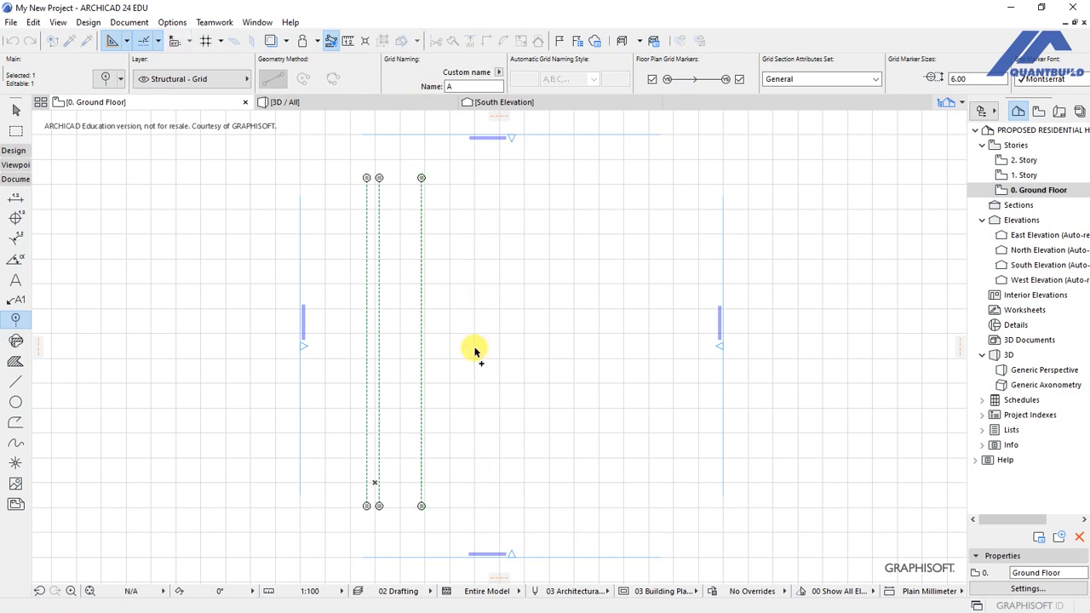
Place a copy of the fourth vertical grid line 1900 mm to its right.
{"action": "right_click", "coordinate": [475, 347]}
{"action": "mouse_move", "coordinate": [596, 411]}
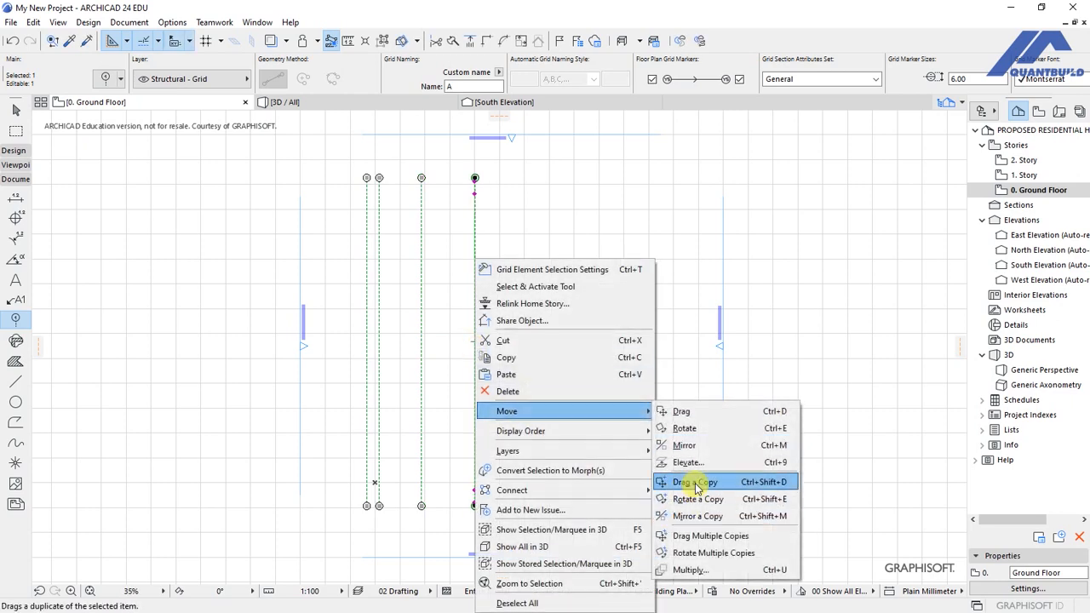
{"action": "left_click", "coordinate": [695, 482]}
{"action": "left_click", "coordinate": [474, 349]}
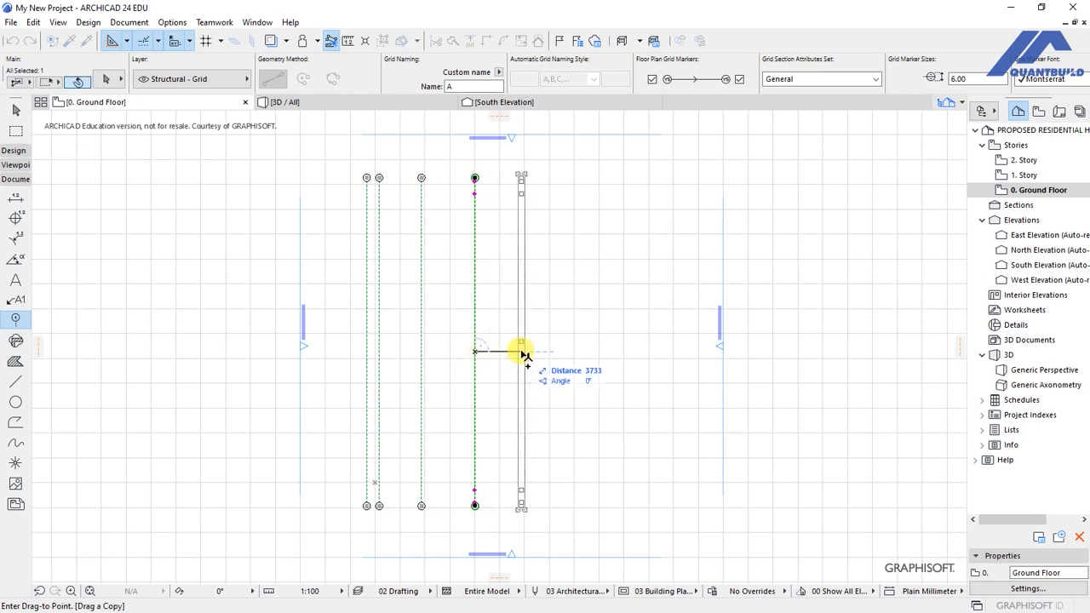
{"action": "key", "text": "Tab"}
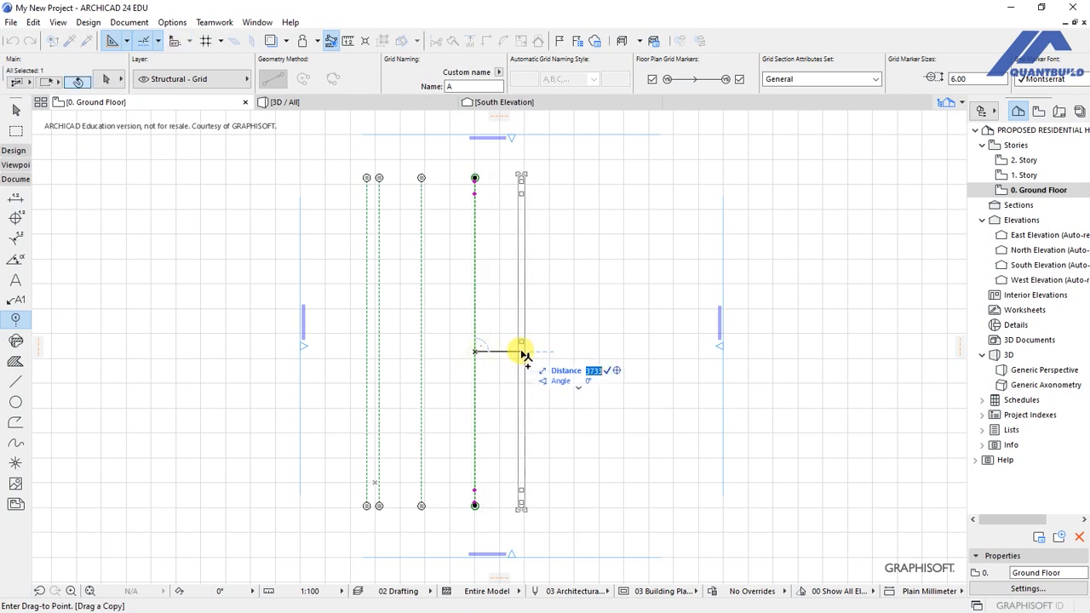
{"action": "type", "text": "190"}
{"action": "key", "text": "Return"}
Place a copy of the fifth vertical grid line a short distance to its right as the sixth grid line.
{"action": "right_click", "coordinate": [500, 349]}
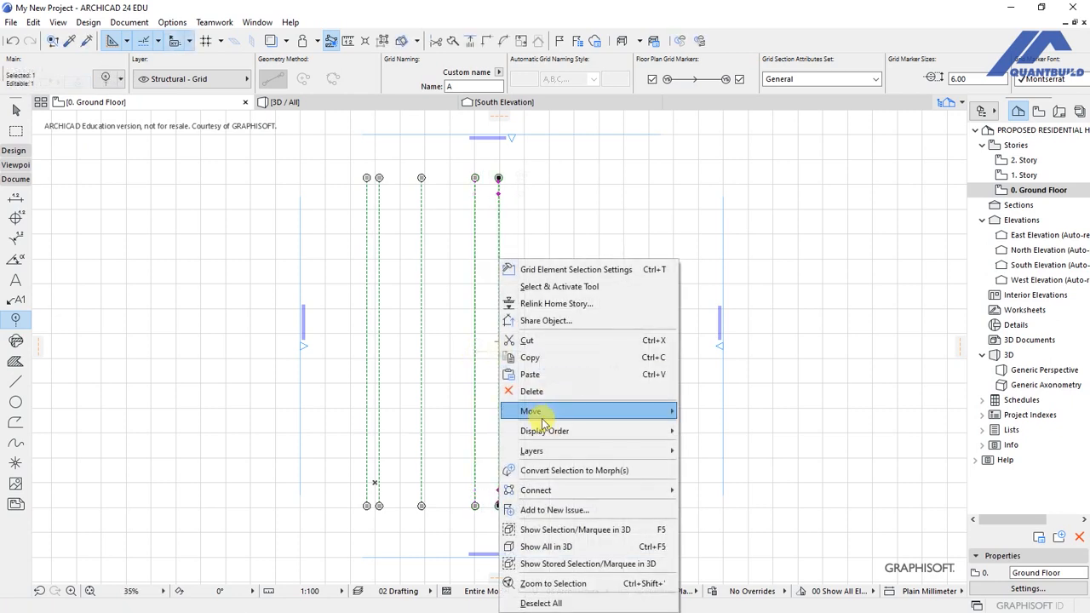
{"action": "mouse_move", "coordinate": [545, 411]}
{"action": "left_click", "coordinate": [720, 481]}
{"action": "left_click", "coordinate": [498, 364]}
{"action": "key", "text": "Tab"}
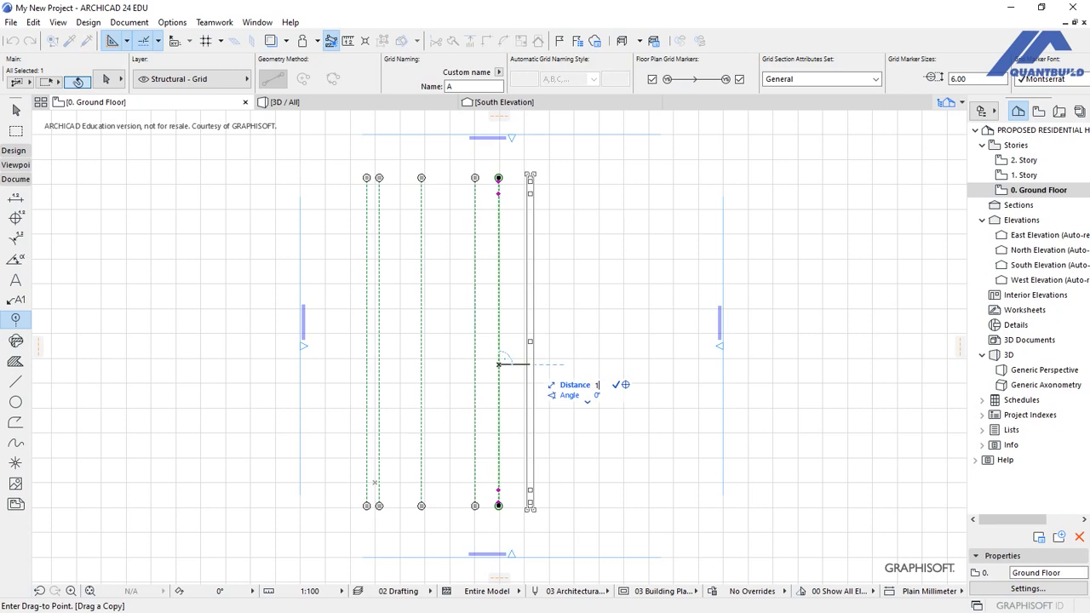
{"action": "key", "text": "Return"}
Place a copy of the sixth vertical grid line 2400 mm to its right.
{"action": "key", "text": "ctrl+shift+d"}
{"action": "left_click", "coordinate": [516, 356]}
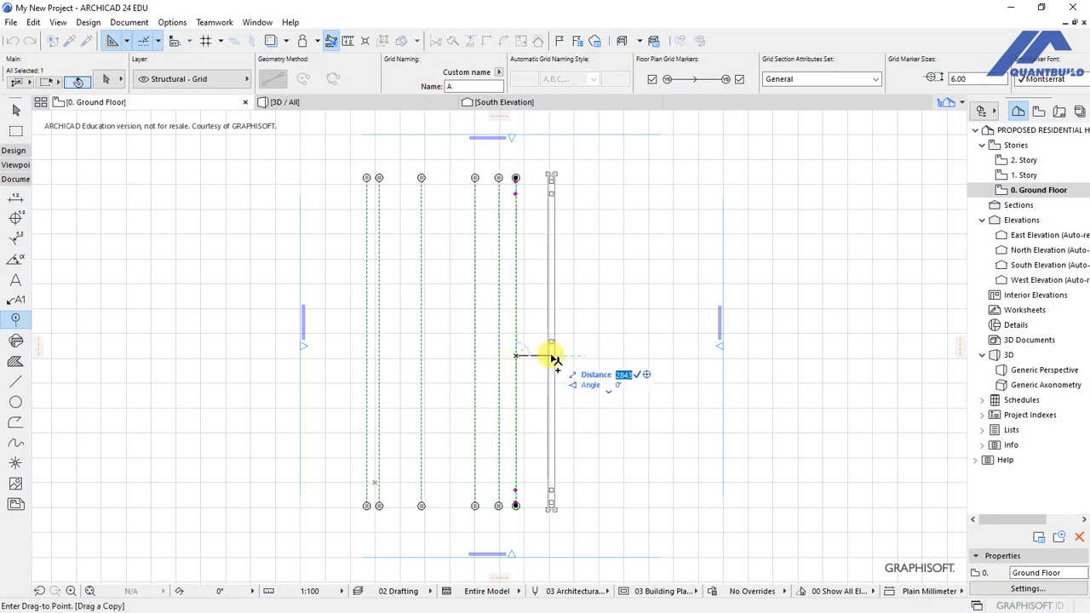
{"action": "type", "text": "2400"}
{"action": "key", "text": "Return"}
Place a copy of the seventh vertical grid line 1200 mm to its right.
{"action": "right_click", "coordinate": [548, 357]}
{"action": "mouse_move", "coordinate": [578, 152]}
{"action": "left_click", "coordinate": [787, 226]}
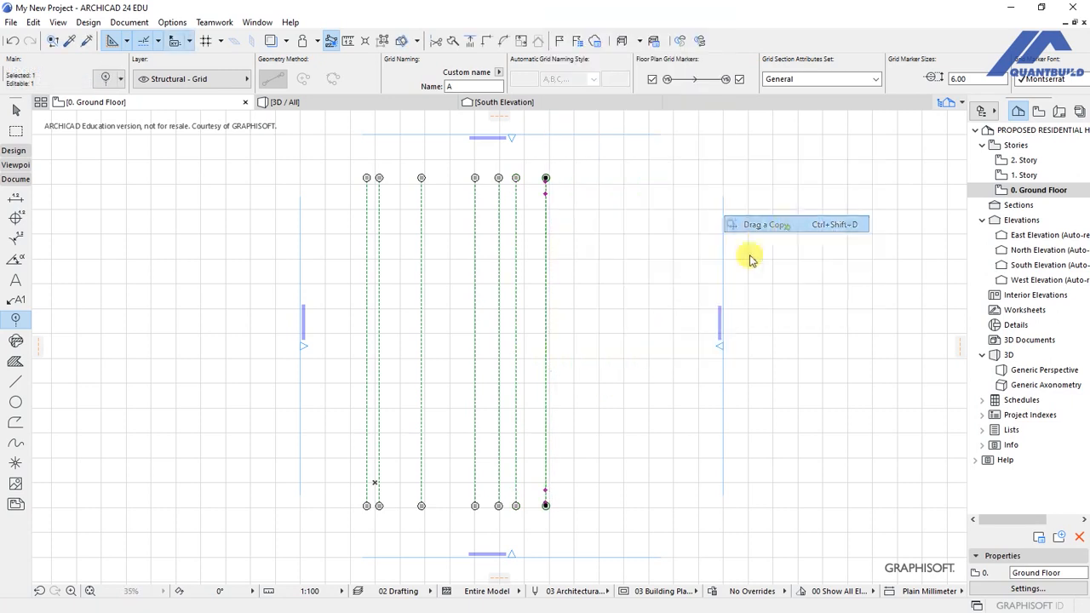
{"action": "left_click", "coordinate": [542, 377]}
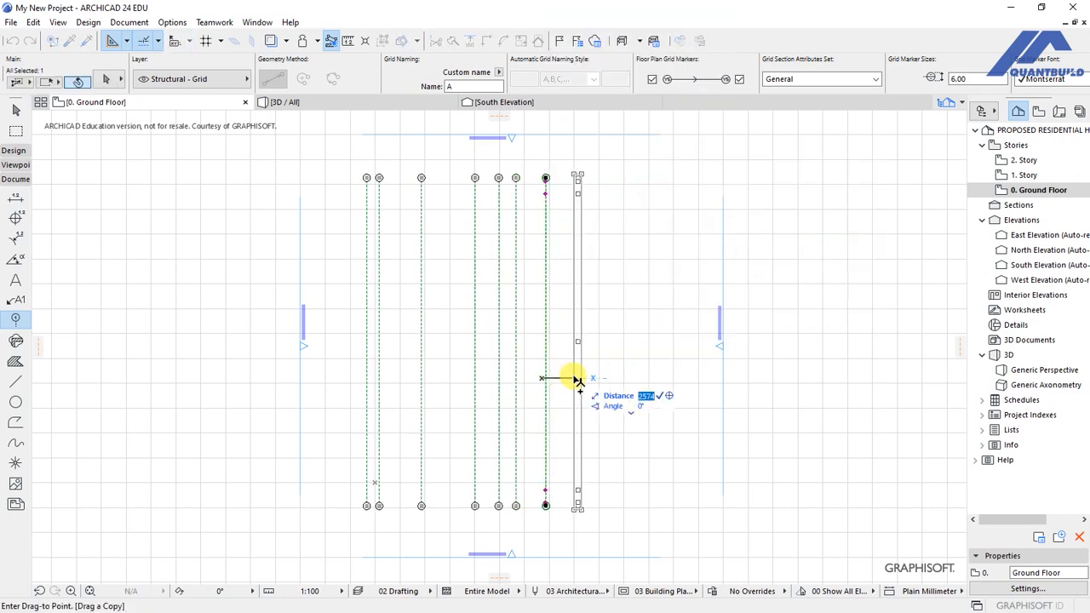
{"action": "type", "text": "1200"}
{"action": "key", "text": "Return"}
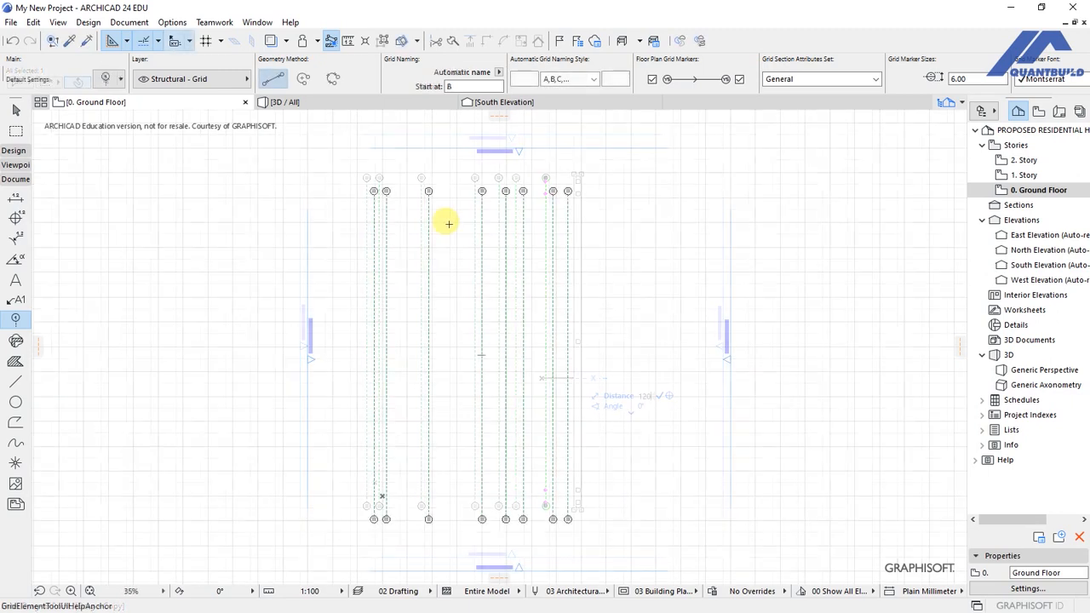
Move all the vertical grid lines together to the right so they sit roughly centred between the side elevation markers.
{"action": "key", "text": "ctrl+a"}
{"action": "key", "text": "ctrl+d"}
{"action": "left_click", "coordinate": [423, 293]}
{"action": "left_click", "coordinate": [480, 299]}
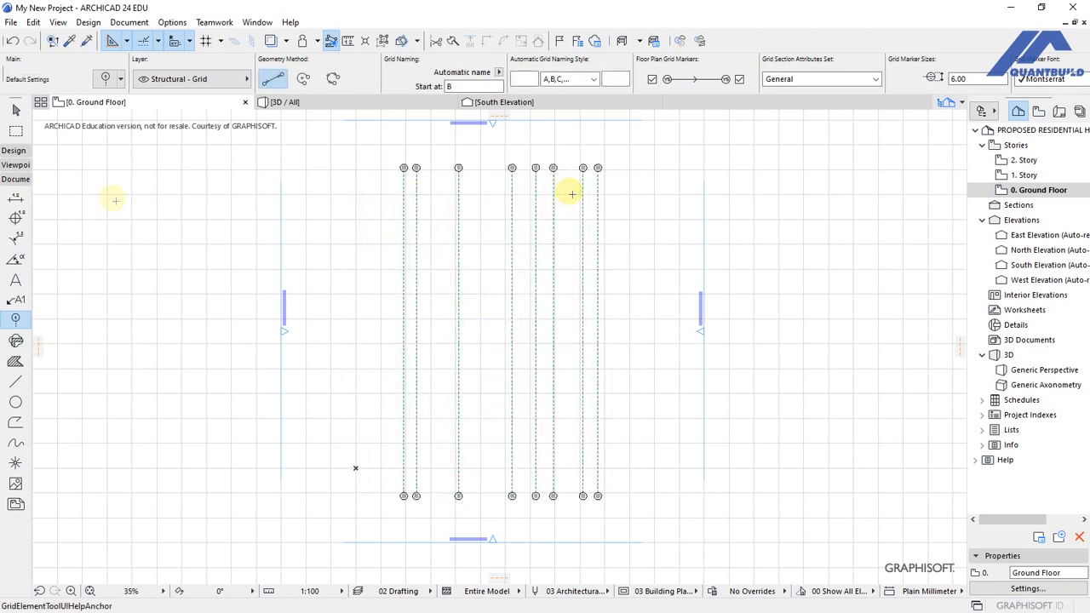
Draw a horizontal grid line across all the vertical grid lines near their upper ends.
{"action": "left_click", "coordinate": [375, 202]}
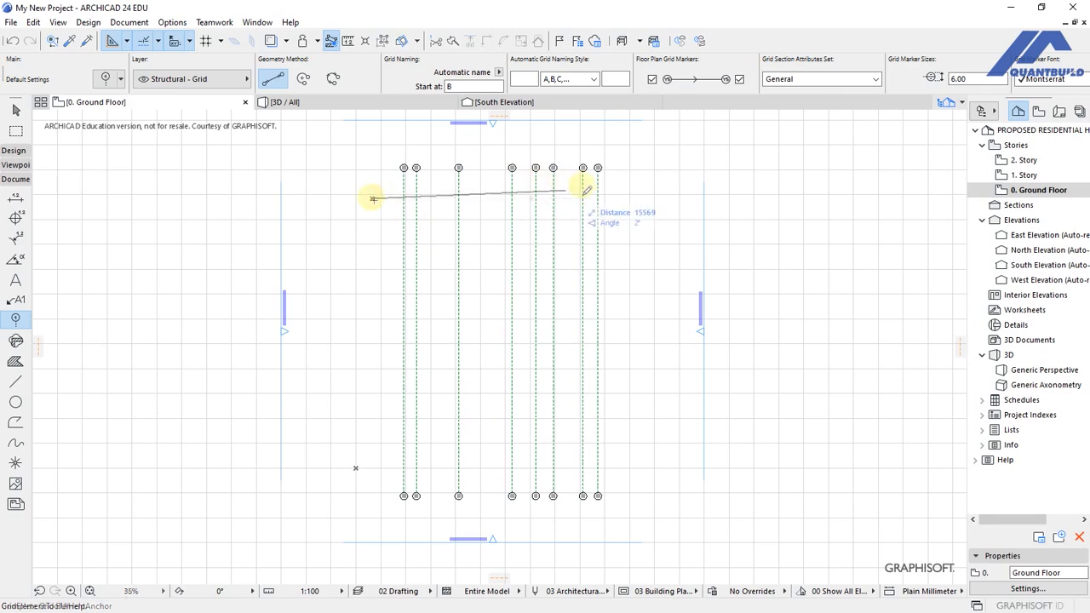
{"action": "left_click", "coordinate": [634, 198]}
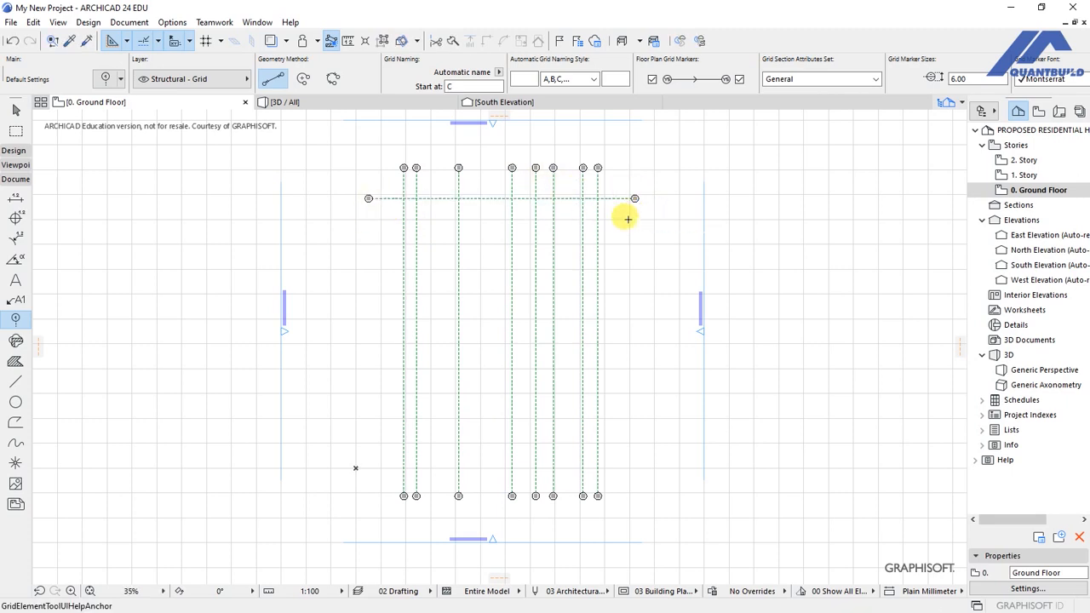
Place a copy of the horizontal grid line a short distance directly below it.
{"action": "left_click", "coordinate": [628, 204]}
{"action": "right_click", "coordinate": [624, 213]}
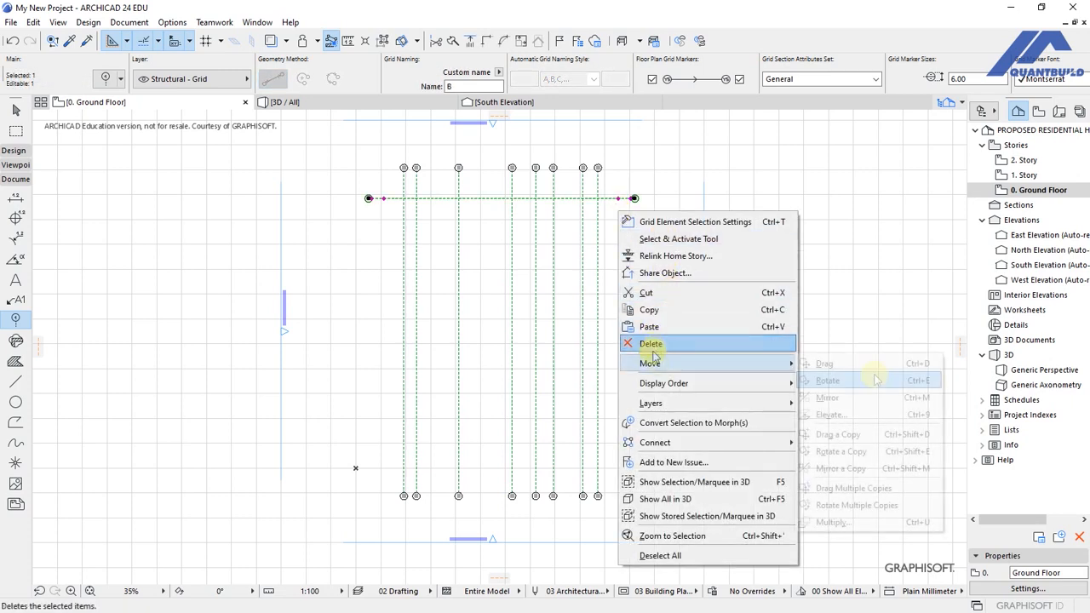
{"action": "left_click", "coordinate": [843, 434]}
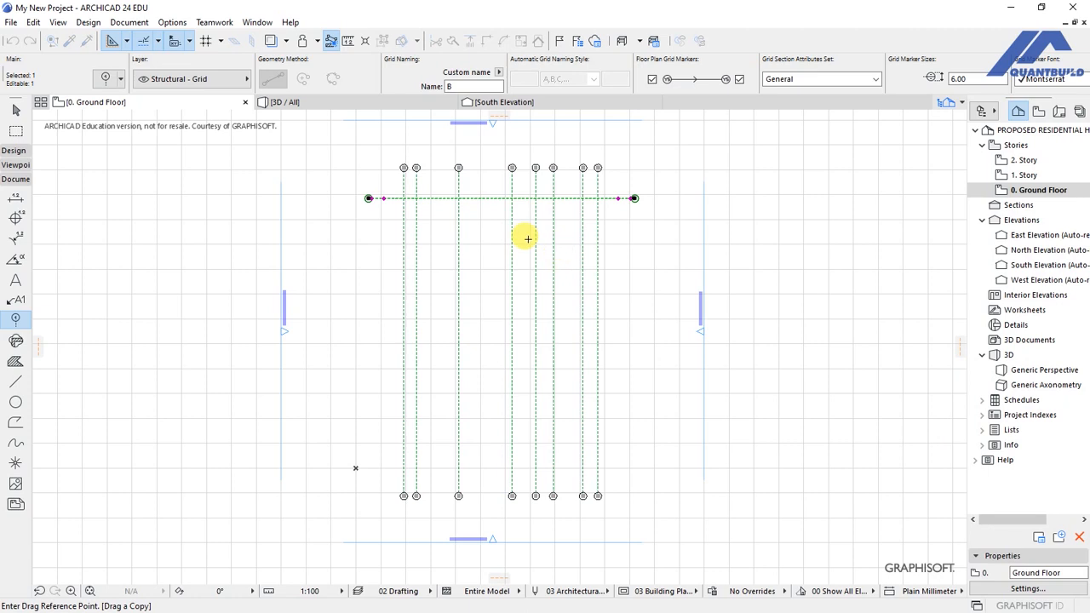
{"action": "left_click", "coordinate": [558, 198]}
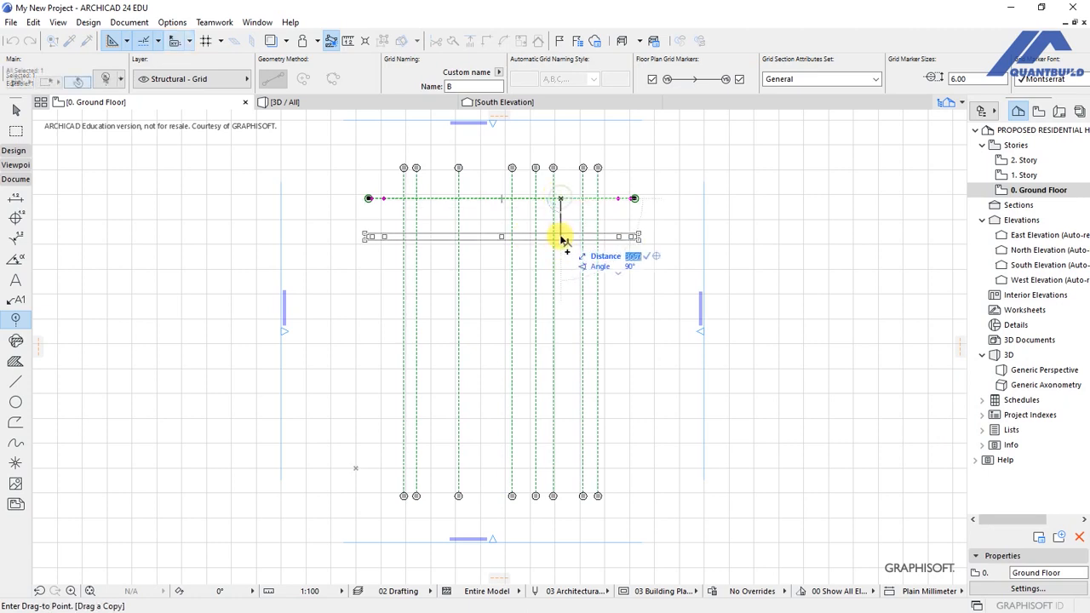
Place a copy of the second horizontal grid line 2000 mm below it.
{"action": "right_click", "coordinate": [560, 236]}
{"action": "mouse_move", "coordinate": [662, 373]}
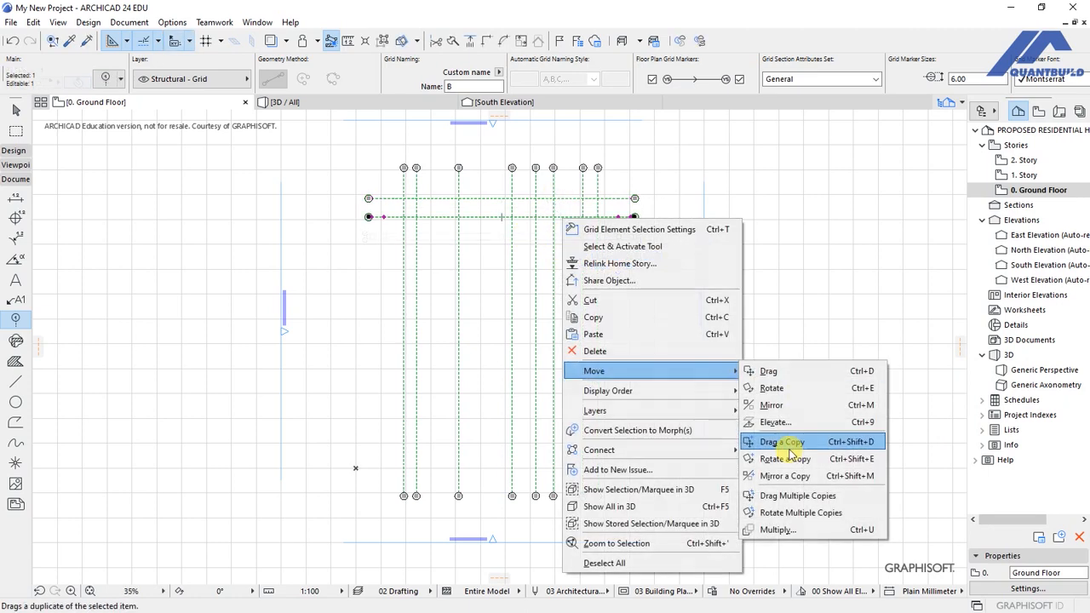
{"action": "left_click", "coordinate": [781, 441]}
{"action": "left_click", "coordinate": [565, 217]}
{"action": "key", "text": "shift+r"}
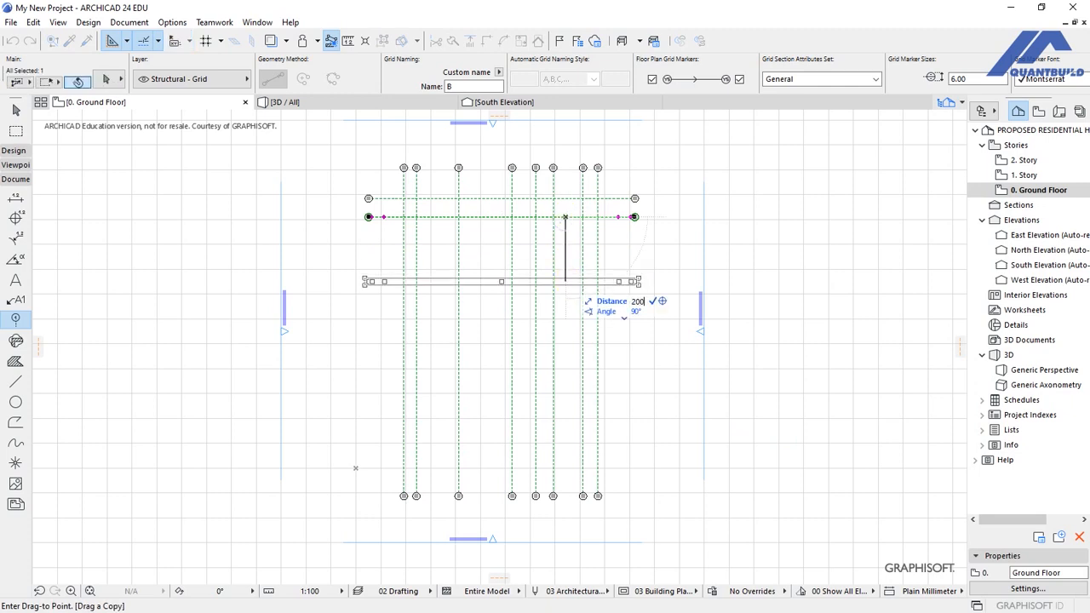
{"action": "key", "text": "Return"}
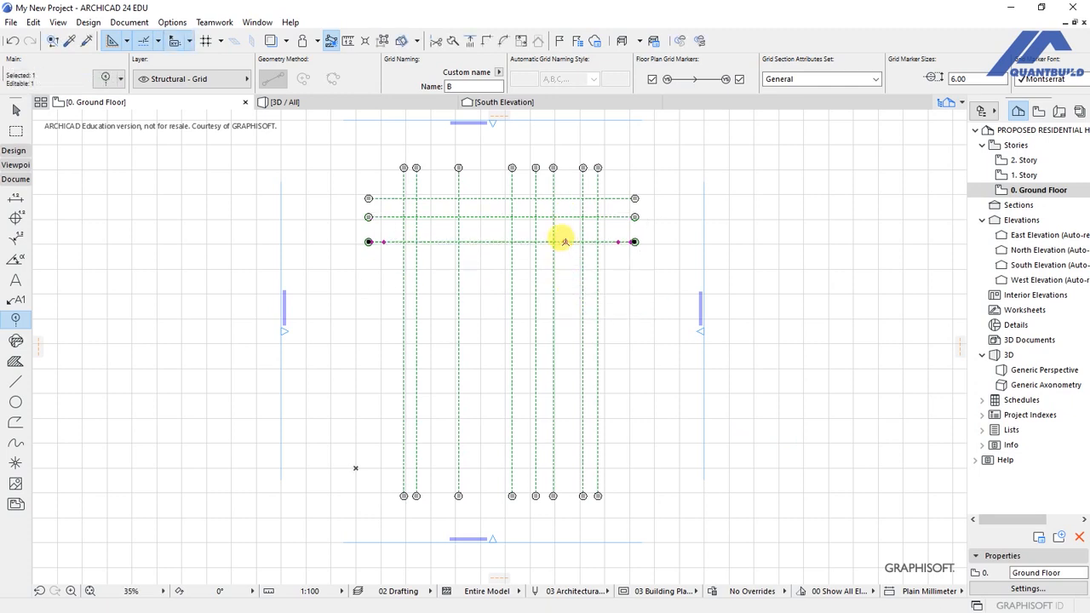
Place a copy of the third horizontal grid line below it, leaving a wider gap than between the lines above.
{"action": "right_click", "coordinate": [566, 242]}
{"action": "mouse_move", "coordinate": [601, 397]}
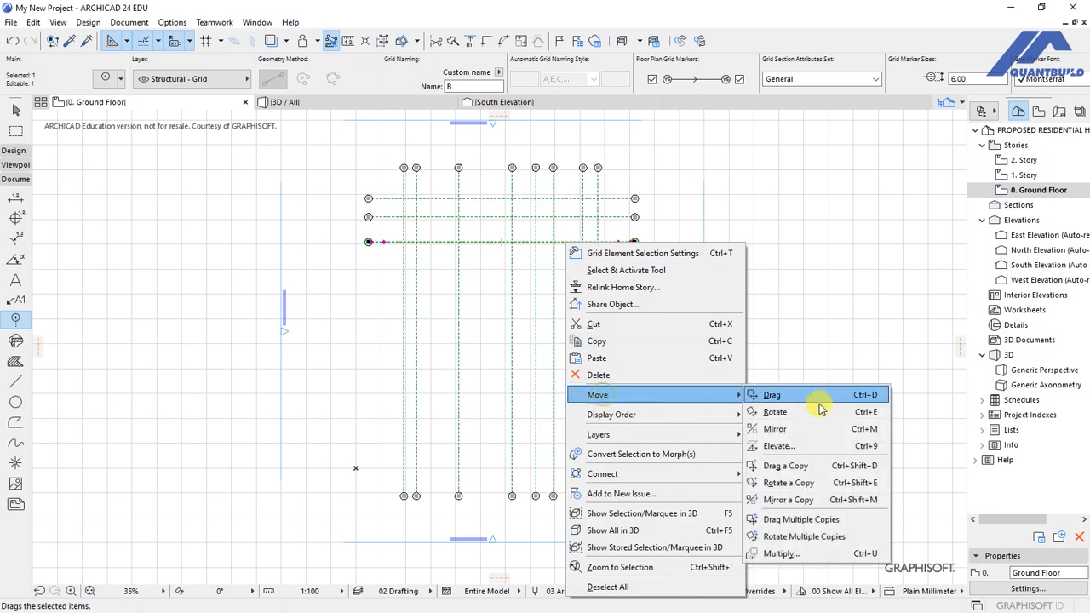
{"action": "left_click", "coordinate": [785, 466]}
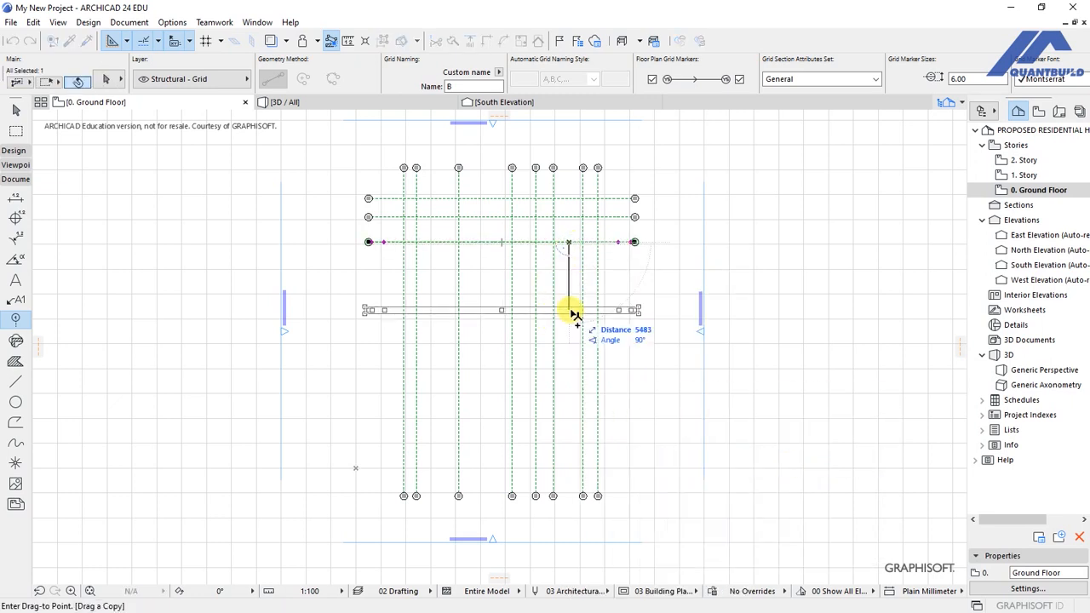
{"action": "key", "text": "Tab"}
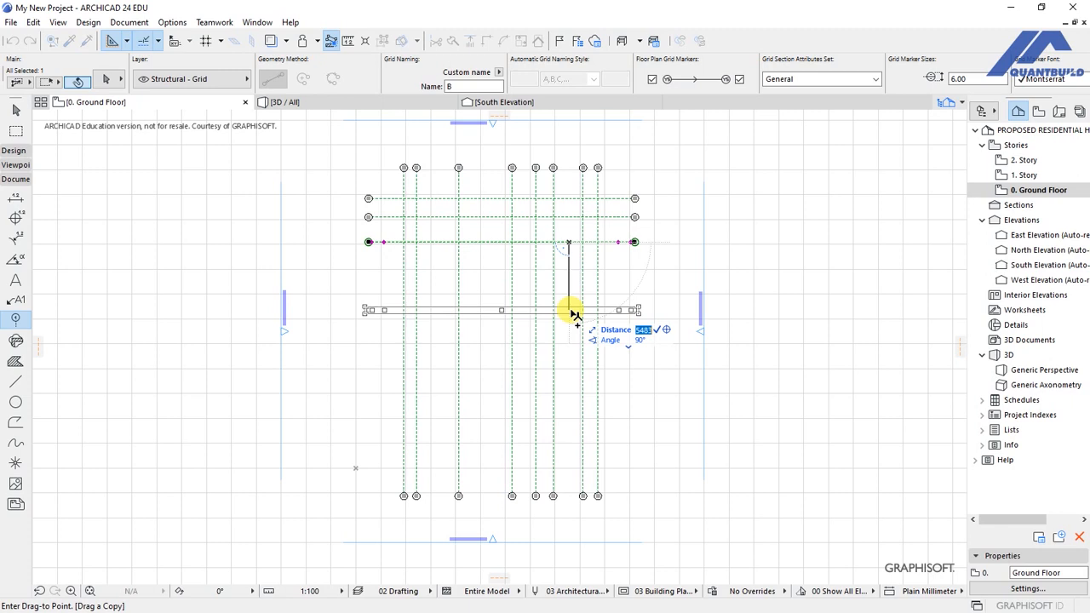
{"action": "key", "text": "Return"}
Place two successive copies below the fourth horizontal grid line, each spaced 1300 mm from the previous one.
{"action": "right_click", "coordinate": [569, 310]}
{"action": "mouse_move", "coordinate": [605, 412]}
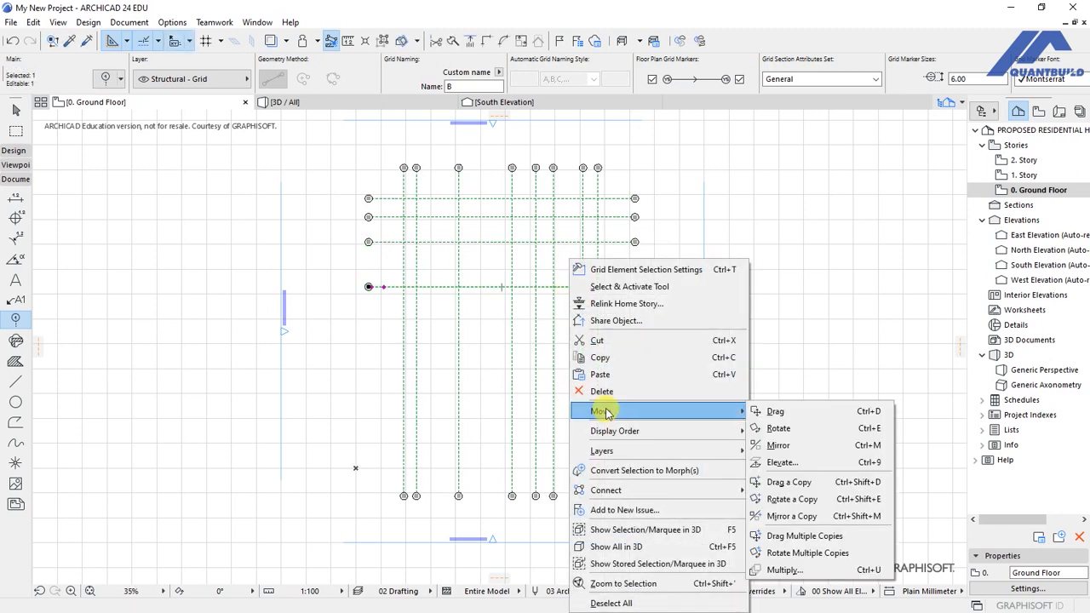
{"action": "left_click", "coordinate": [789, 482]}
{"action": "left_click", "coordinate": [574, 287]}
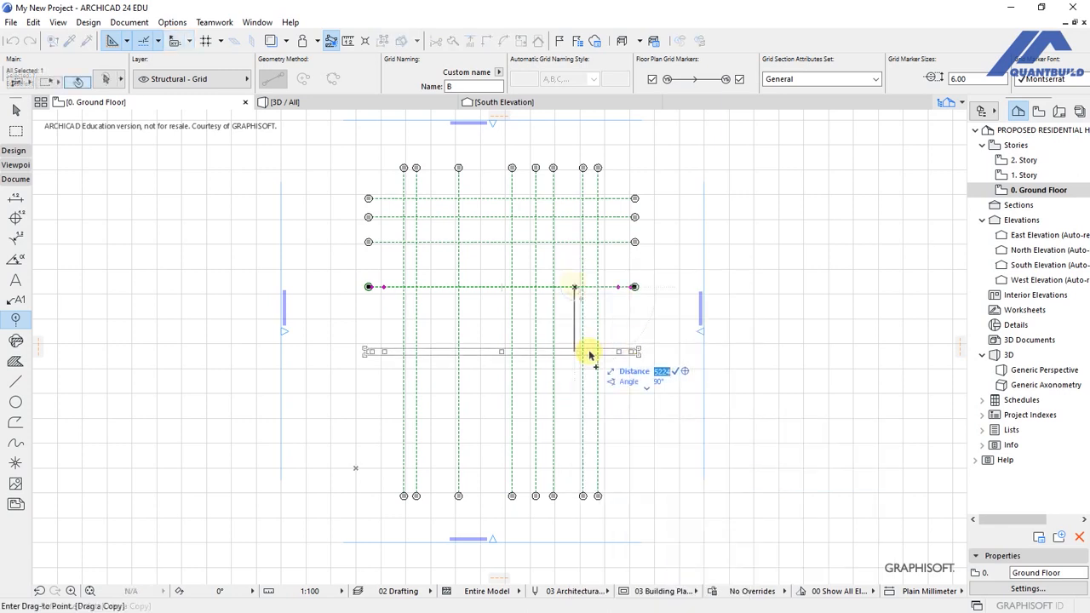
{"action": "type", "text": "1300"}
{"action": "key", "text": "Return"}
{"action": "left_click", "coordinate": [562, 302]}
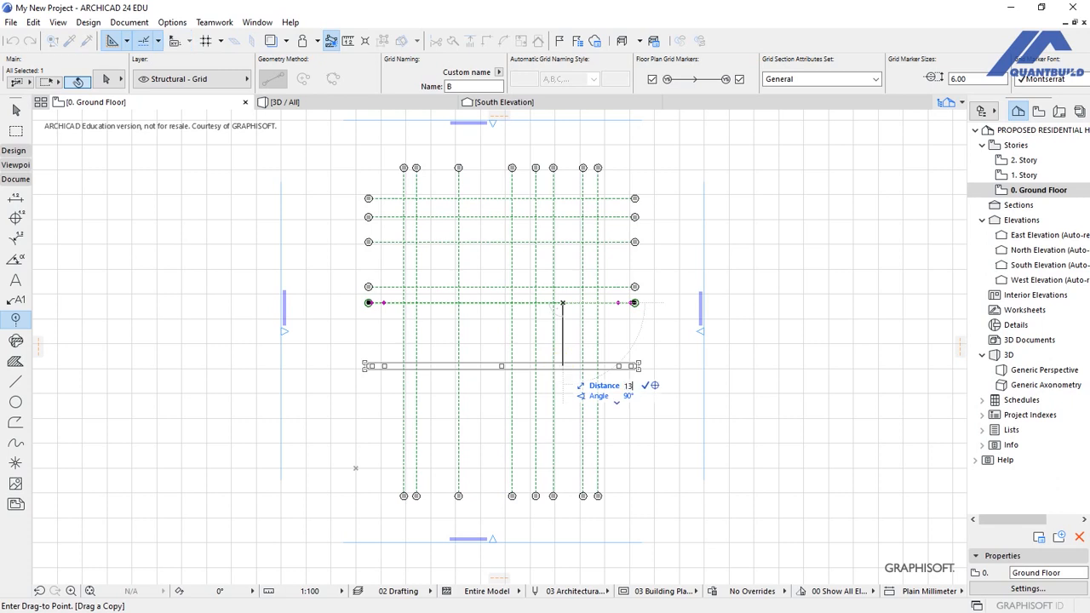
{"action": "left_click", "coordinate": [562, 317]}
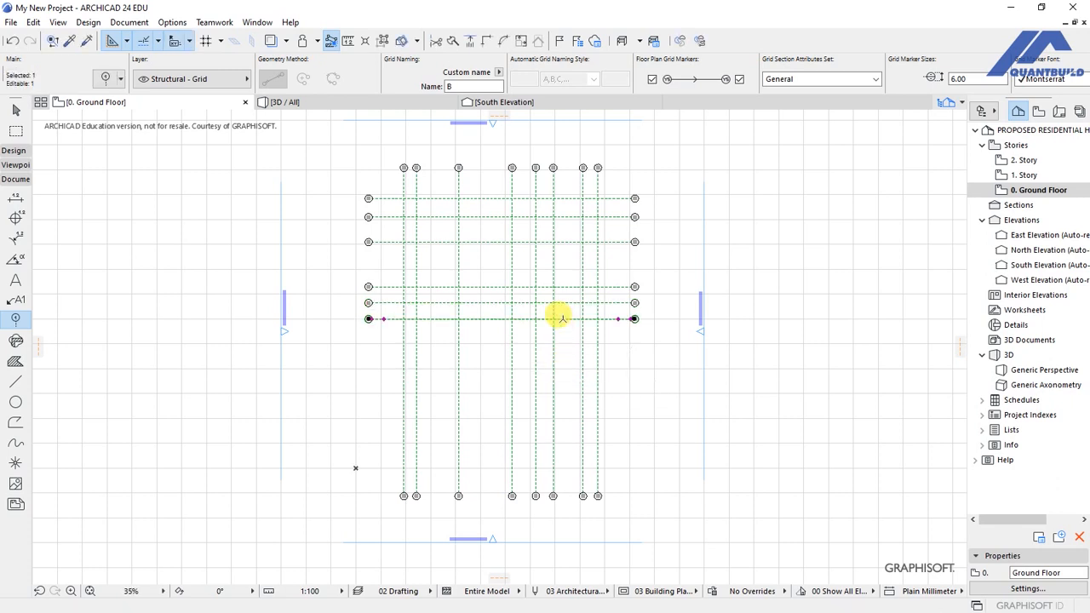
Place a copy of the sixth horizontal grid line 3800 mm below it.
{"action": "right_click", "coordinate": [563, 318]}
{"action": "mouse_move", "coordinate": [596, 411]}
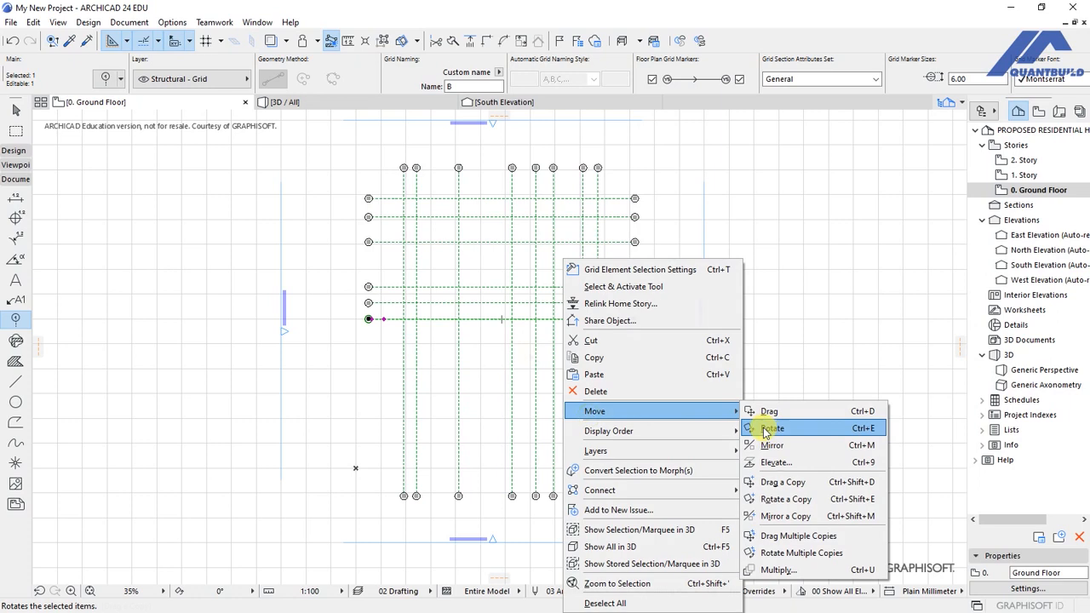
{"action": "left_click", "coordinate": [776, 482]}
{"action": "left_click", "coordinate": [546, 320]}
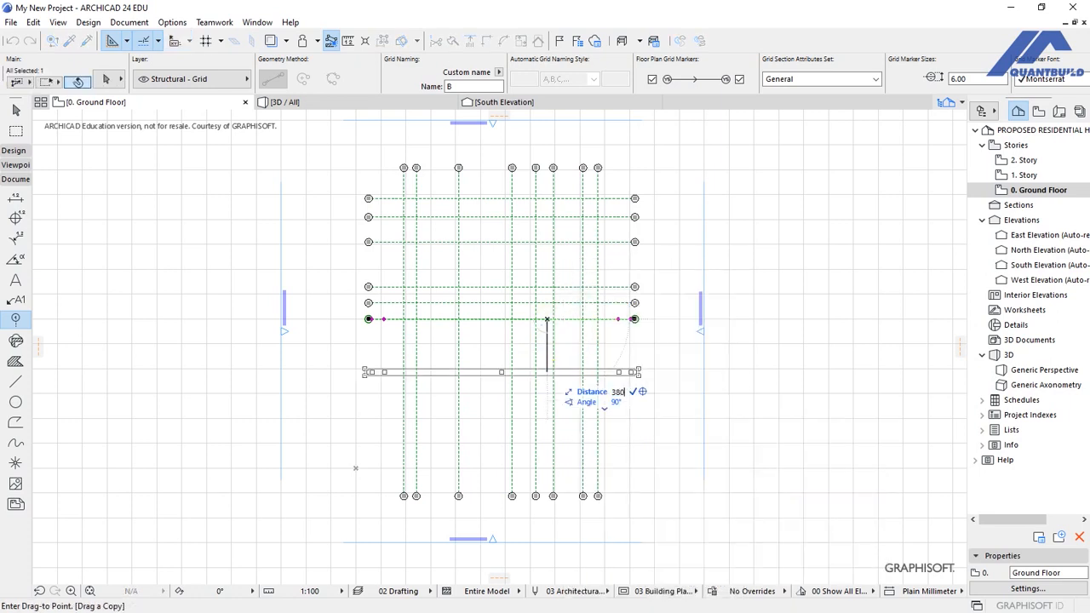
{"action": "left_click", "coordinate": [546, 366]}
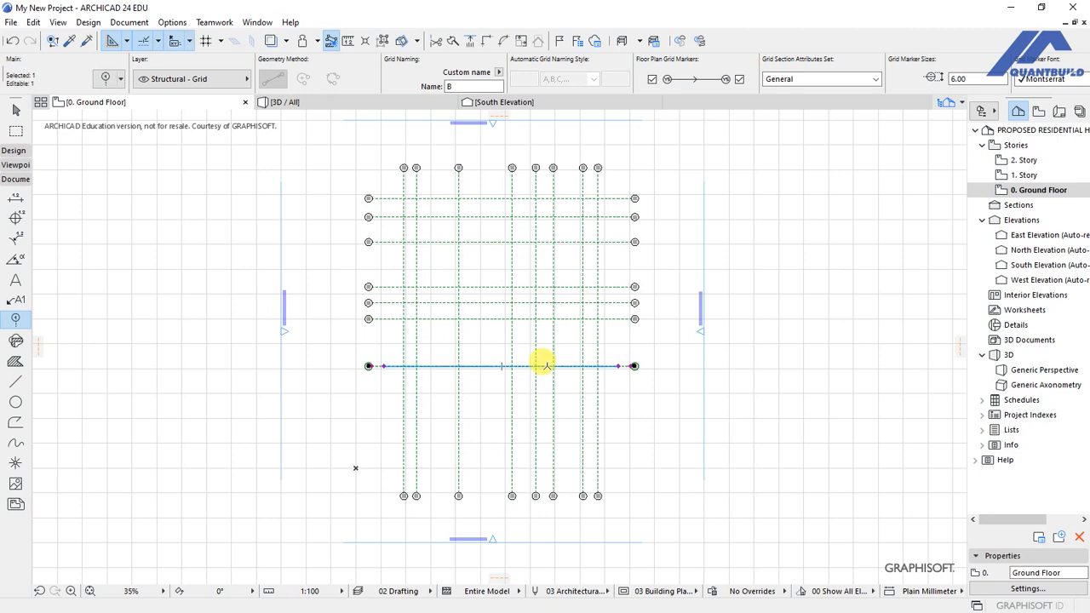
Place a copy of the seventh horizontal grid line 2300 mm below it.
{"action": "right_click", "coordinate": [545, 363]}
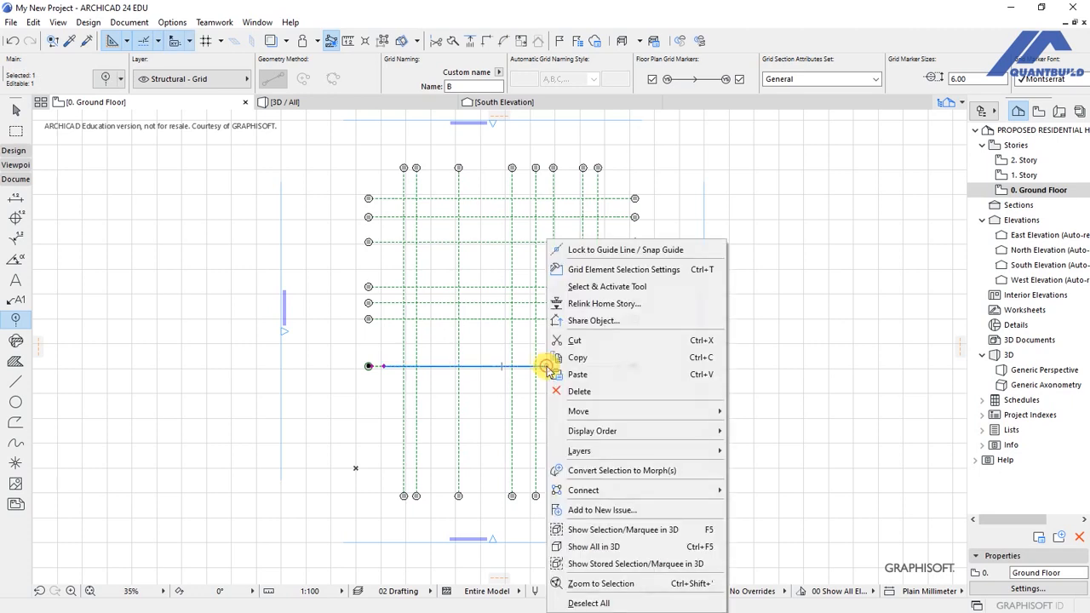
{"action": "mouse_move", "coordinate": [588, 411]}
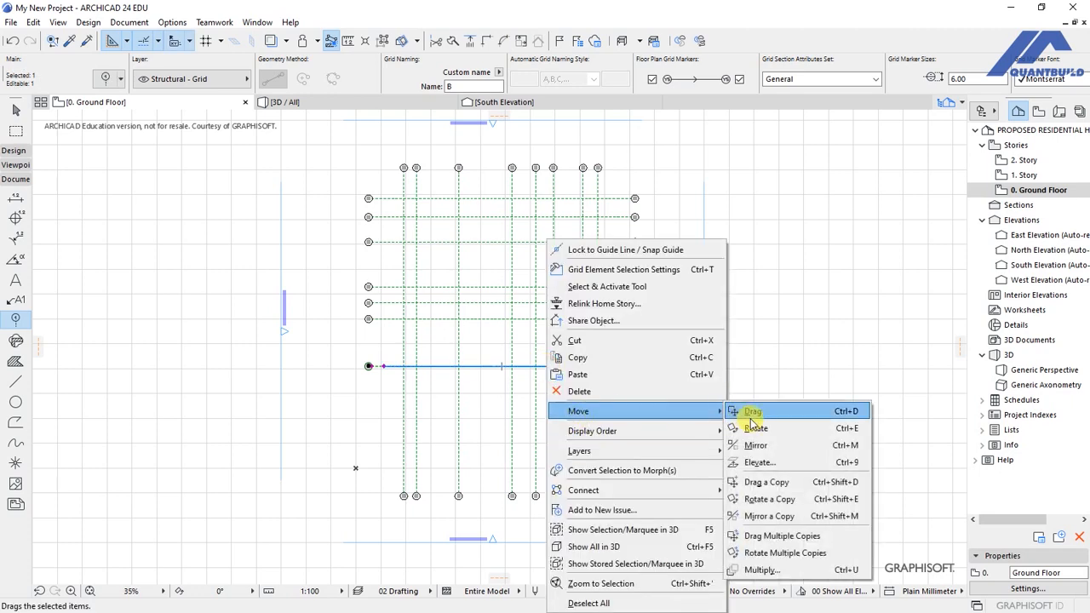
{"action": "left_click", "coordinate": [767, 482]}
{"action": "left_click", "coordinate": [548, 366]}
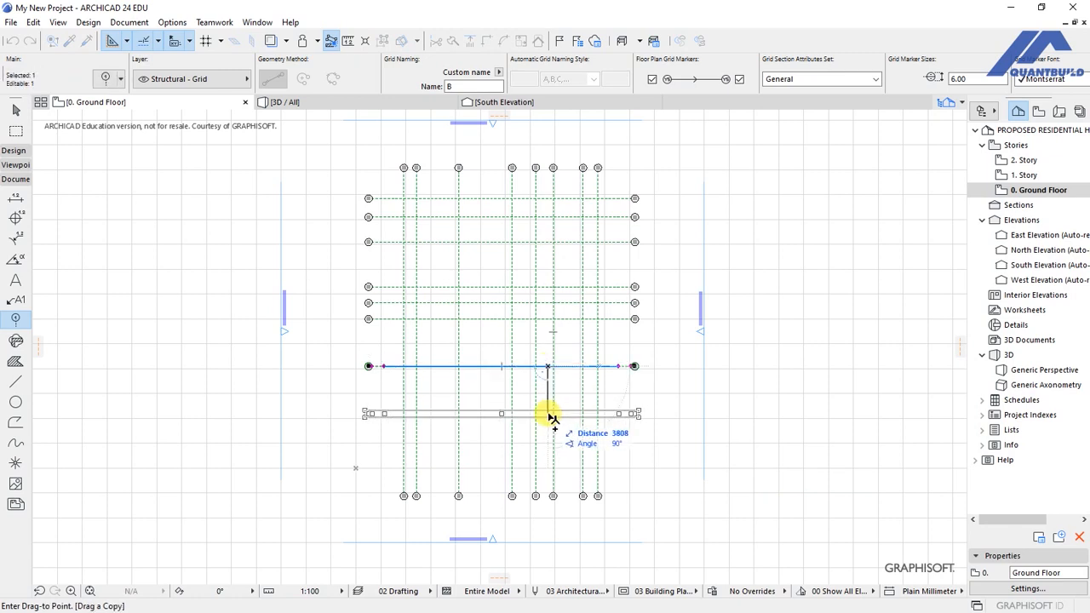
{"action": "key", "text": "Tab"}
{"action": "type", "text": "2300"}
{"action": "key", "text": "Return"}
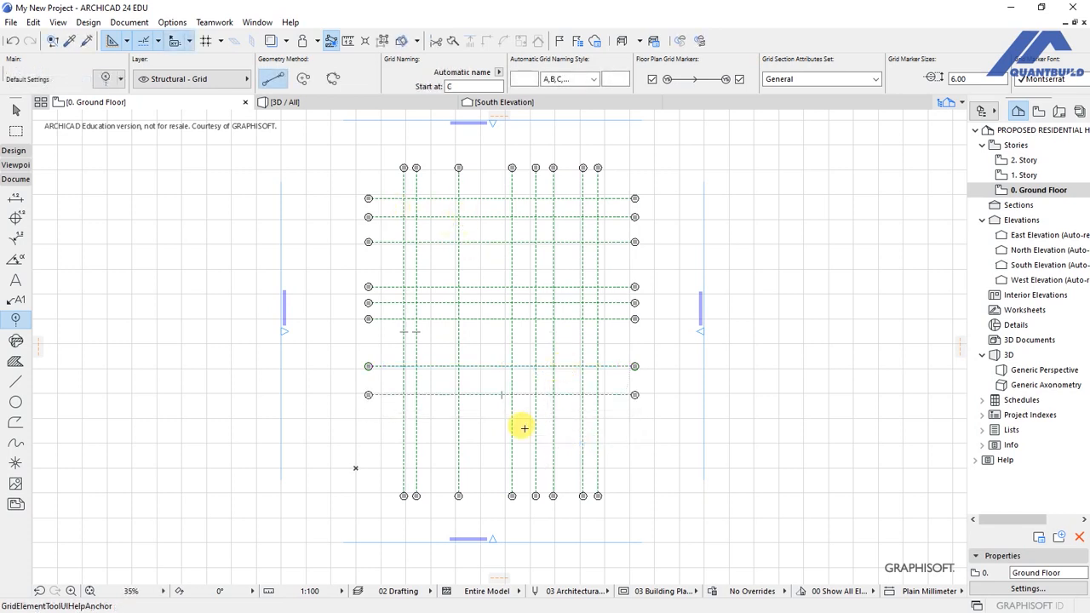
Move all eight horizontal grid lines together slightly downward, away from the upper ends of the vertical grid lines.
{"action": "left_click_drag", "start_coordinate": [385, 446], "coordinate": [588, 515], "text": "shift"}
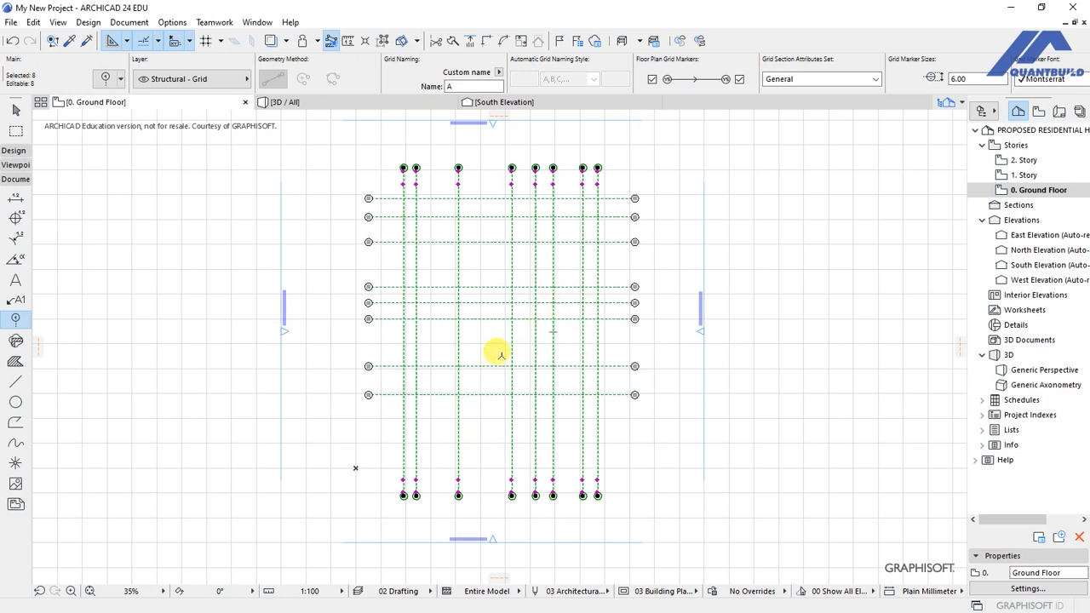
{"action": "key", "text": "Escape"}
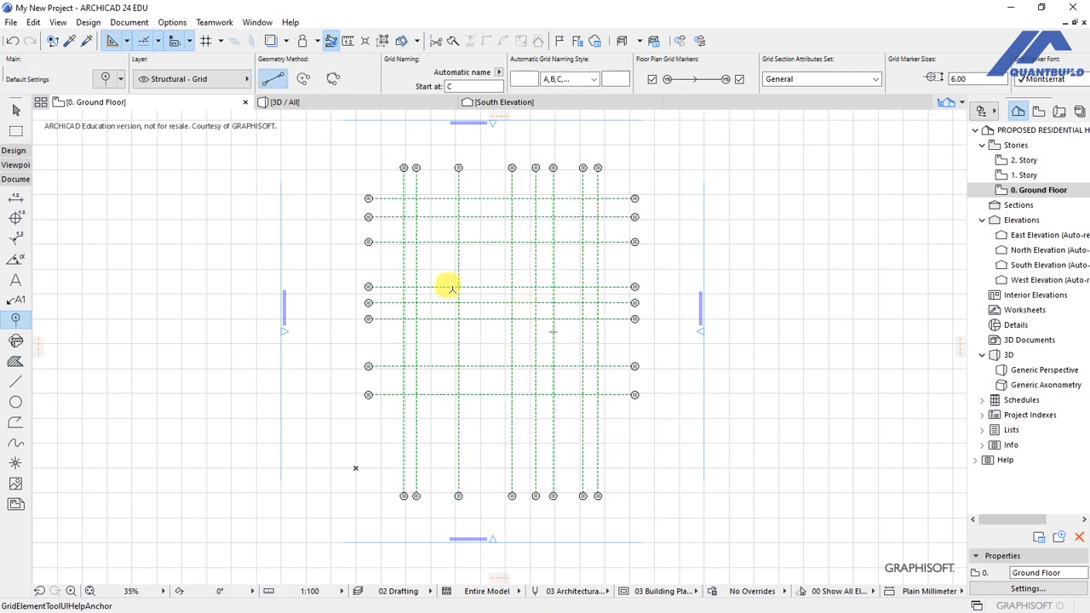
{"action": "left_click", "coordinate": [346, 171]}
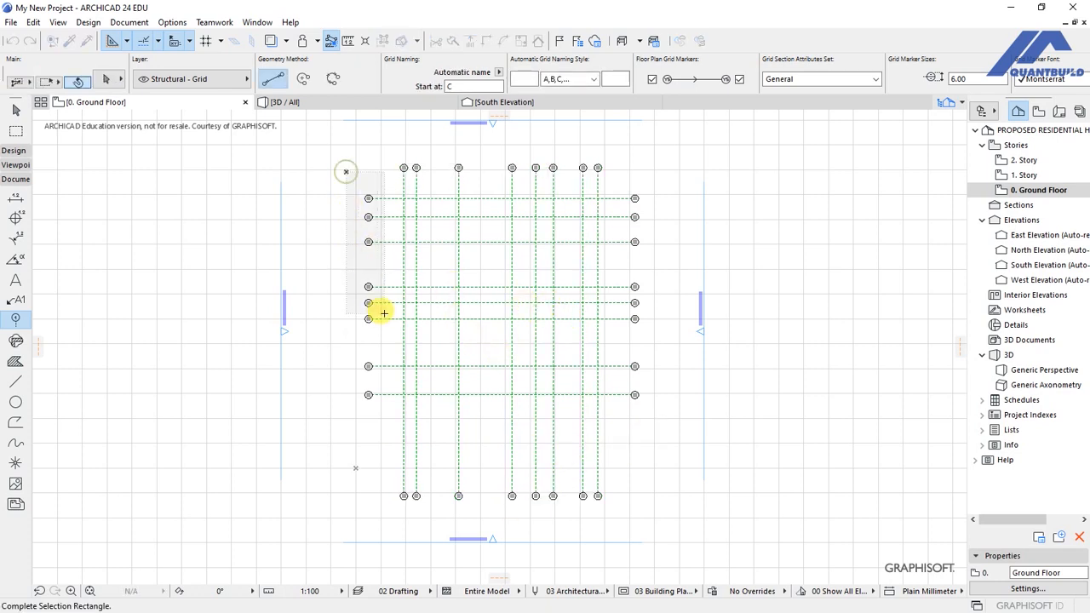
{"action": "left_click", "coordinate": [380, 422]}
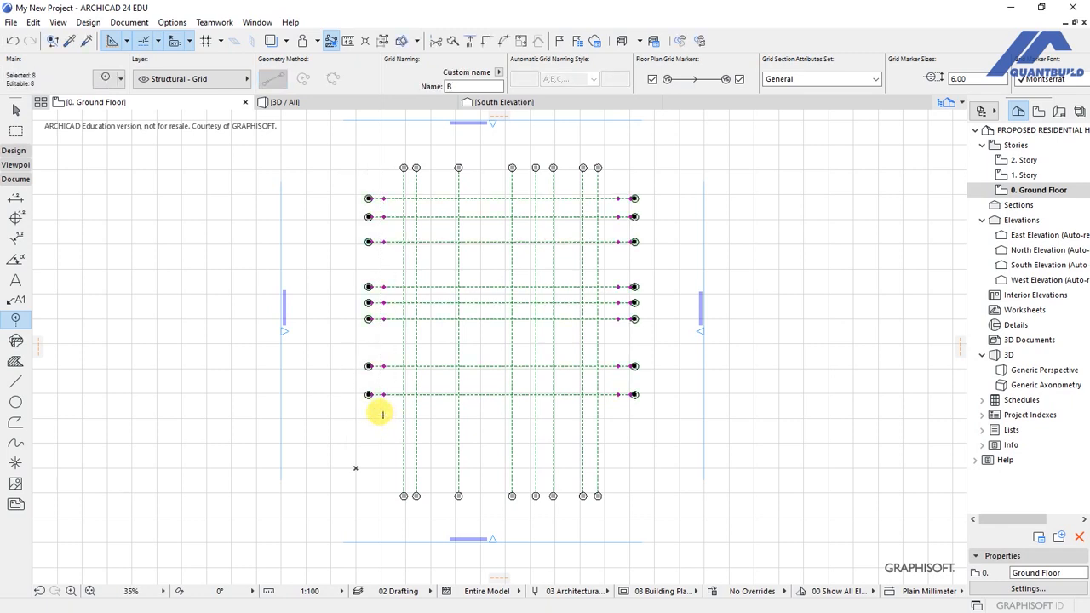
{"action": "key", "text": "ctrl+d"}
{"action": "left_click", "coordinate": [498, 199]}
{"action": "left_click", "coordinate": [500, 214]}
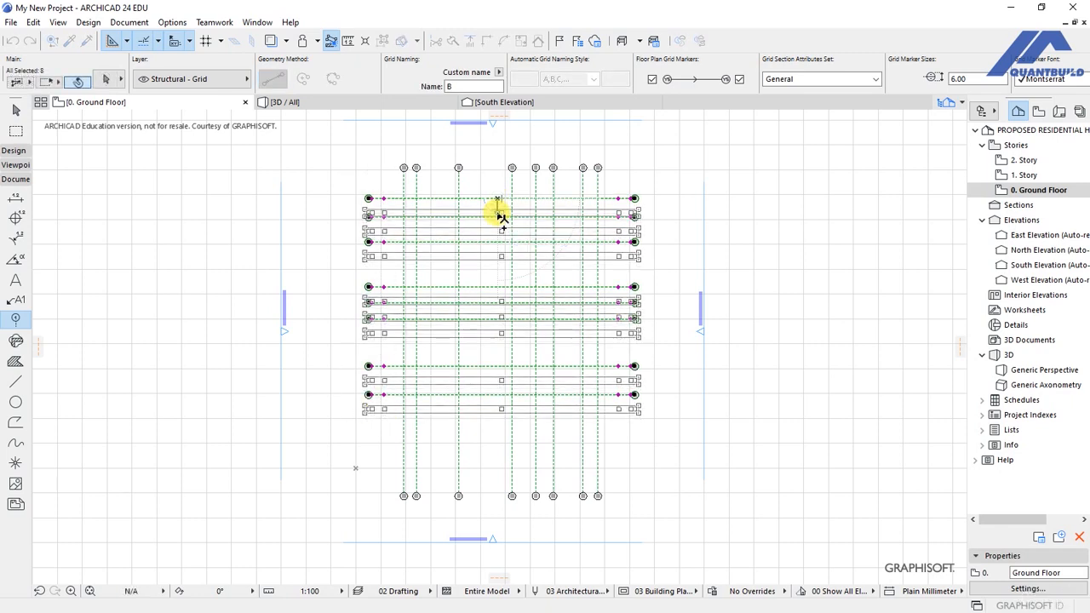
{"action": "left_click", "coordinate": [669, 231]}
Select all the vertical grid lines and shorten the three leftmost ones by raising their lower ends to one common level.
{"action": "left_click", "coordinate": [396, 484]}
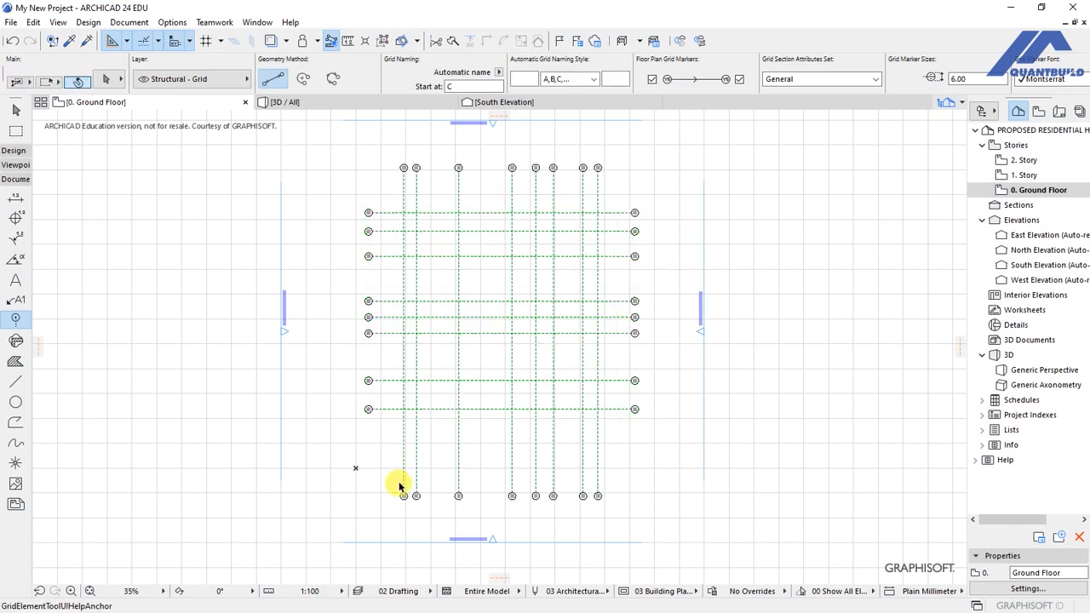
{"action": "left_click", "coordinate": [634, 509]}
{"action": "scroll", "coordinate": [545, 490], "scroll_direction": "up", "scroll_amount": 3}
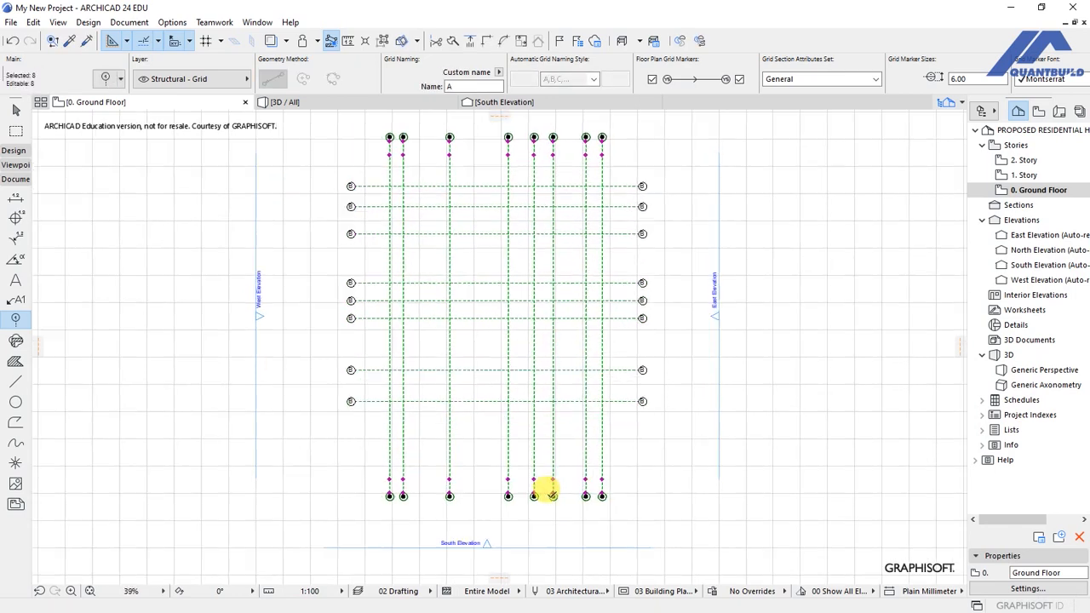
{"action": "scroll", "coordinate": [478, 524], "scroll_direction": "up", "scroll_amount": 2}
{"action": "left_click", "coordinate": [141, 478]}
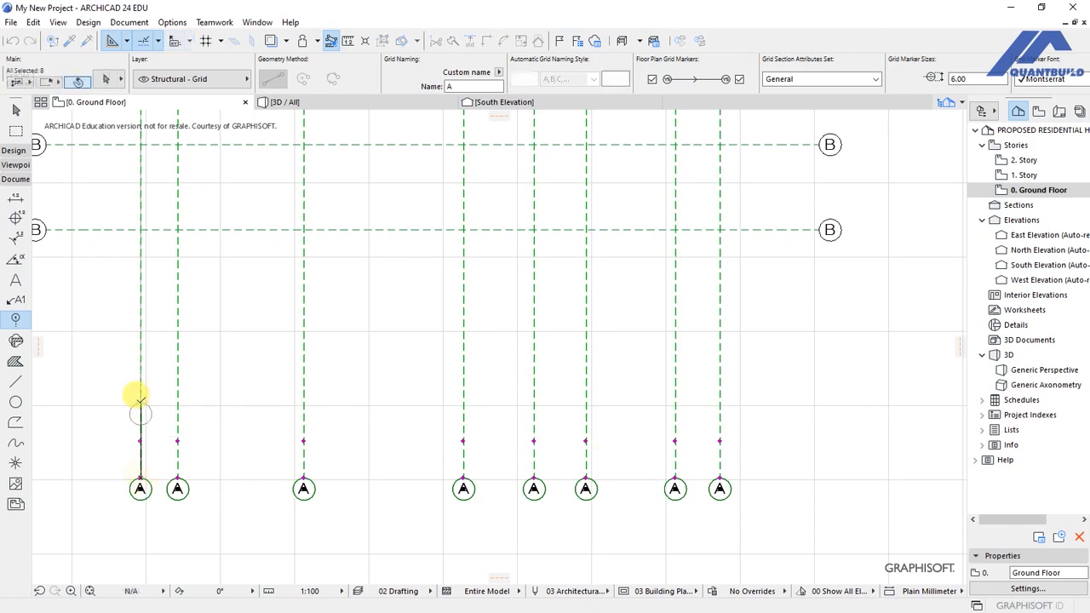
{"action": "left_click", "coordinate": [141, 402]}
{"action": "left_click", "coordinate": [178, 477]}
{"action": "left_click", "coordinate": [177, 414]}
{"action": "left_click", "coordinate": [304, 478]}
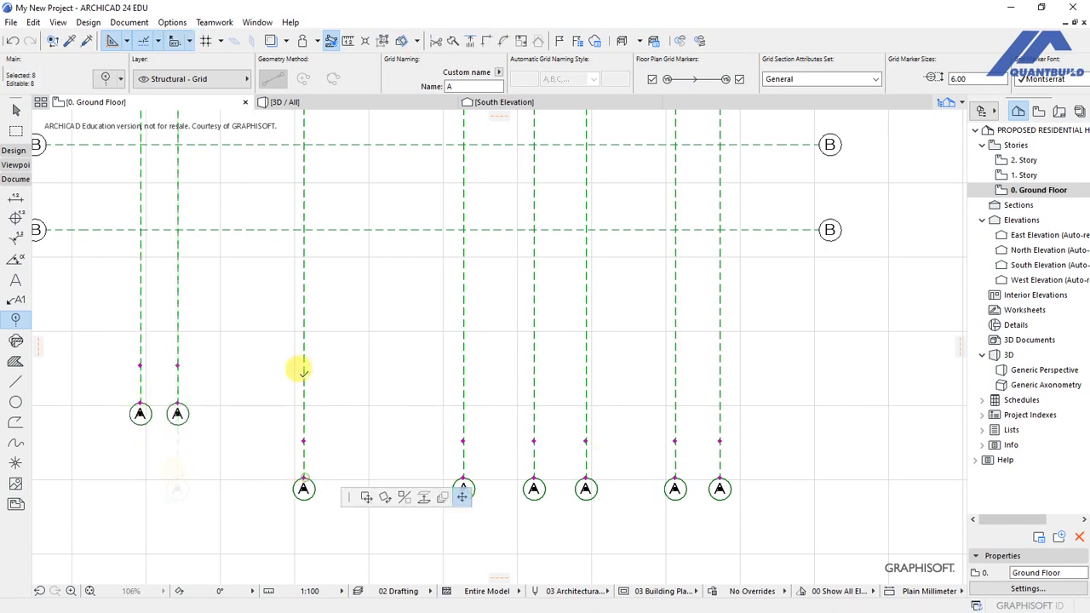
{"action": "left_click", "coordinate": [177, 414]}
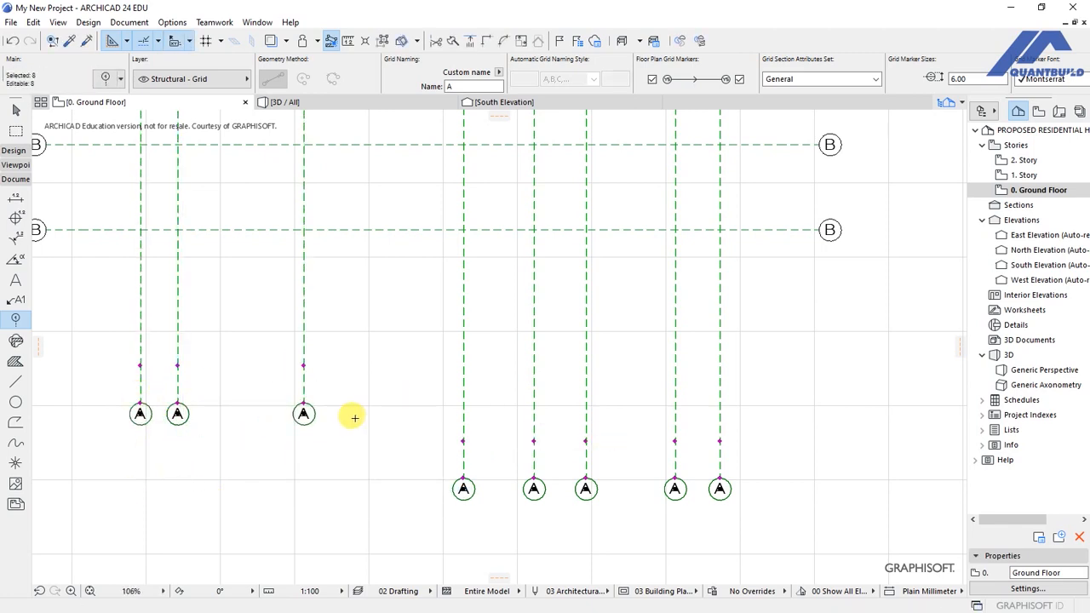
Raise the lower ends of the remaining five vertical grid lines to align with the three already shortened ones.
{"action": "left_click", "coordinate": [462, 474]}
{"action": "left_click", "coordinate": [463, 403]}
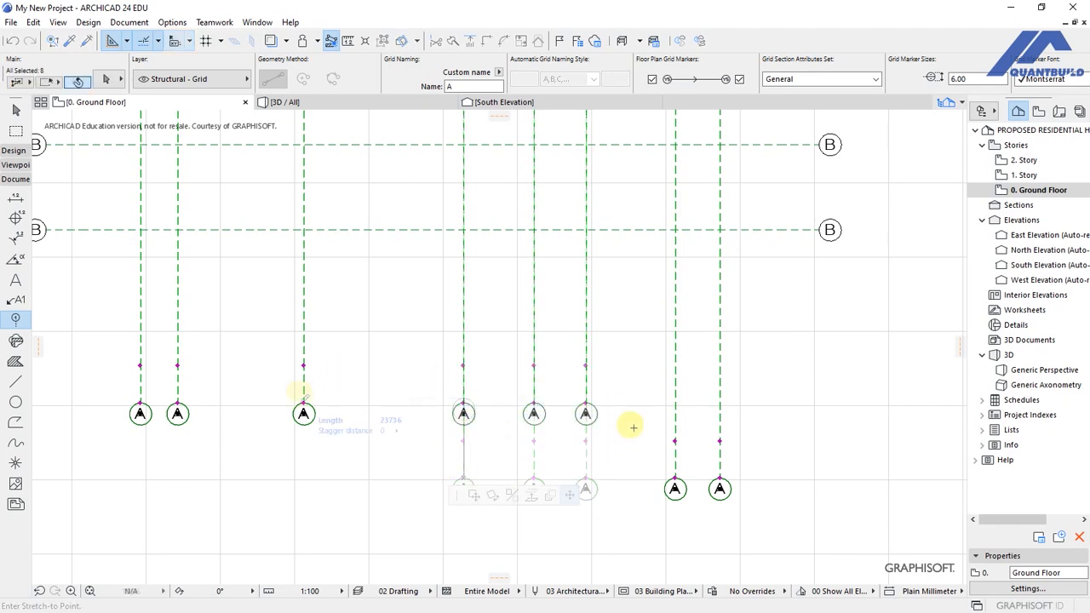
{"action": "left_click", "coordinate": [673, 475]}
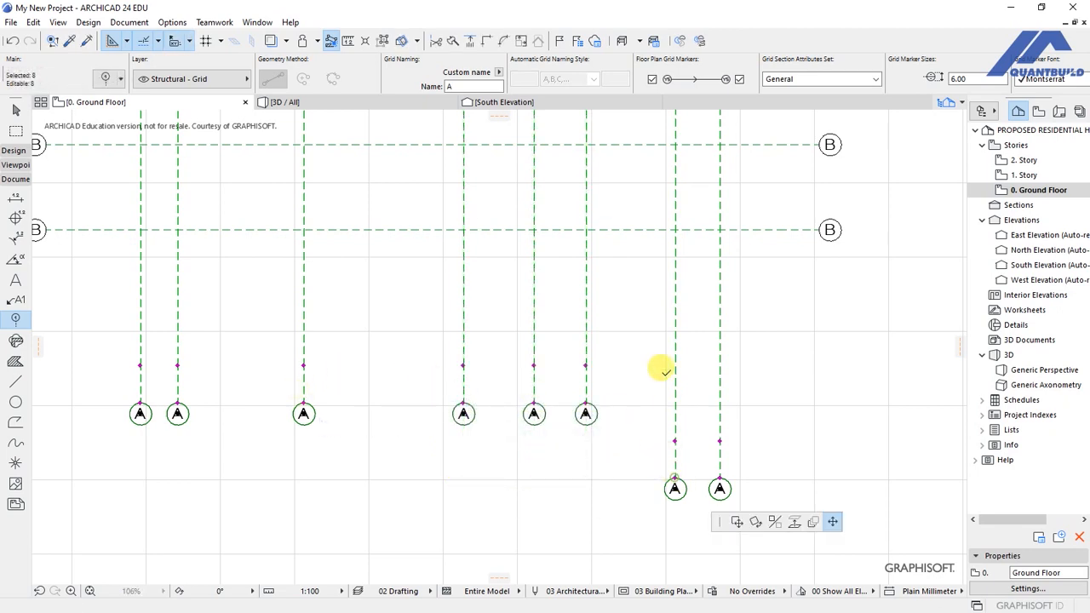
{"action": "left_click", "coordinate": [582, 398]}
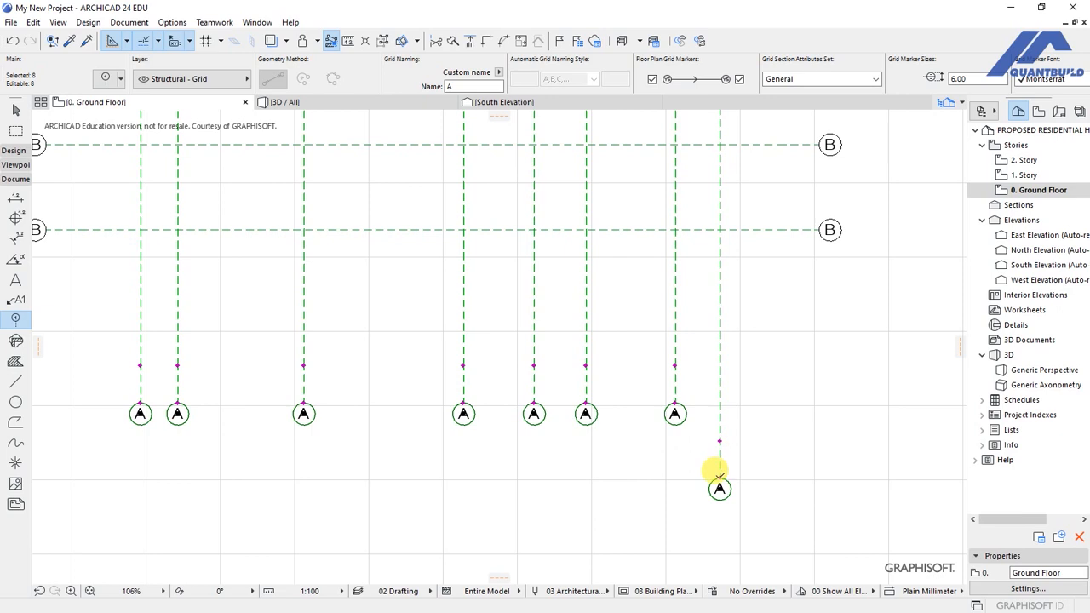
{"action": "left_click", "coordinate": [716, 474]}
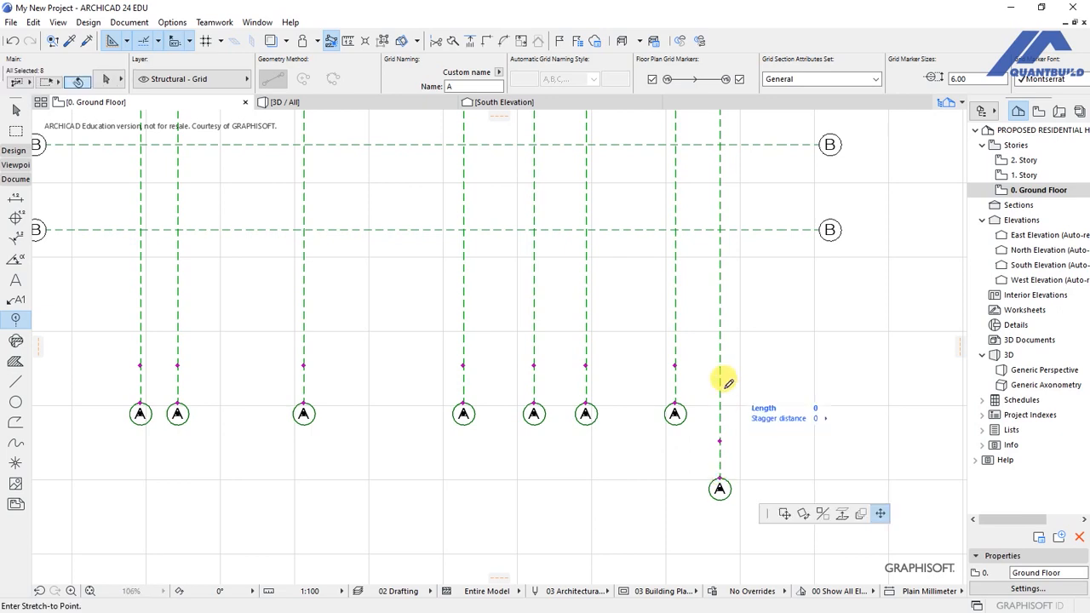
{"action": "left_click", "coordinate": [674, 401]}
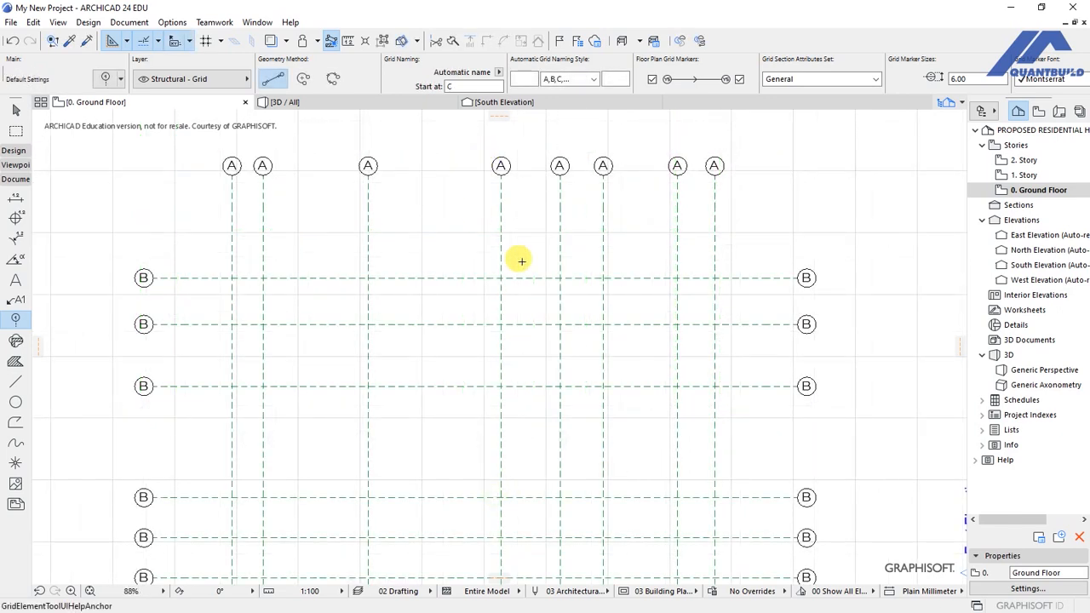
{"action": "scroll", "coordinate": [505, 306], "scroll_direction": "down", "scroll_amount": 5}
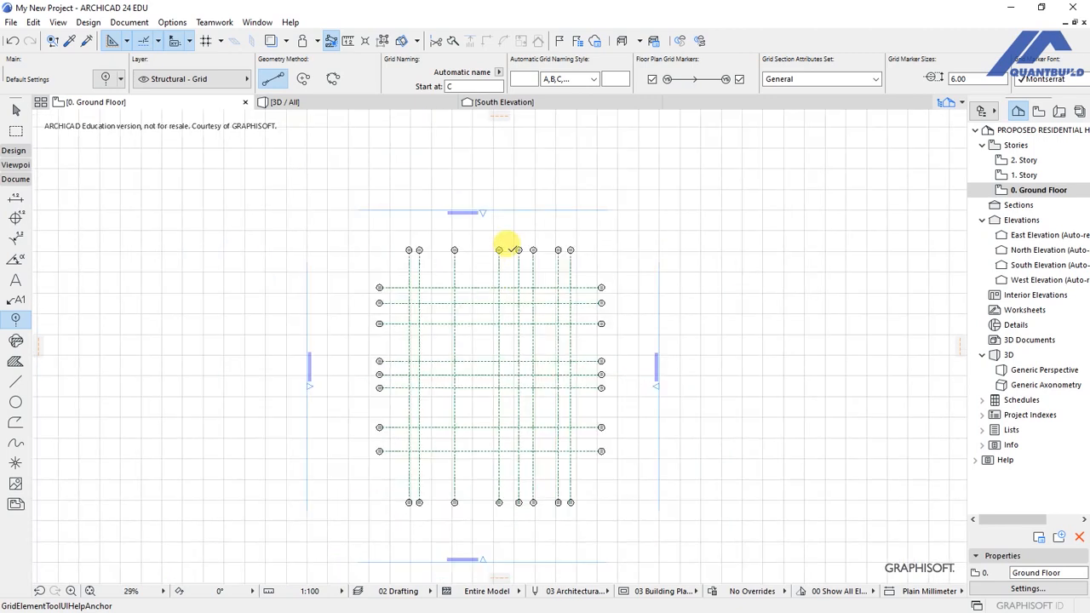
{"action": "scroll", "coordinate": [505, 259], "scroll_direction": "up", "scroll_amount": 5}
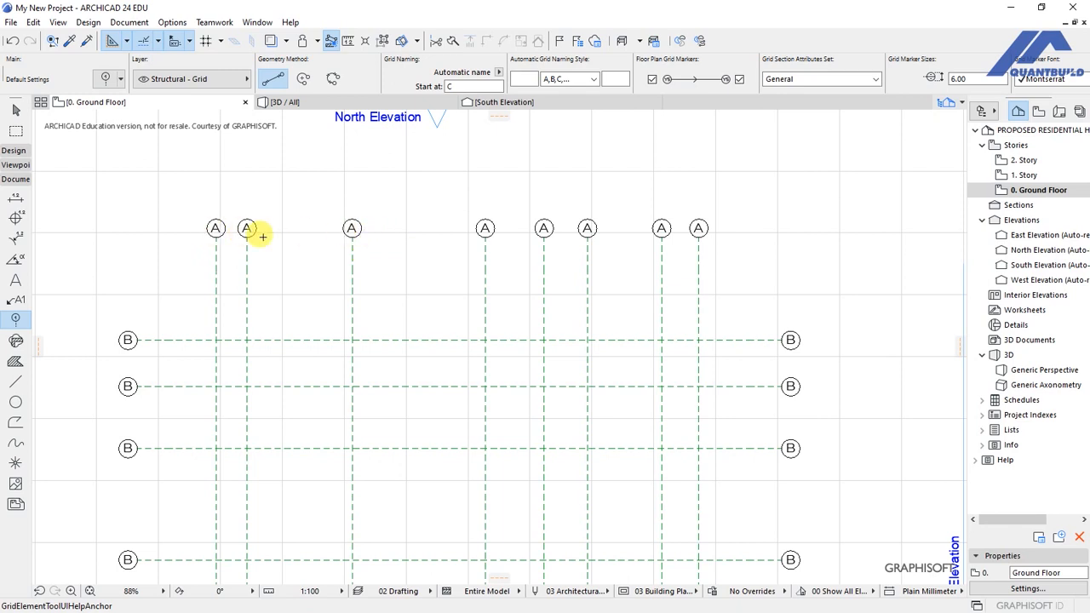
{"action": "left_click_drag", "start_coordinate": [172, 206], "coordinate": [588, 244], "text": "shift"}
{"action": "left_click", "coordinate": [745, 255]}
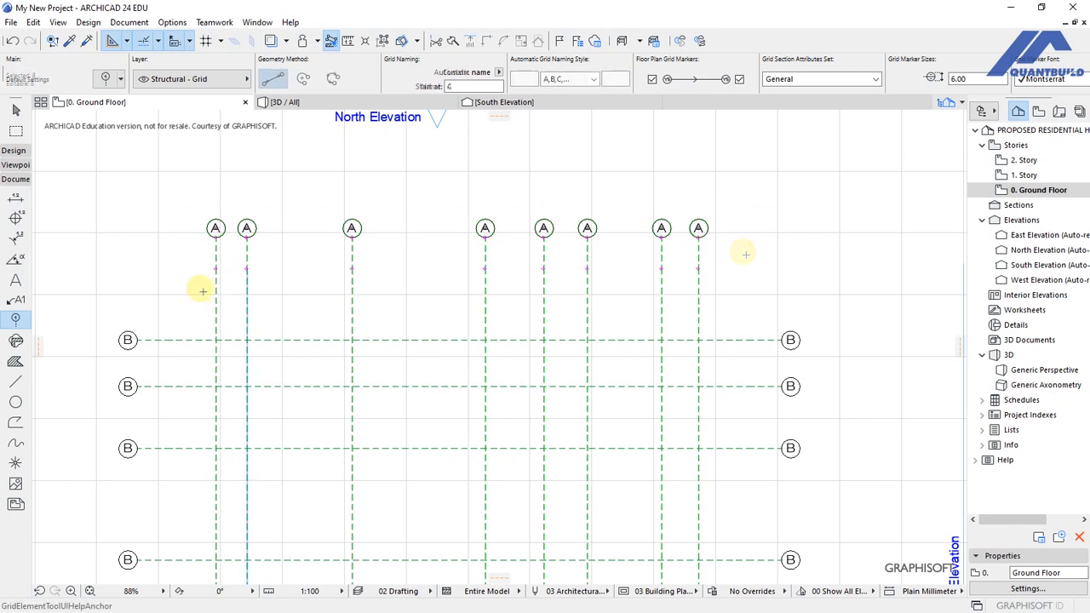
Set the custom name of the leftmost vertical grid line to 1 in its naming rules.
{"action": "key", "text": "shift"}
{"action": "left_click", "coordinate": [216, 277], "text": "shift"}
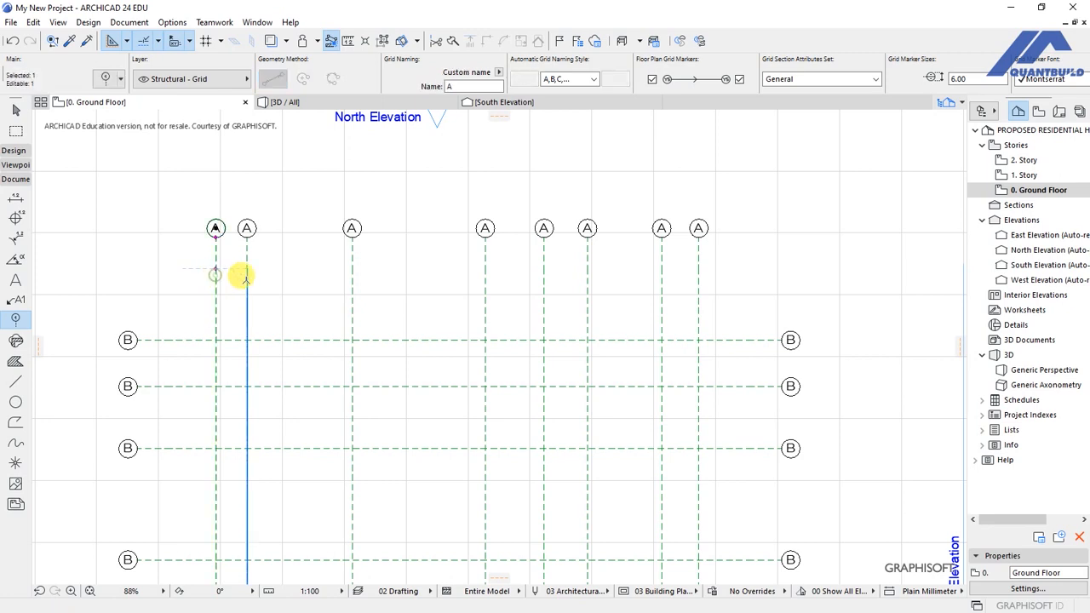
{"action": "scroll", "coordinate": [298, 241], "scroll_direction": "down", "scroll_amount": 3}
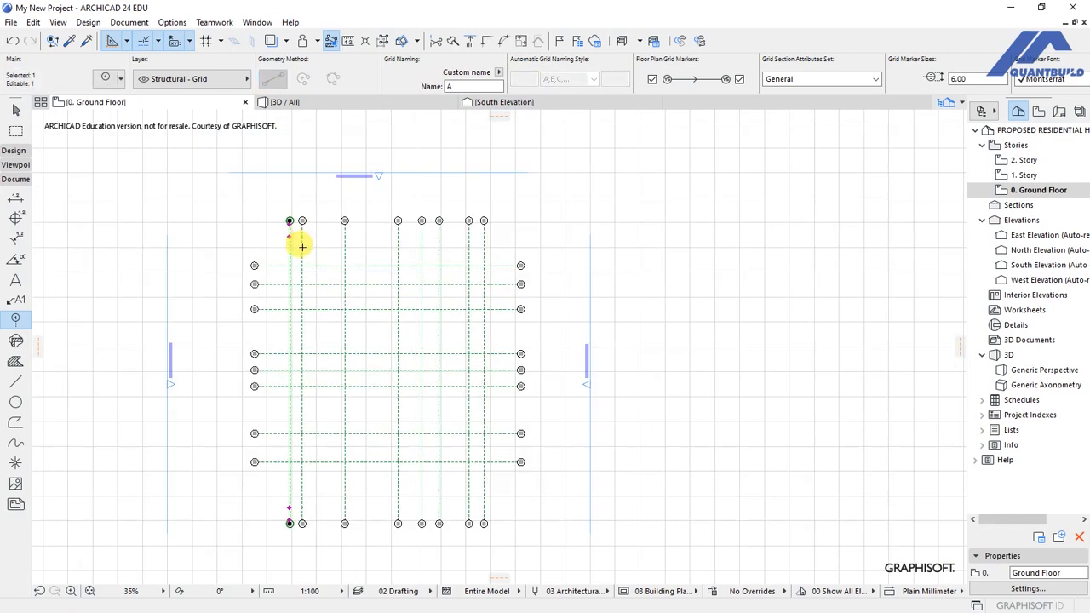
{"action": "scroll", "coordinate": [273, 217], "scroll_direction": "up", "scroll_amount": 3}
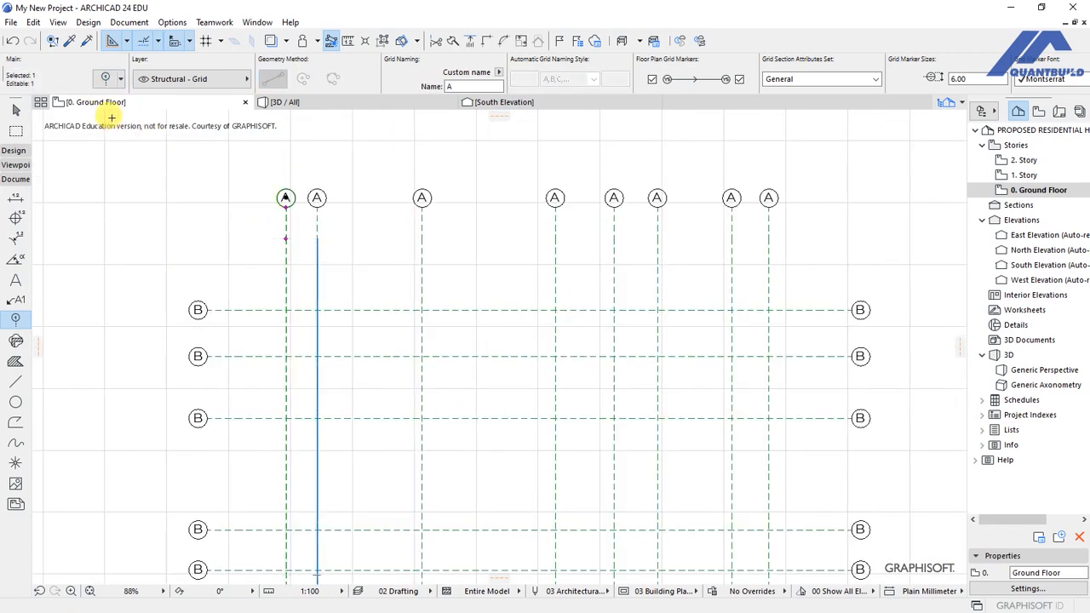
{"action": "left_click", "coordinate": [102, 82]}
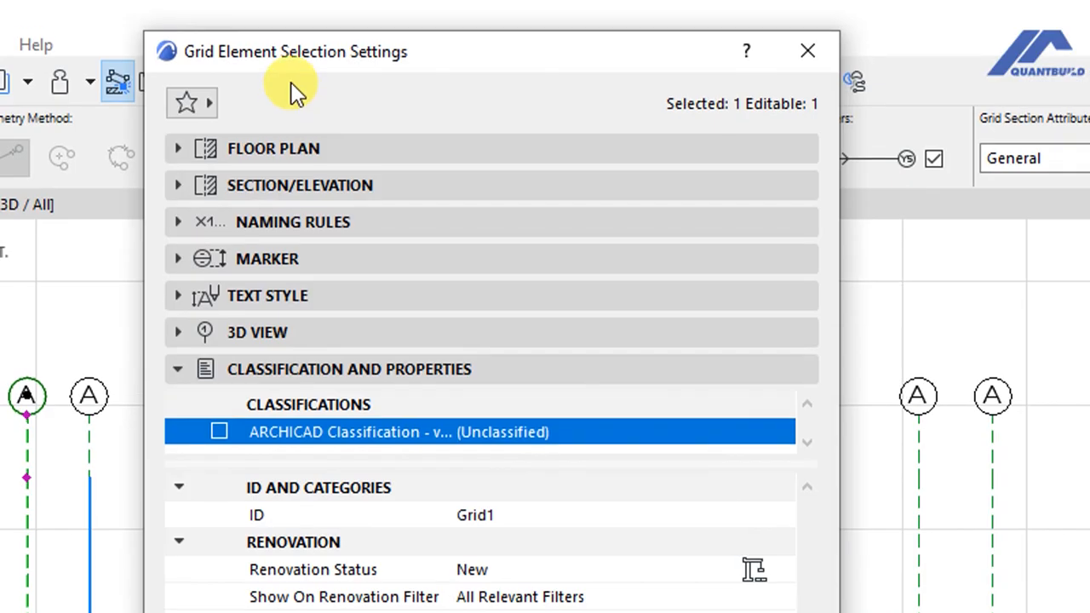
{"action": "left_click", "coordinate": [298, 214]}
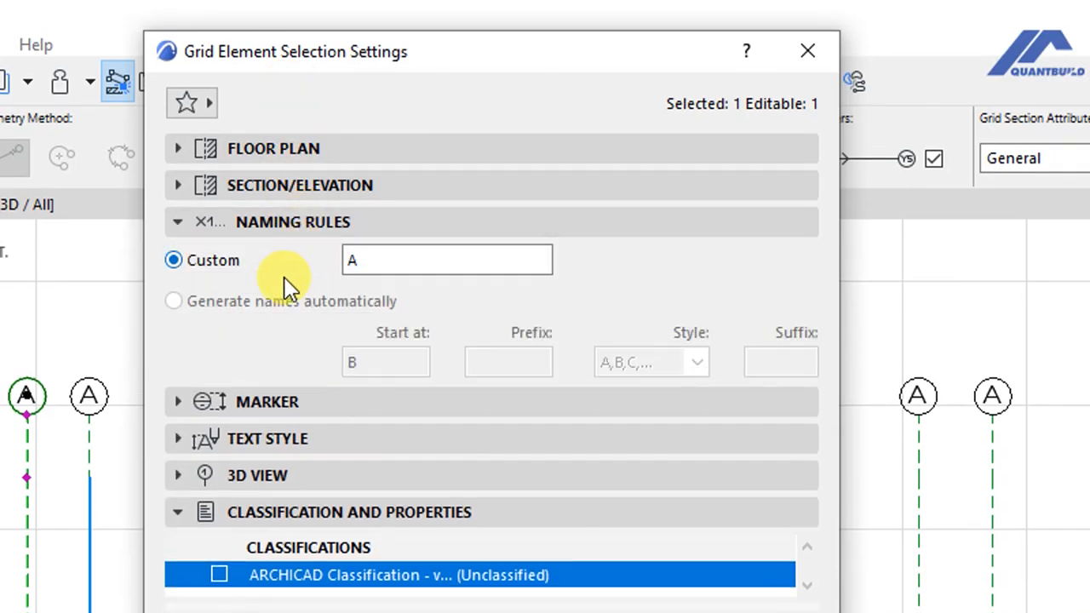
{"action": "double_click", "coordinate": [353, 259]}
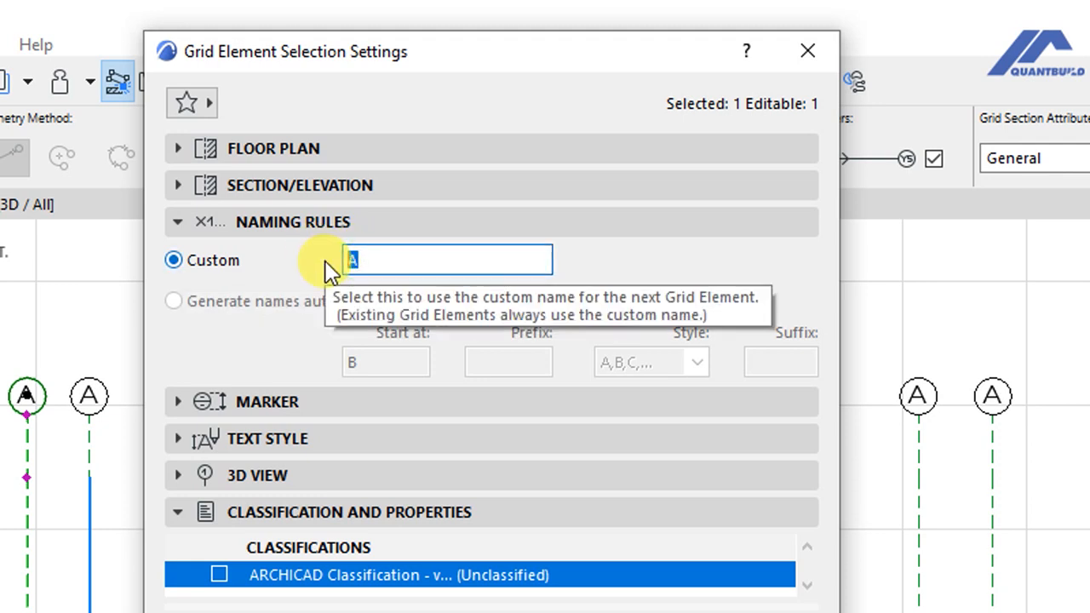
{"action": "type", "text": "1"}
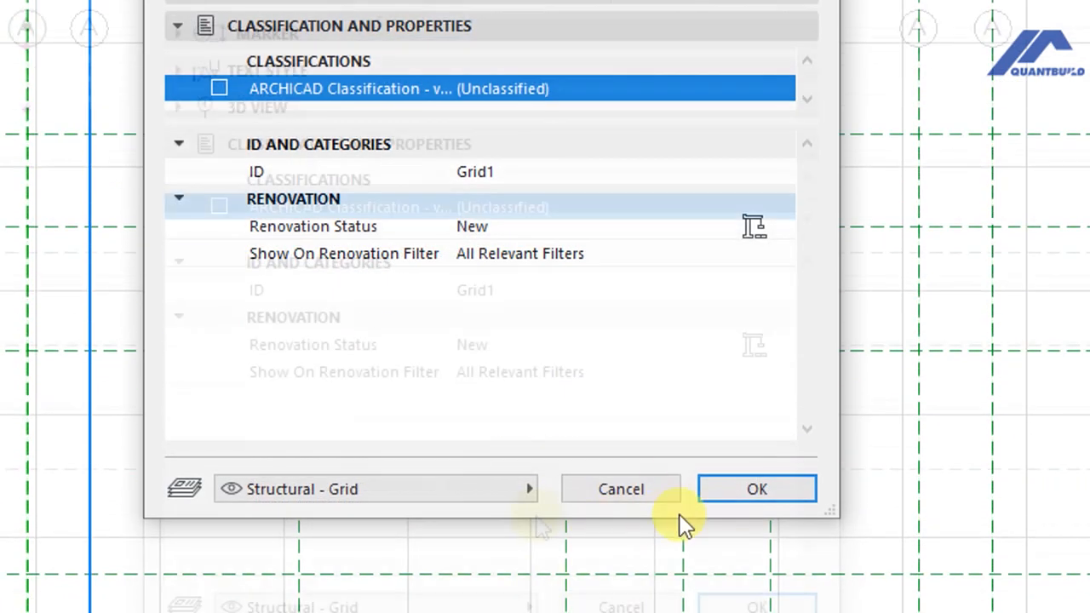
{"action": "left_click", "coordinate": [712, 502]}
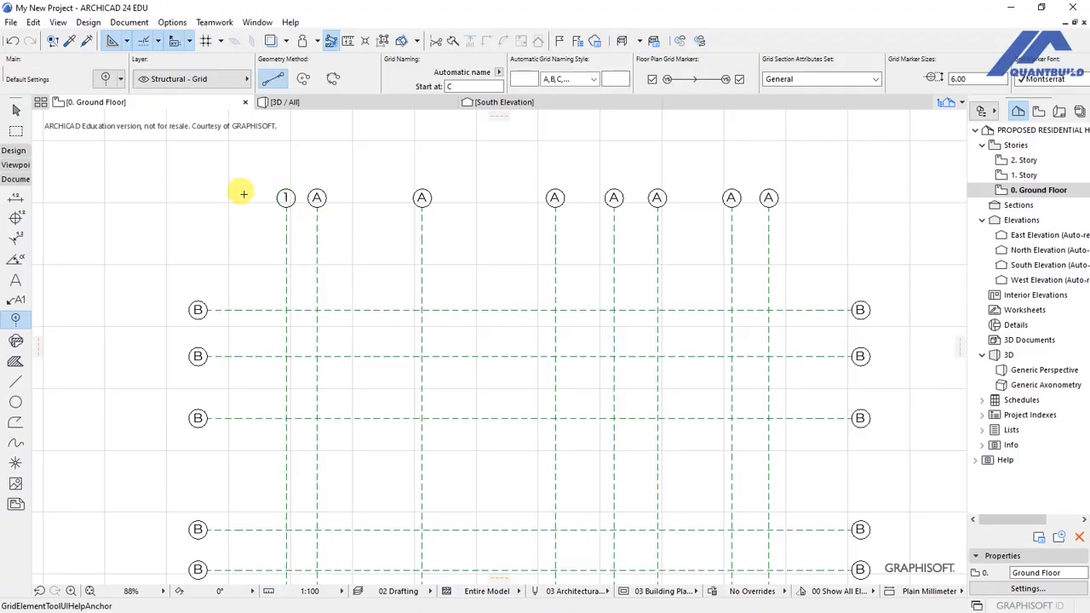
Rename the second vertical grid line from the left as 2.
{"action": "scroll", "coordinate": [264, 184], "scroll_direction": "up", "scroll_amount": 12}
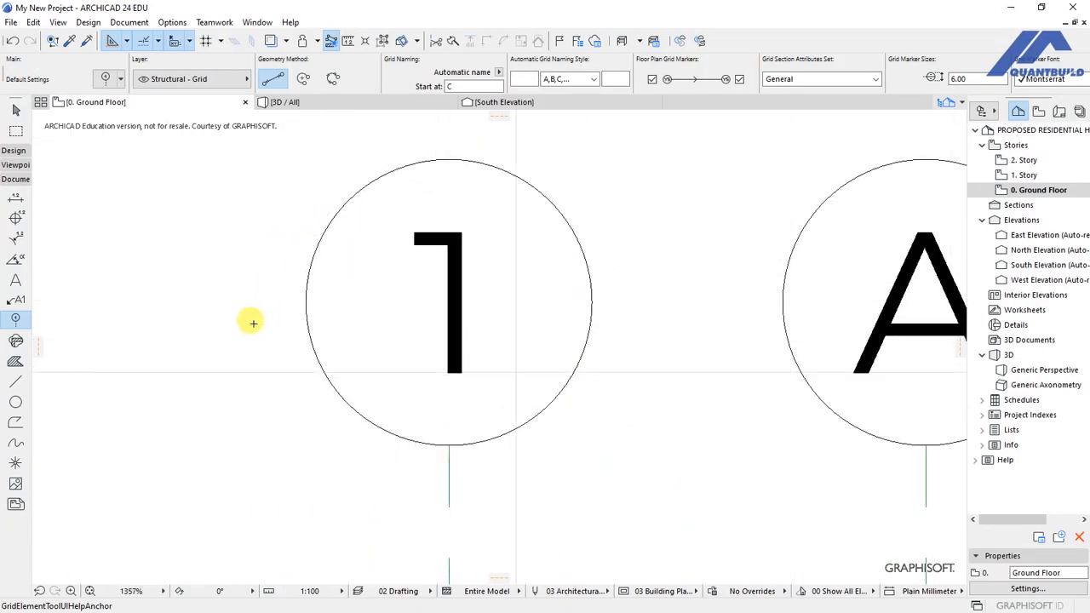
{"action": "scroll", "coordinate": [247, 316], "scroll_direction": "down", "scroll_amount": 10}
{"action": "scroll", "coordinate": [332, 291], "scroll_direction": "up", "scroll_amount": 3}
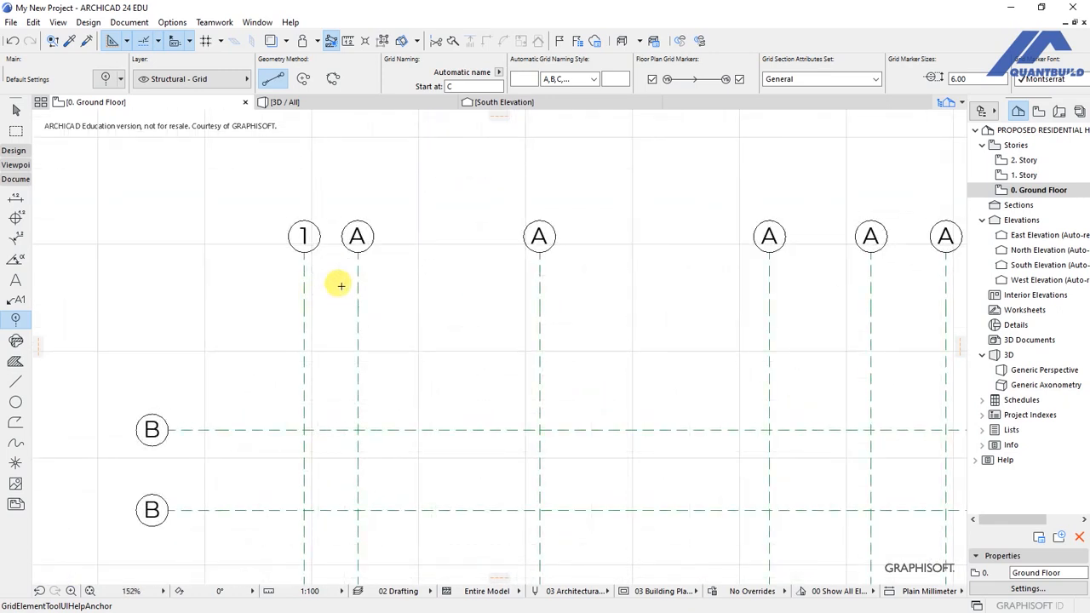
{"action": "scroll", "coordinate": [306, 261], "scroll_direction": "down", "scroll_amount": 3}
{"action": "scroll", "coordinate": [304, 260], "scroll_direction": "up", "scroll_amount": 3}
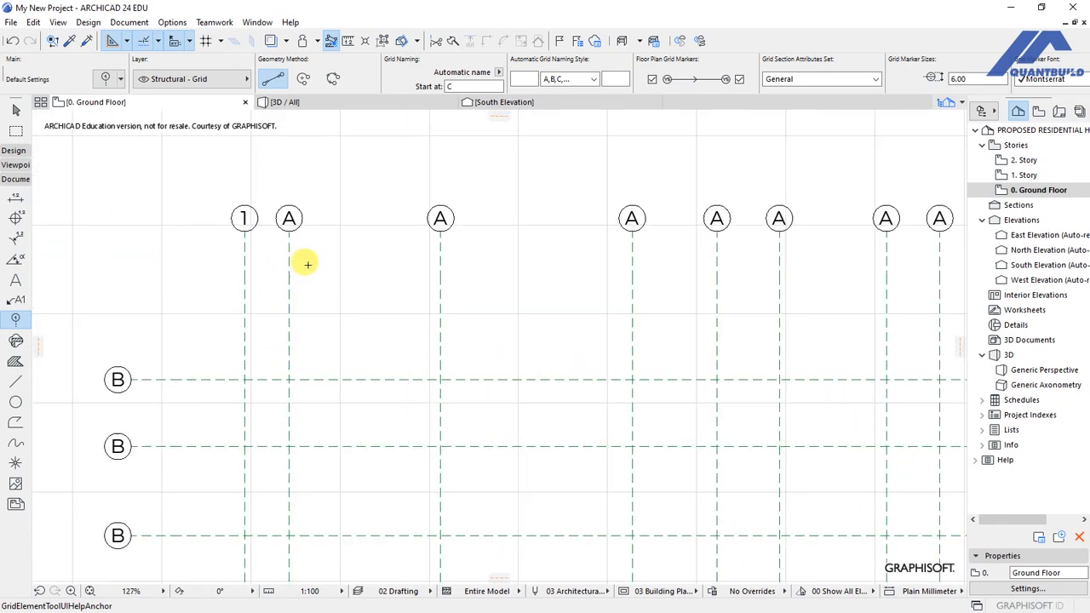
{"action": "left_click", "coordinate": [289, 276], "text": "shift"}
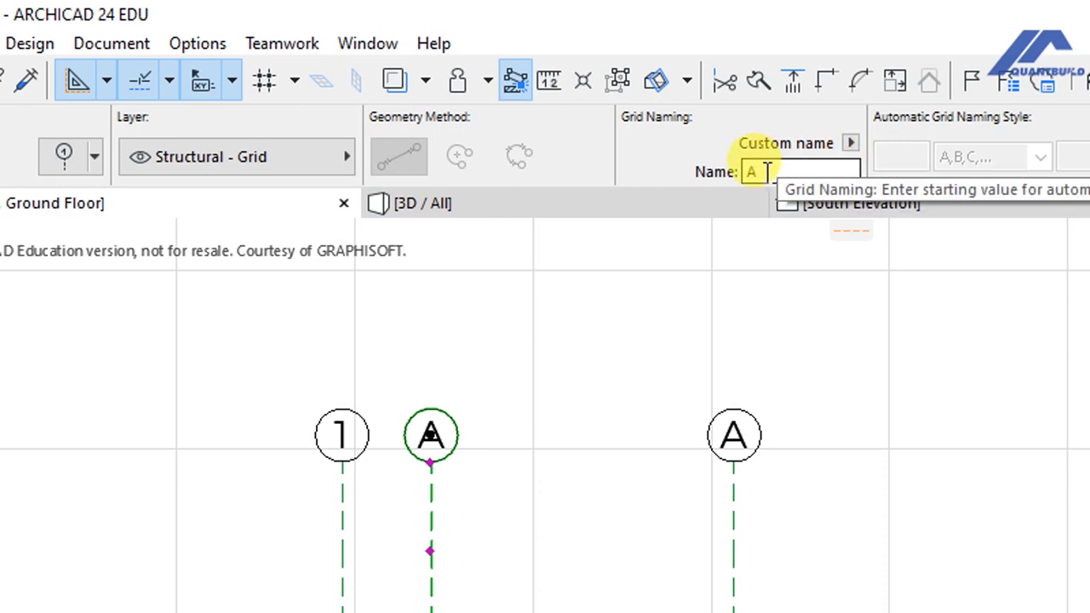
{"action": "left_click", "coordinate": [766, 172]}
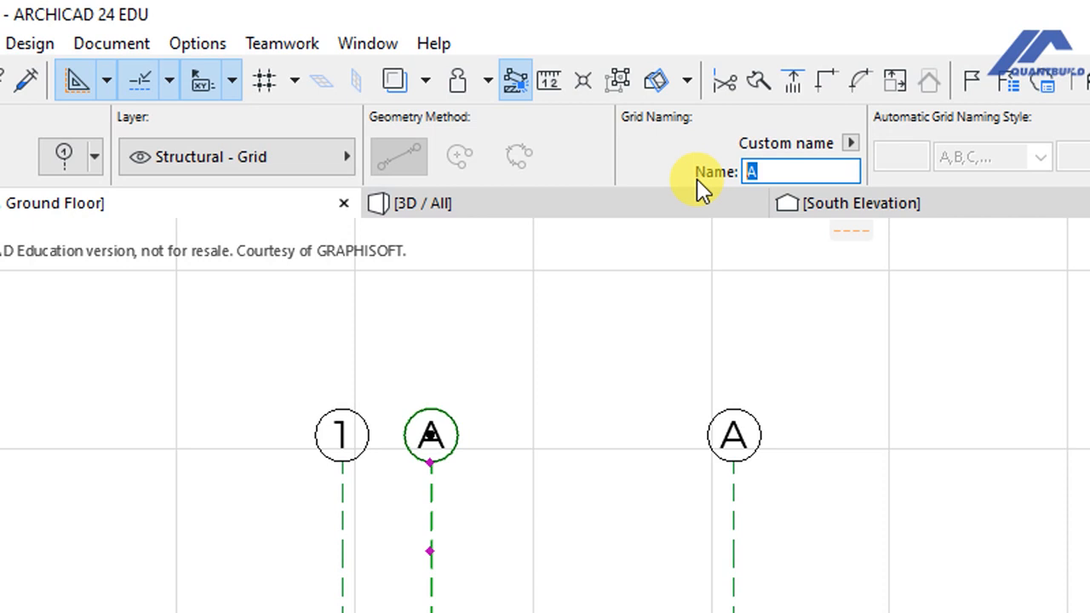
{"action": "type", "text": "2"}
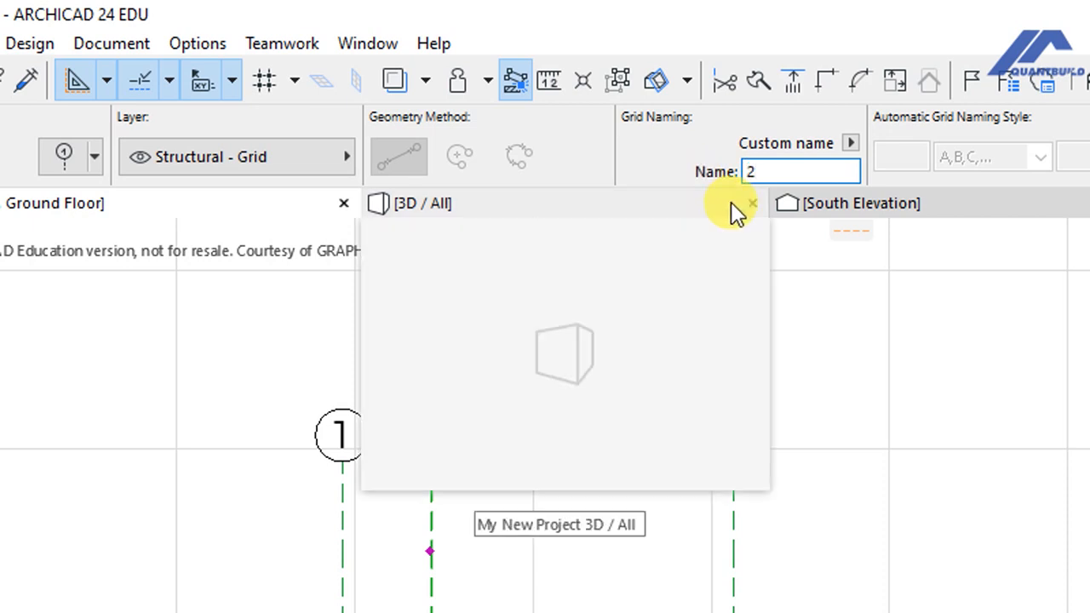
{"action": "left_click", "coordinate": [533, 454]}
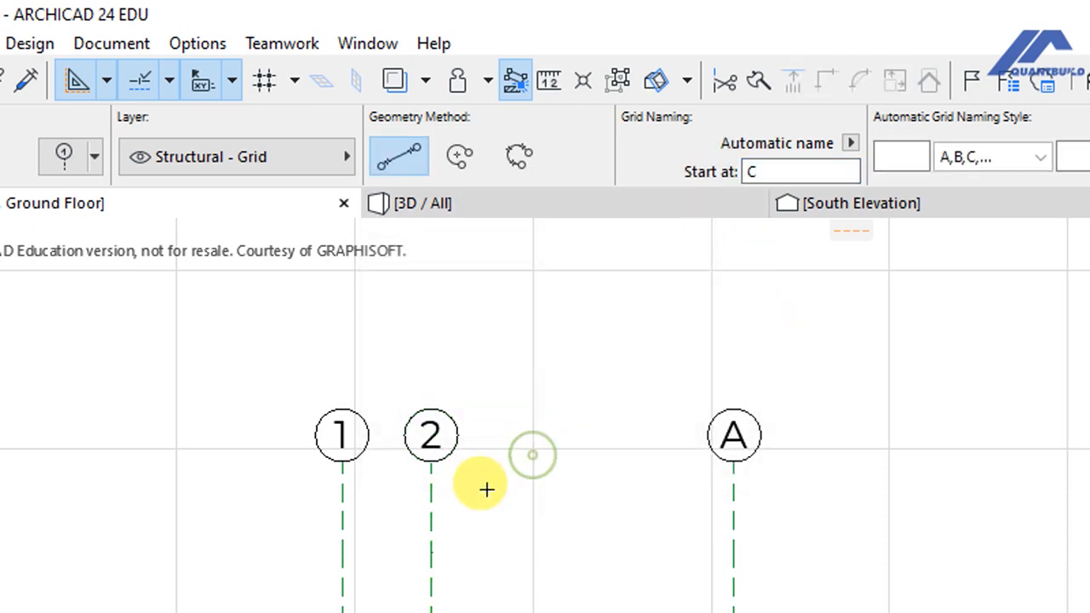
Rename the third vertical grid line from the left as 3.
{"action": "scroll", "coordinate": [419, 446], "scroll_direction": "up", "scroll_amount": 2}
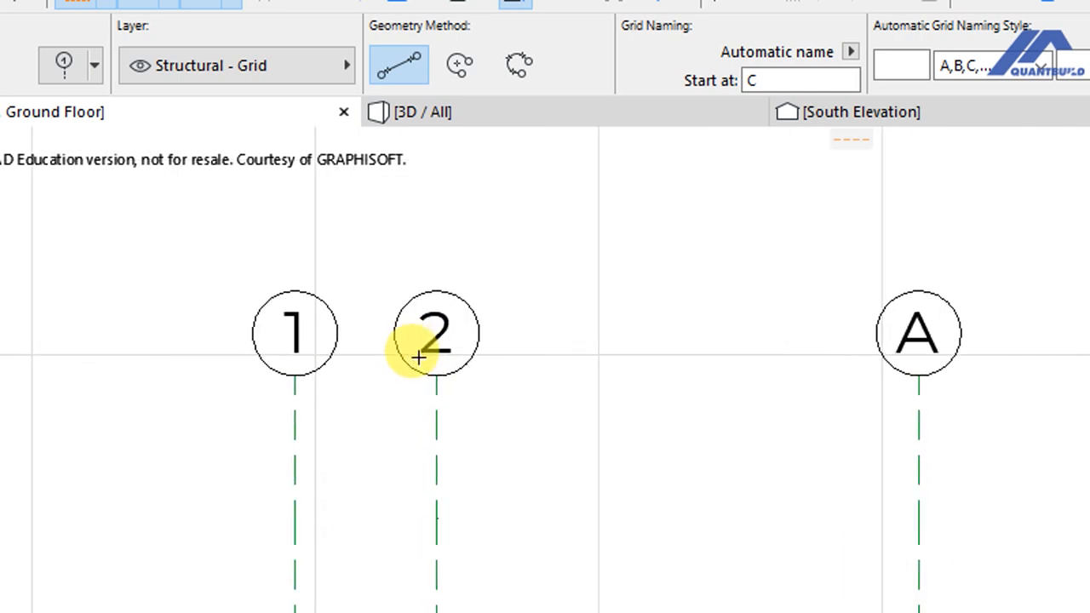
{"action": "scroll", "coordinate": [418, 357], "scroll_direction": "up", "scroll_amount": 2}
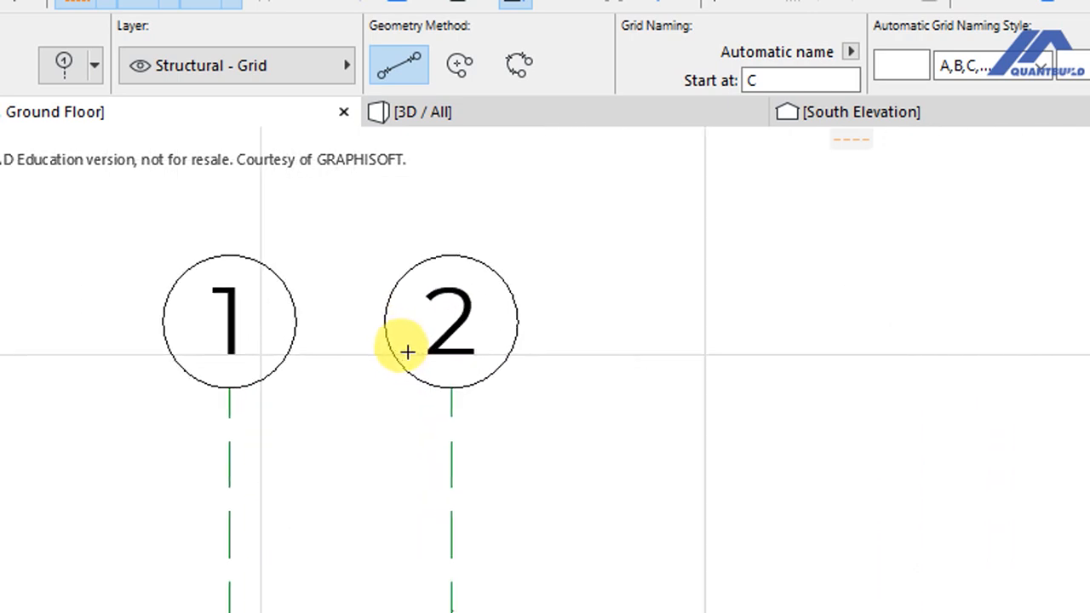
{"action": "scroll", "coordinate": [359, 515], "scroll_direction": "down", "scroll_amount": 5}
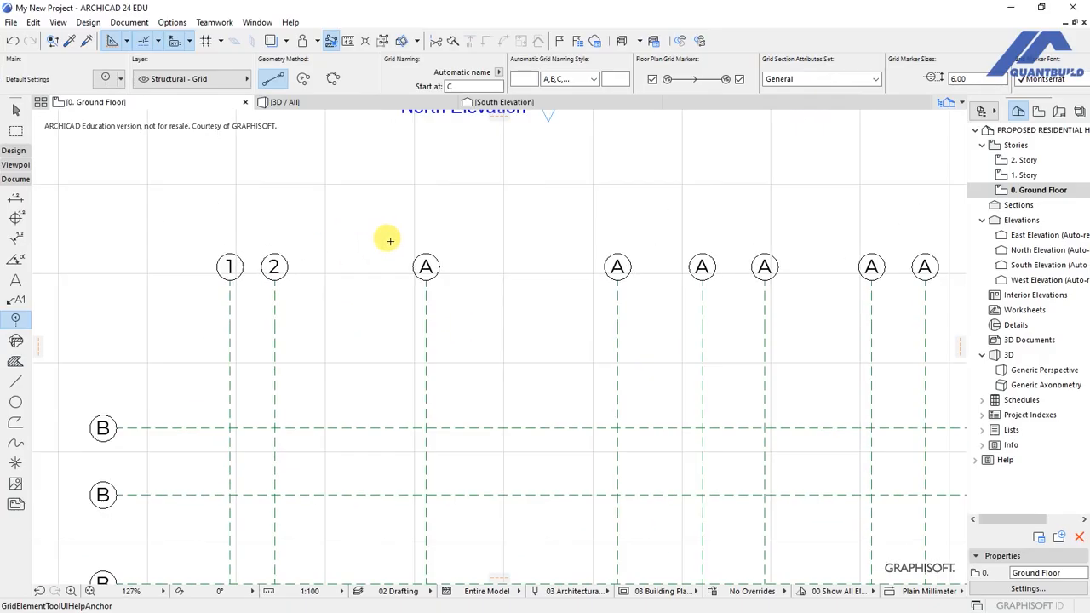
{"action": "left_click", "coordinate": [426, 323]}
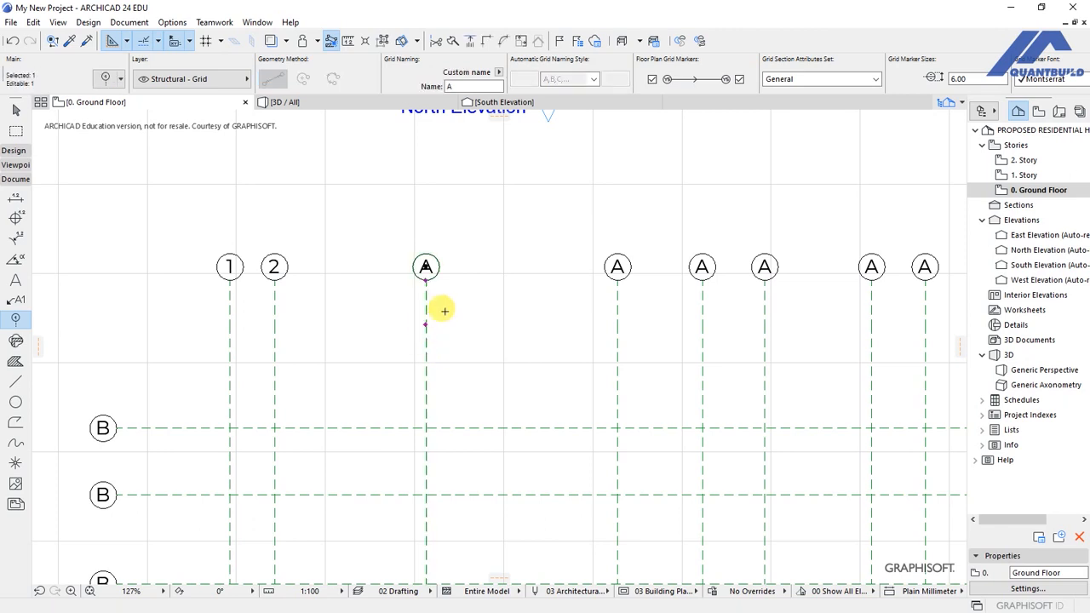
{"action": "scroll", "coordinate": [431, 312], "scroll_direction": "up", "scroll_amount": 3}
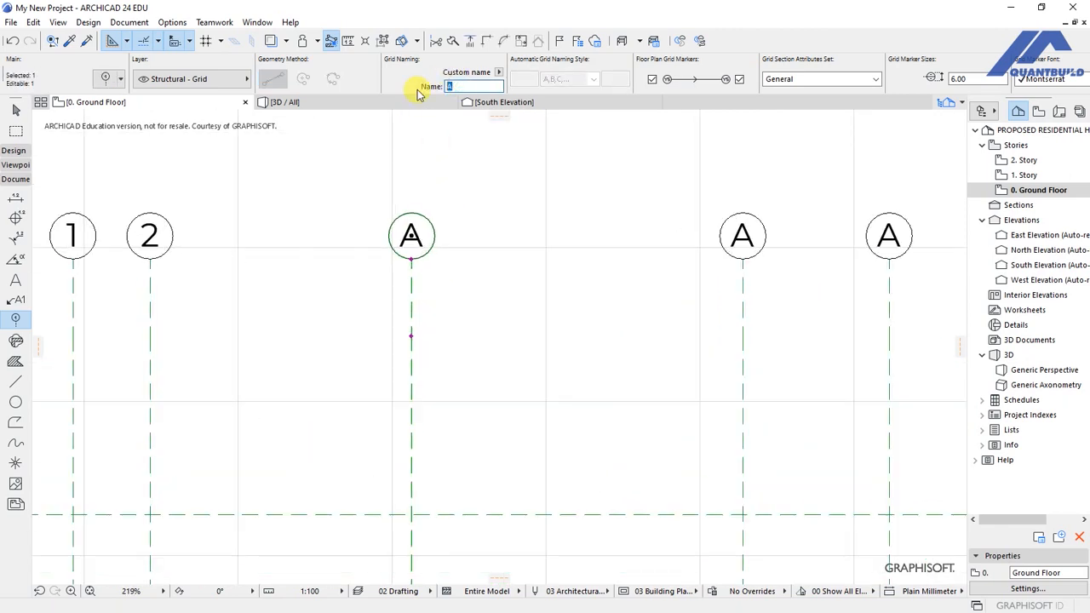
{"action": "key", "text": "Escape"}
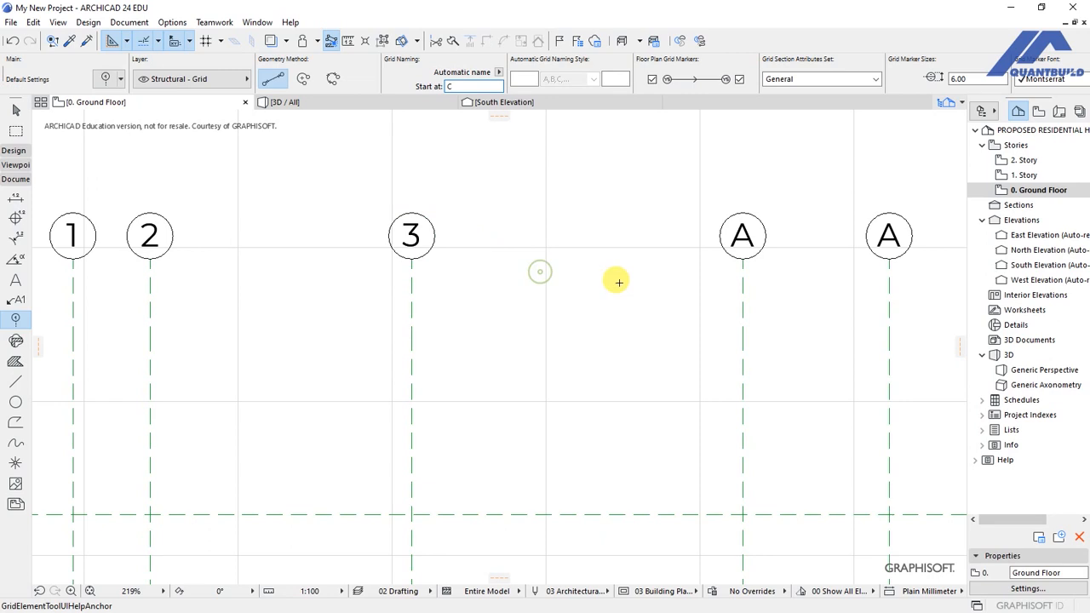
Rename the fourth vertical grid line from the left as 4.
{"action": "scroll", "coordinate": [360, 282], "scroll_direction": "down", "scroll_amount": 5}
{"action": "scroll", "coordinate": [614, 286], "scroll_direction": "up", "scroll_amount": 3}
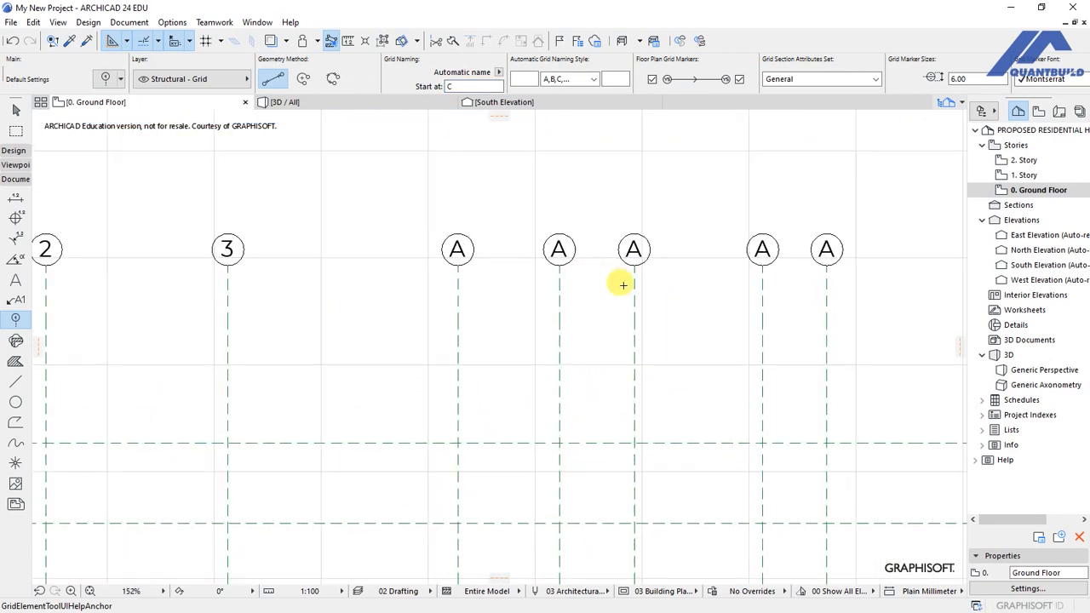
{"action": "left_click", "coordinate": [458, 321]}
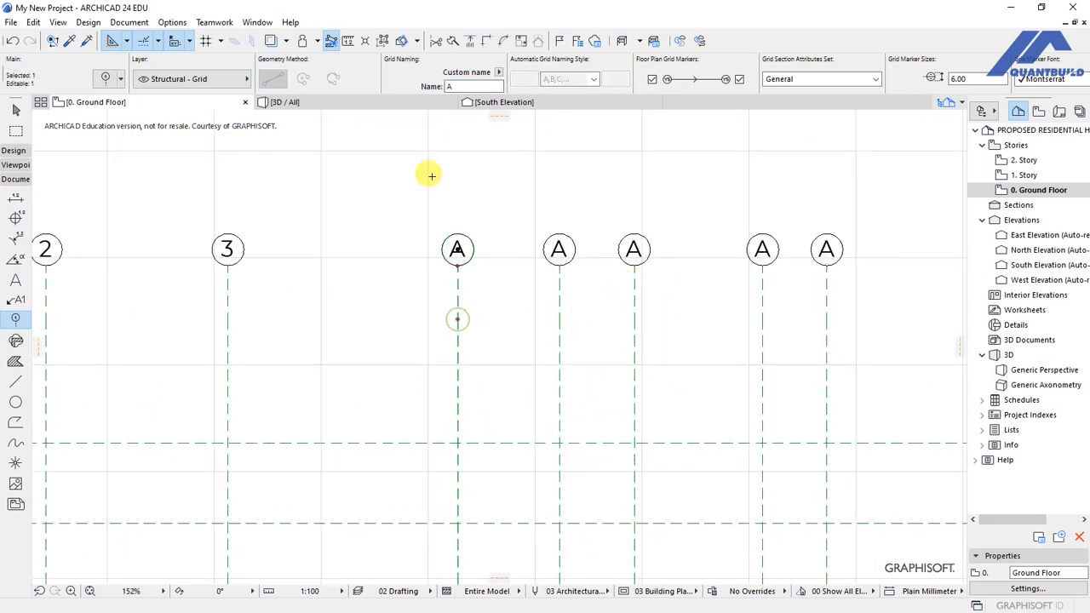
{"action": "left_click", "coordinate": [460, 86]}
{"action": "type", "text": "4"}
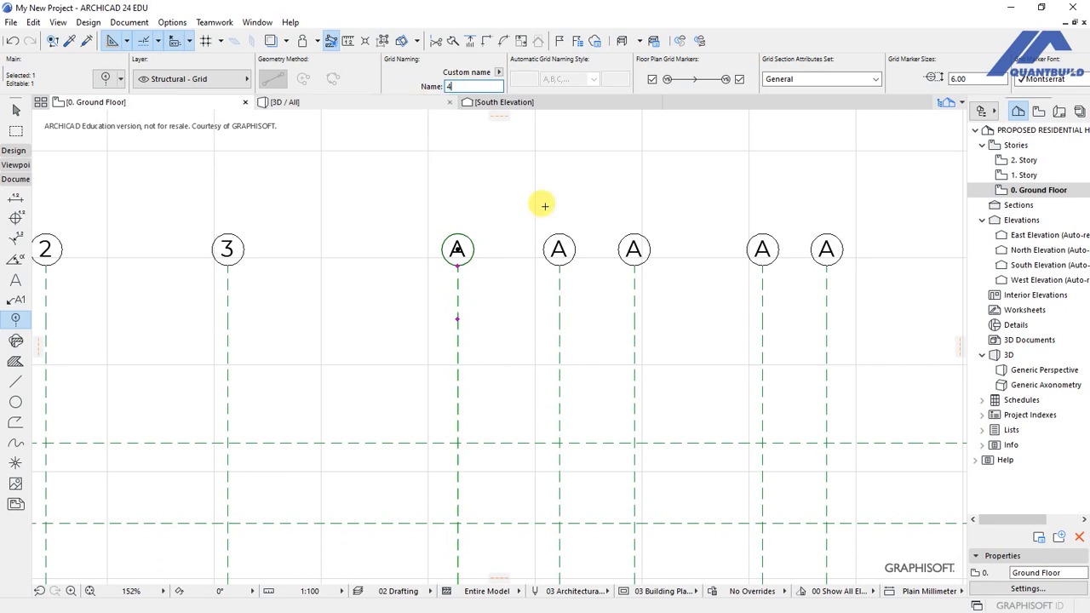
{"action": "key", "text": "Return"}
{"action": "key", "text": "Escape"}
Rename the fifth and sixth vertical grid lines as 5 and 6.
{"action": "left_click", "coordinate": [561, 297]}
{"action": "type", "text": "5"}
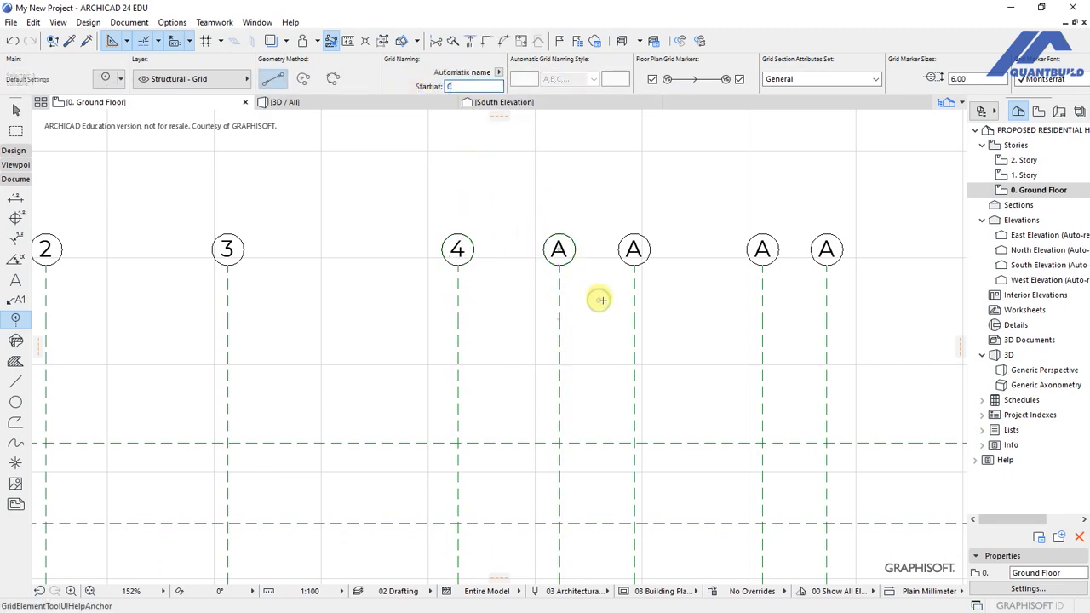
{"action": "key", "text": "Return"}
{"action": "left_click", "coordinate": [633, 293]}
{"action": "left_click", "coordinate": [461, 86]}
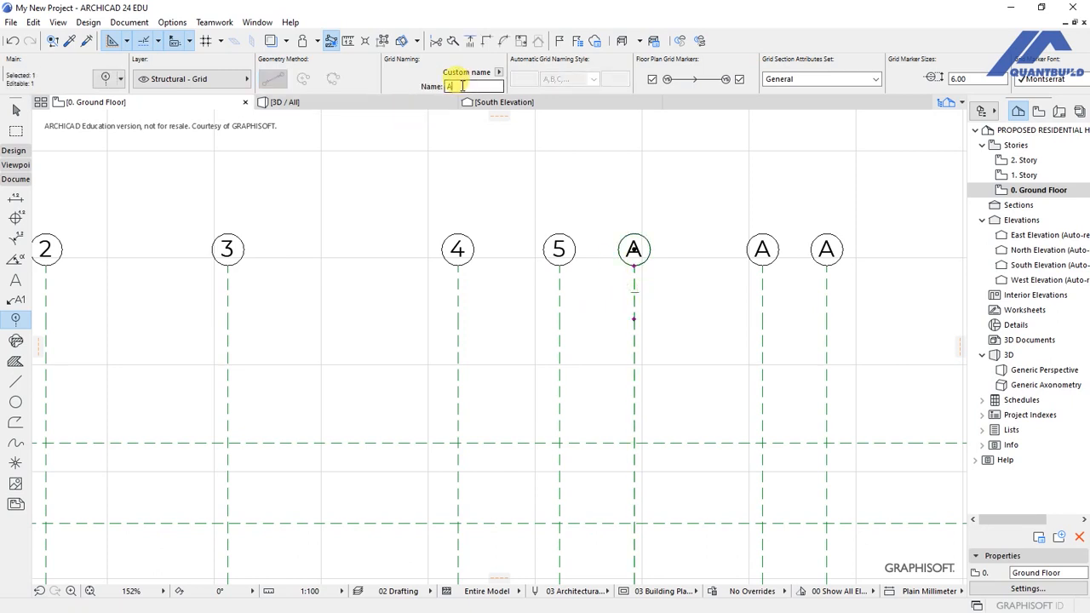
{"action": "key", "text": "Return"}
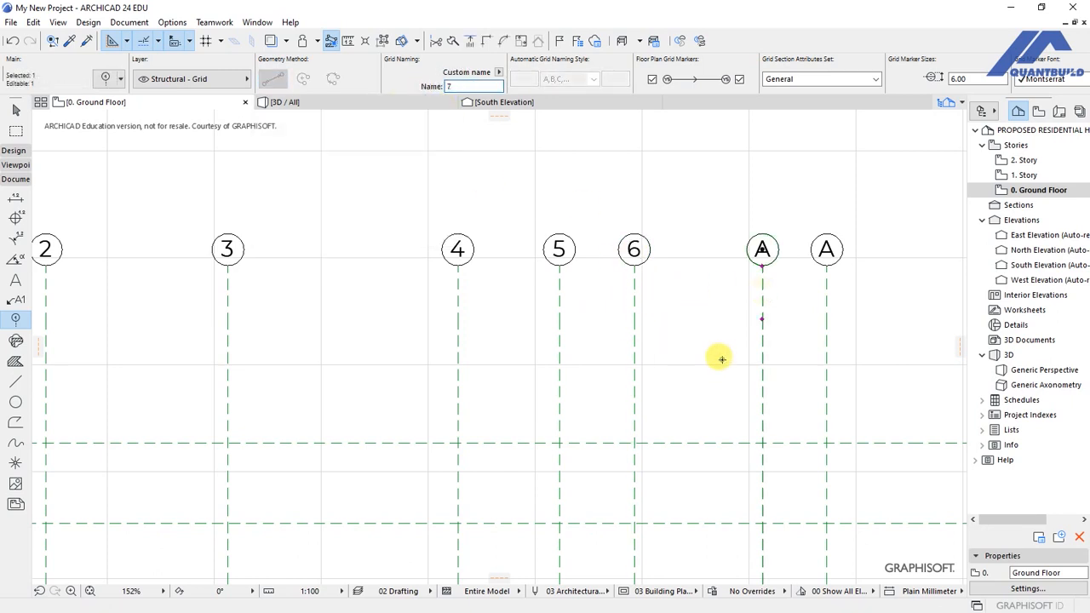
Rename the two rightmost vertical grid lines as 7 and 8, in order from left to right.
{"action": "key", "text": "Return"}
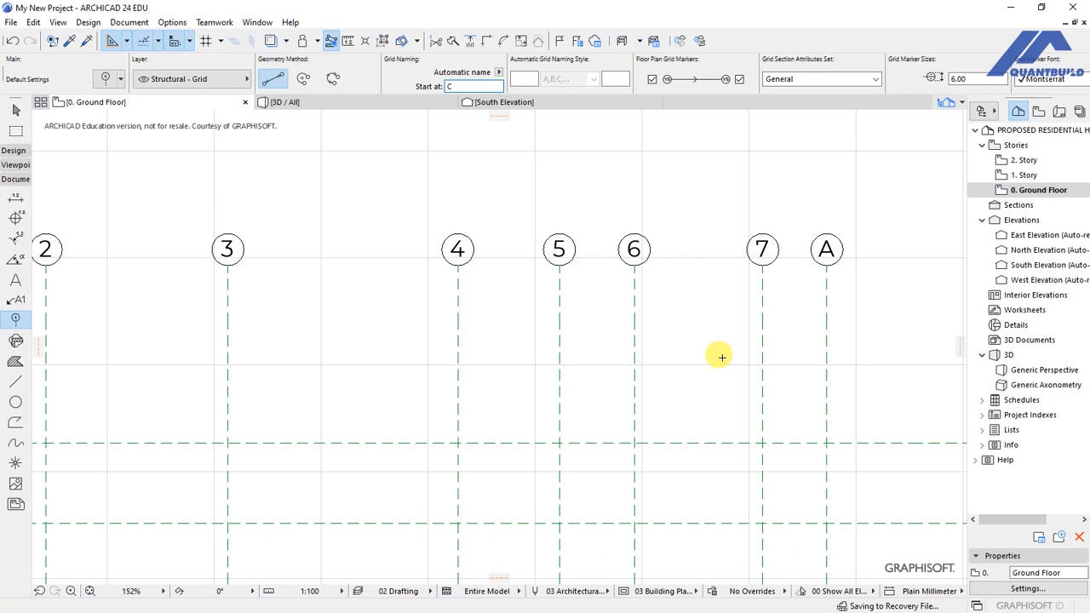
{"action": "left_click", "coordinate": [827, 304]}
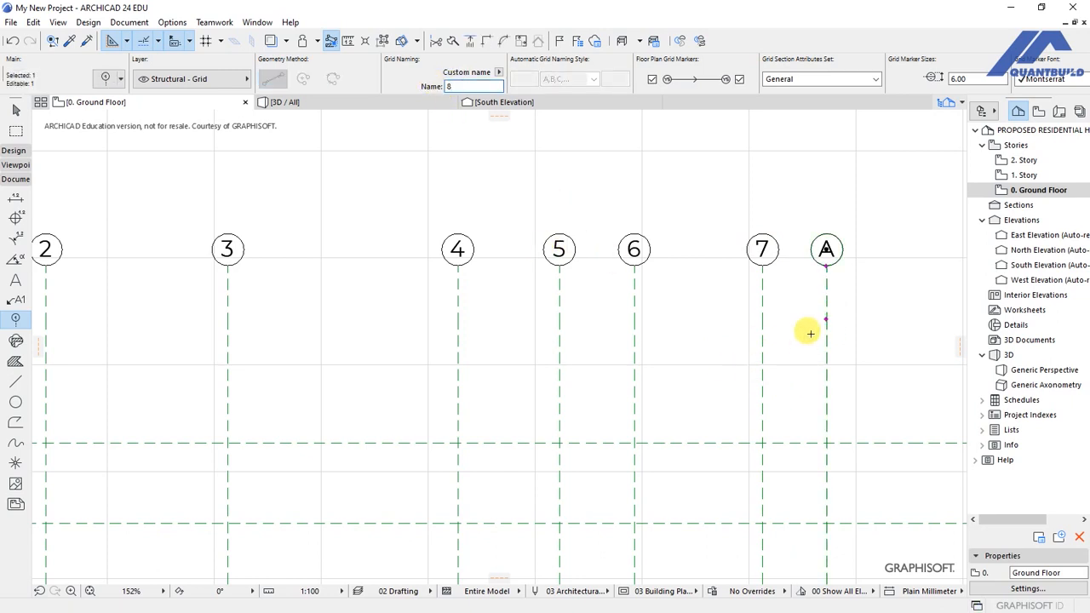
{"action": "key", "text": "Return"}
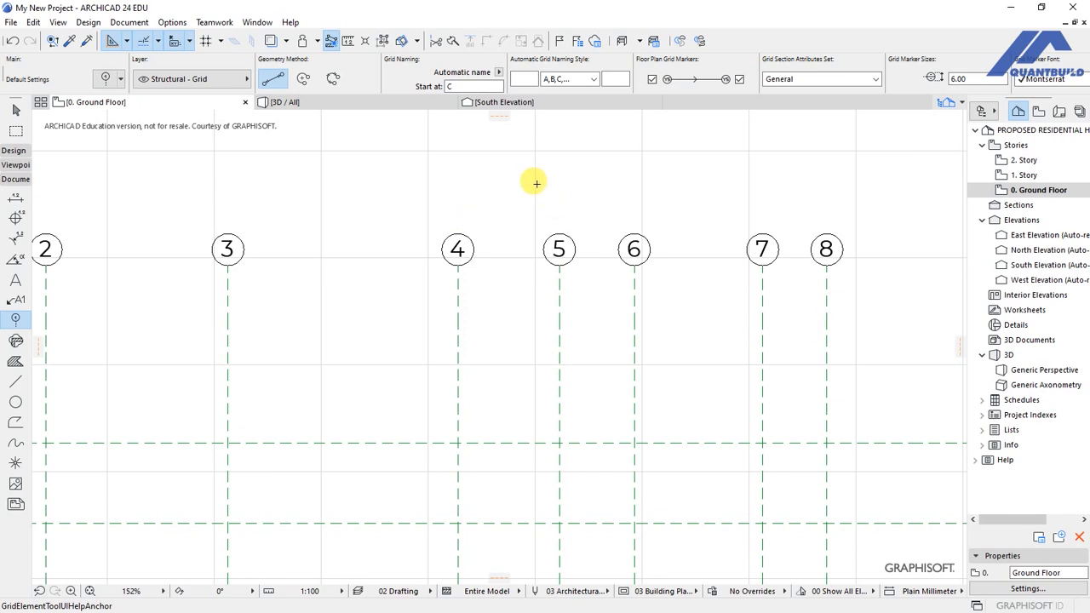
{"action": "scroll", "coordinate": [584, 195], "scroll_direction": "down", "scroll_amount": 8}
{"action": "scroll", "coordinate": [555, 524], "scroll_direction": "up", "scroll_amount": 7}
{"action": "scroll", "coordinate": [565, 508], "scroll_direction": "down", "scroll_amount": 6}
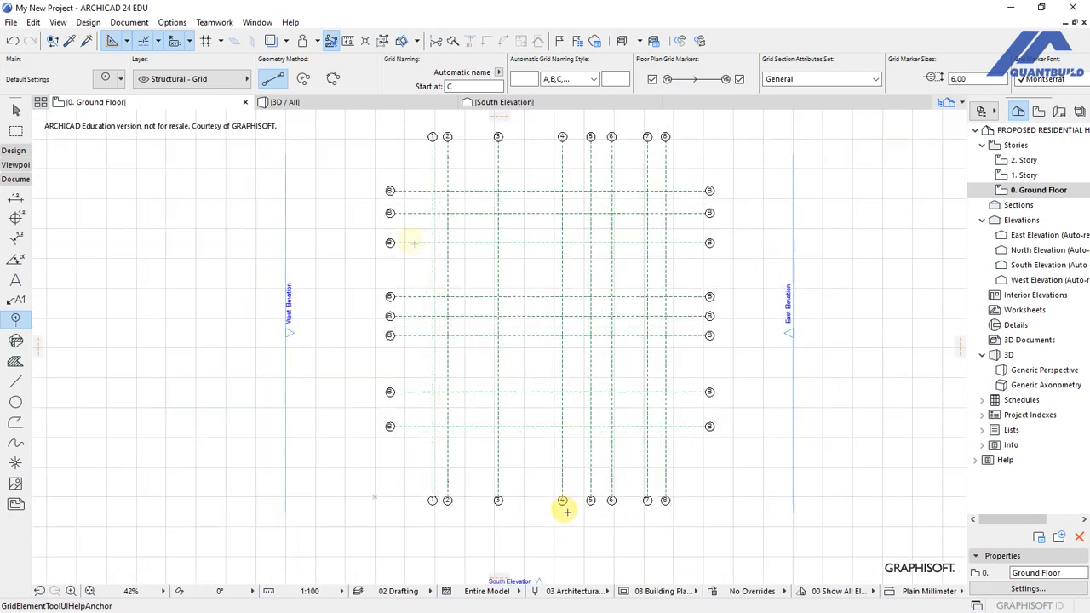
{"action": "scroll", "coordinate": [413, 280], "scroll_direction": "up", "scroll_amount": 2}
{"action": "scroll", "coordinate": [250, 297], "scroll_direction": "down", "scroll_amount": 1}
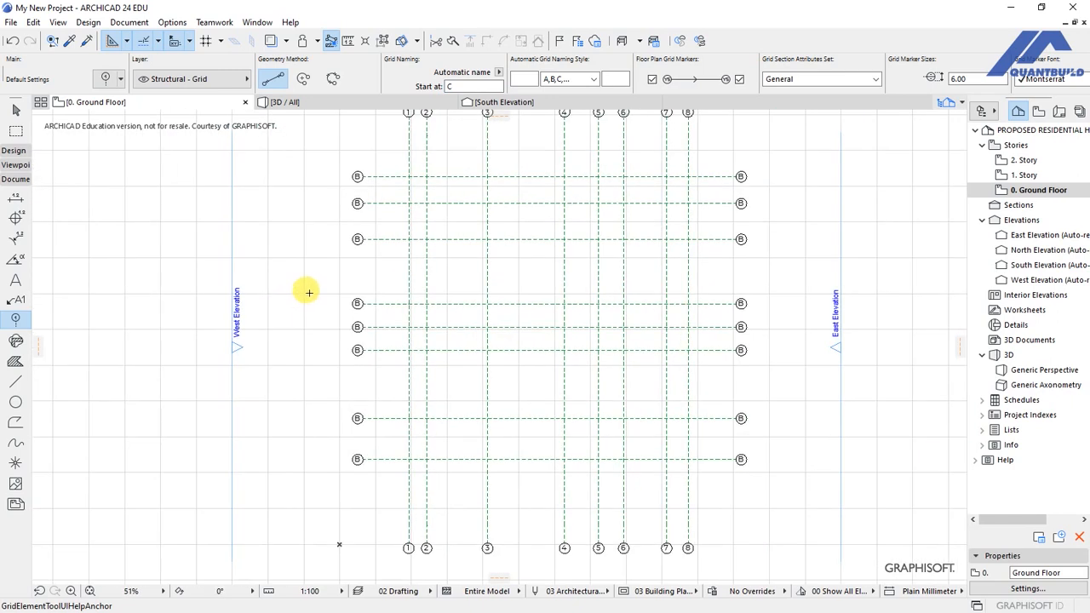
Rename the topmost horizontal grid line as A.
{"action": "scroll", "coordinate": [362, 170], "scroll_direction": "up", "scroll_amount": 3}
{"action": "scroll", "coordinate": [356, 174], "scroll_direction": "up", "scroll_amount": 1}
{"action": "left_click", "coordinate": [350, 179]}
{"action": "left_click_drag", "start_coordinate": [459, 84], "coordinate": [401, 100]}
{"action": "type", "text": "A"}
{"action": "key", "text": "Return"}
{"action": "key", "text": "Escape"}
{"action": "scroll", "coordinate": [356, 178], "scroll_direction": "up", "scroll_amount": 1}
{"action": "scroll", "coordinate": [347, 250], "scroll_direction": "down", "scroll_amount": 1}
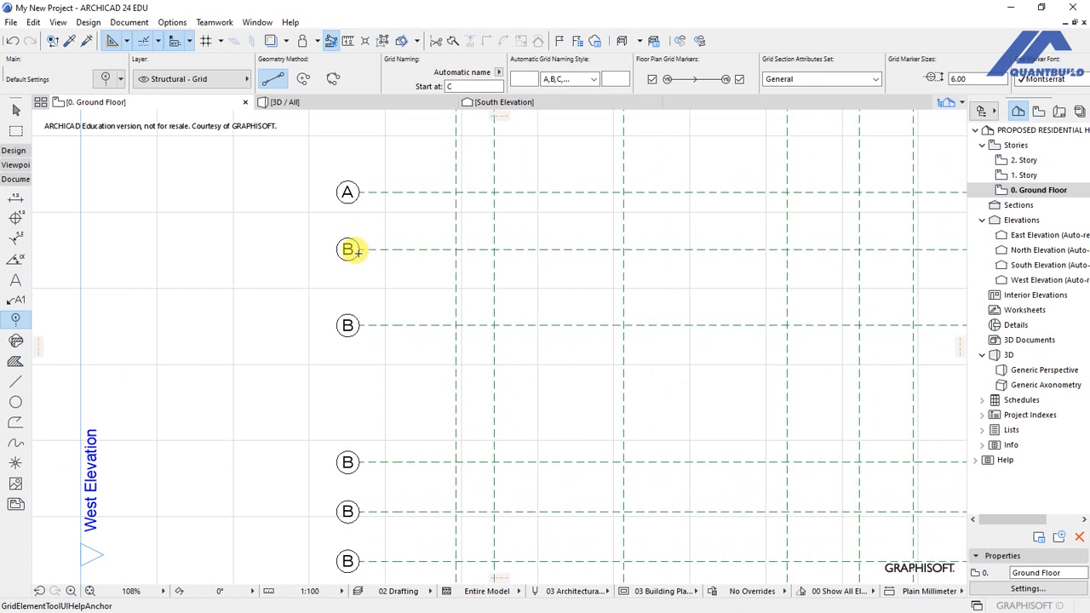
Rename the third to sixth horizontal grid lines from the top as C, D, E and F in order.
{"action": "left_click", "coordinate": [386, 323]}
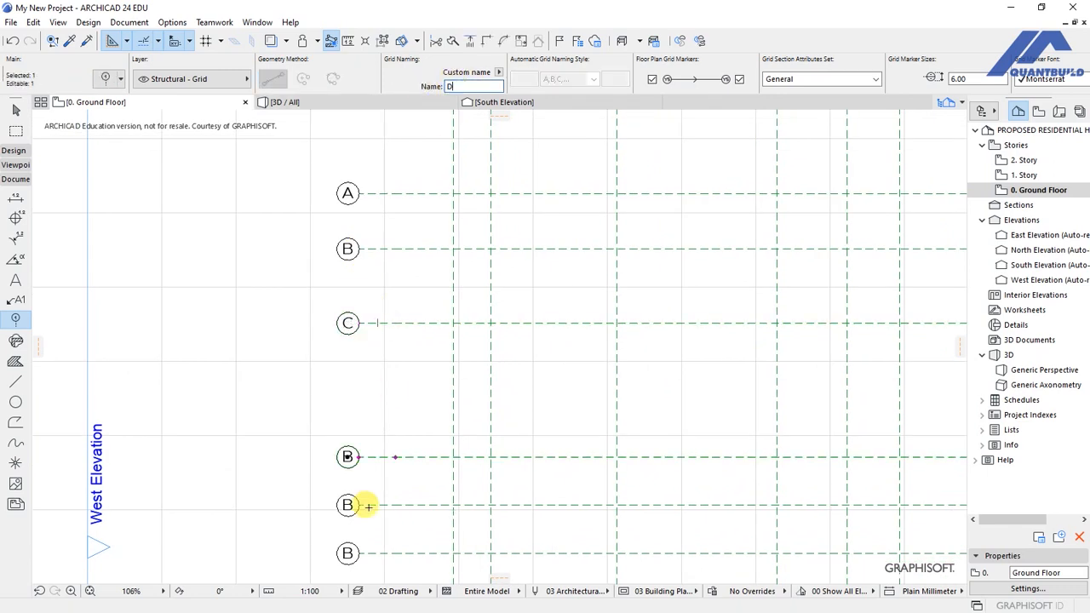
{"action": "type", "text": "E"}
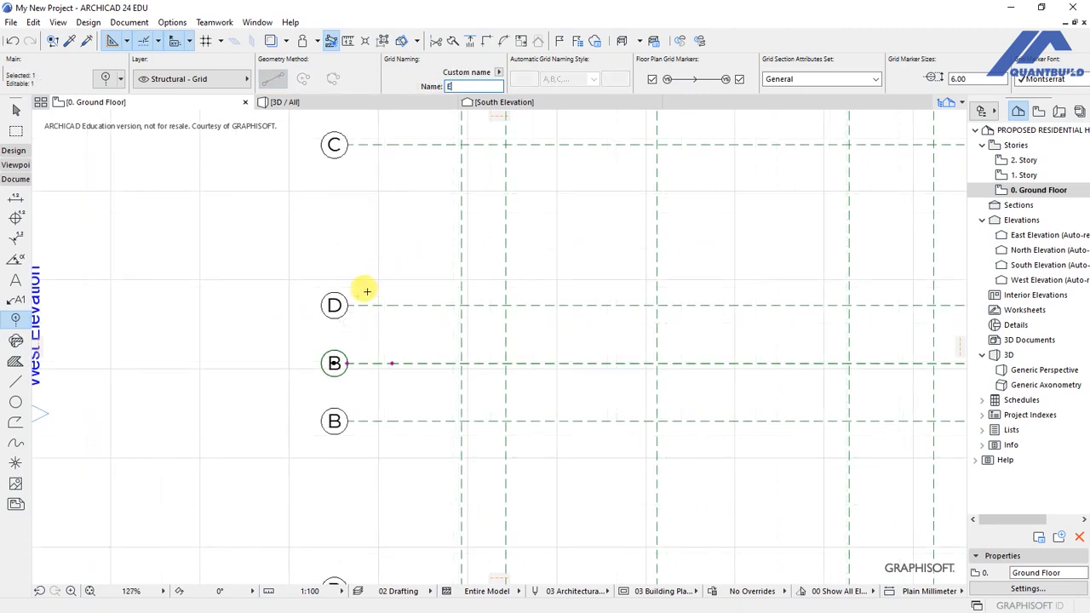
{"action": "left_click", "coordinate": [371, 421], "text": "shift"}
{"action": "left_click_drag", "start_coordinate": [460, 87], "coordinate": [428, 102]}
{"action": "type", "text": "F"}
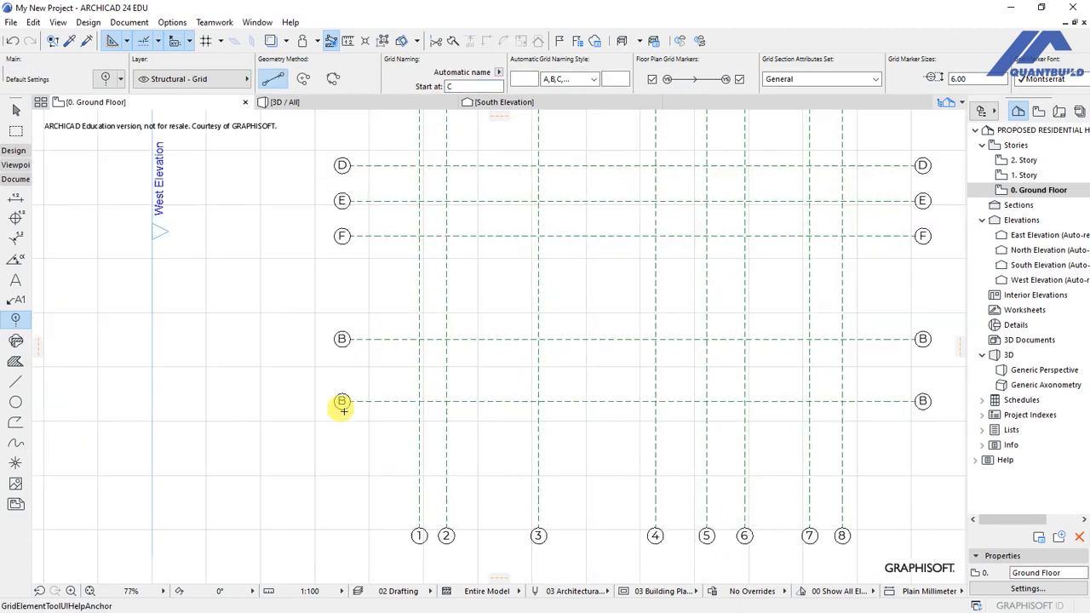
Rename the two lowest horizontal grid lines as G and H, in order from top to bottom.
{"action": "scroll", "coordinate": [341, 410], "scroll_direction": "up", "scroll_amount": 1}
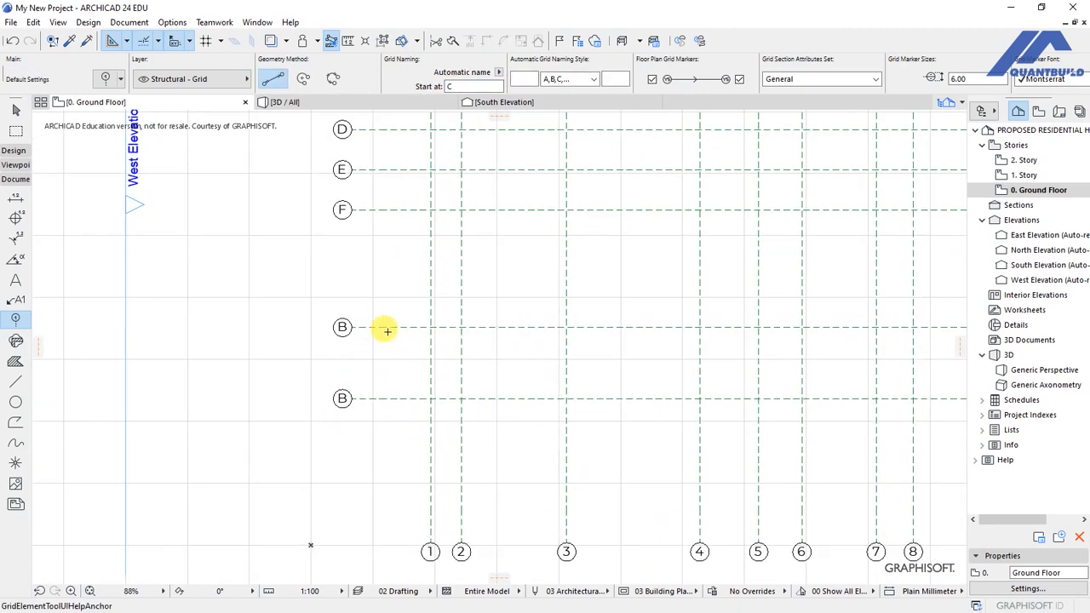
{"action": "left_click", "coordinate": [387, 331], "text": "shift"}
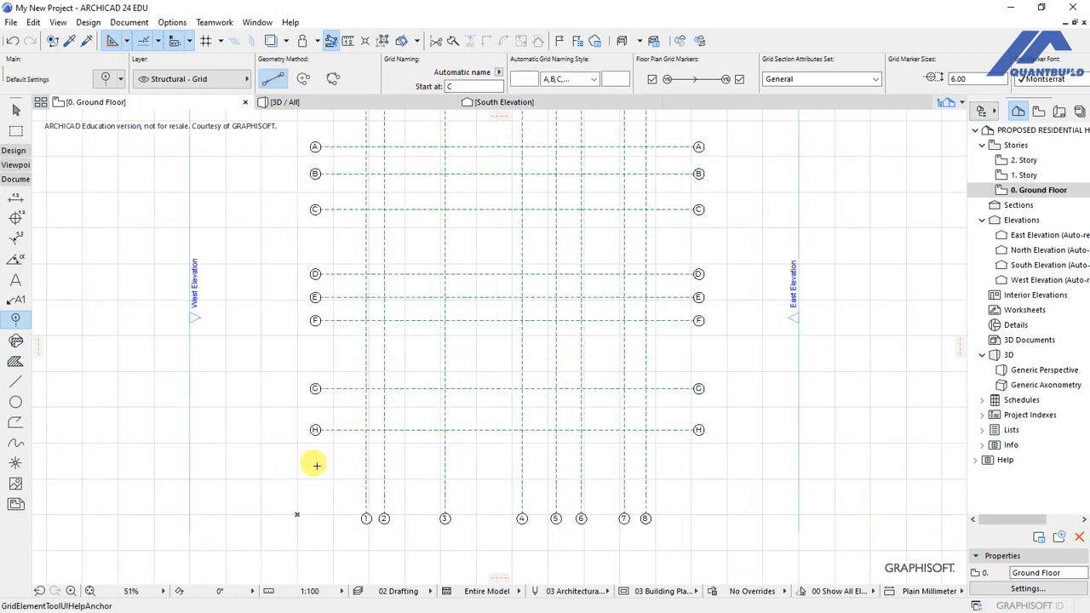
{"action": "scroll", "coordinate": [316, 465], "scroll_direction": "down", "scroll_amount": 1}
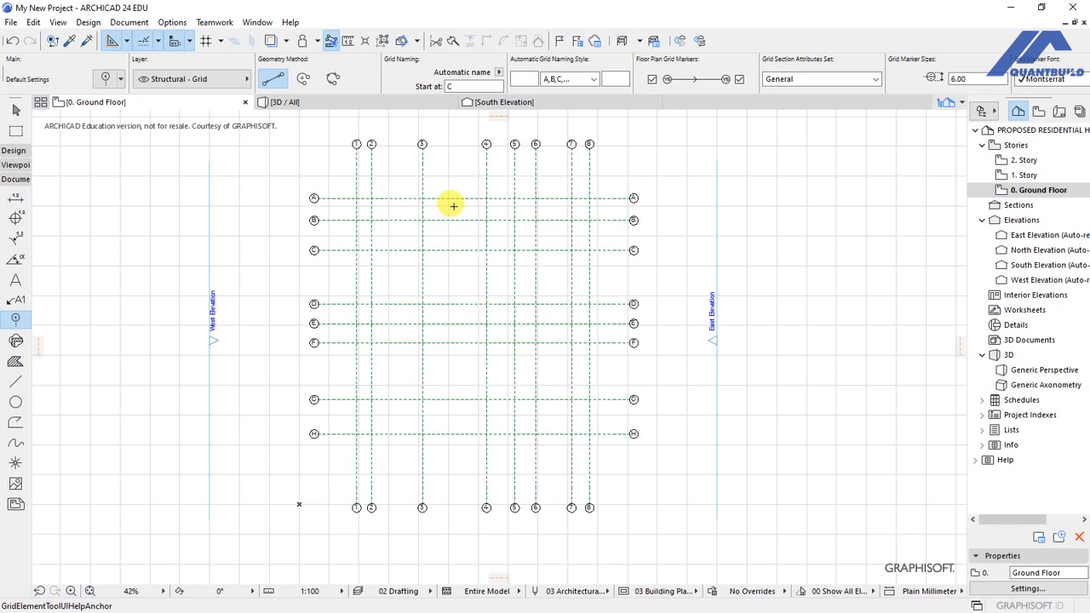
{"action": "scroll", "coordinate": [438, 267], "scroll_direction": "up", "scroll_amount": 1}
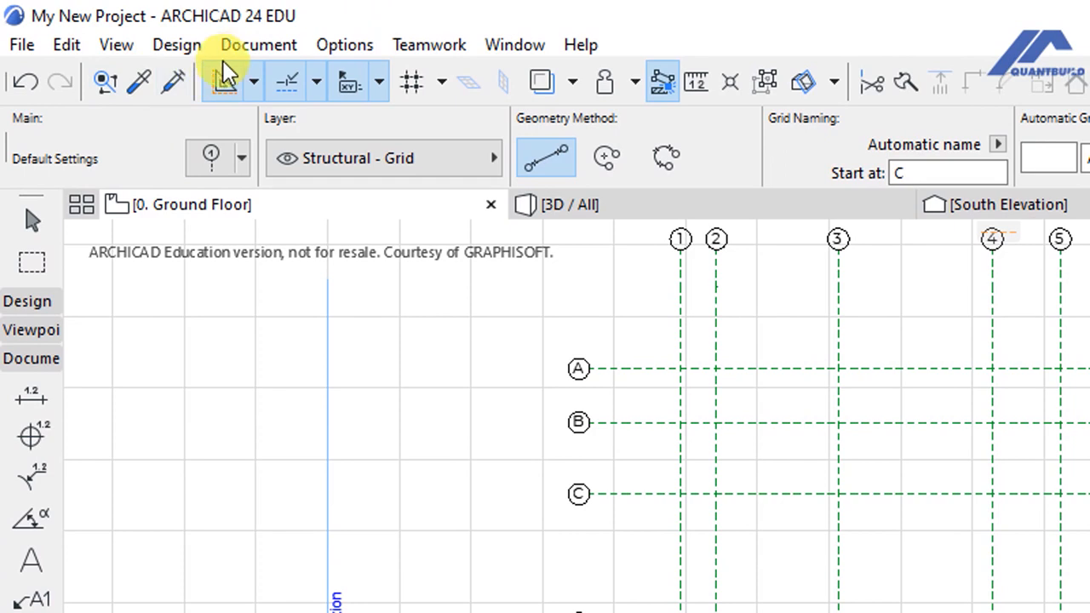
Activate the Dimension tool and set its default witness line type to Custom Height.
{"action": "left_click", "coordinate": [230, 44]}
{"action": "mouse_move", "coordinate": [265, 76]}
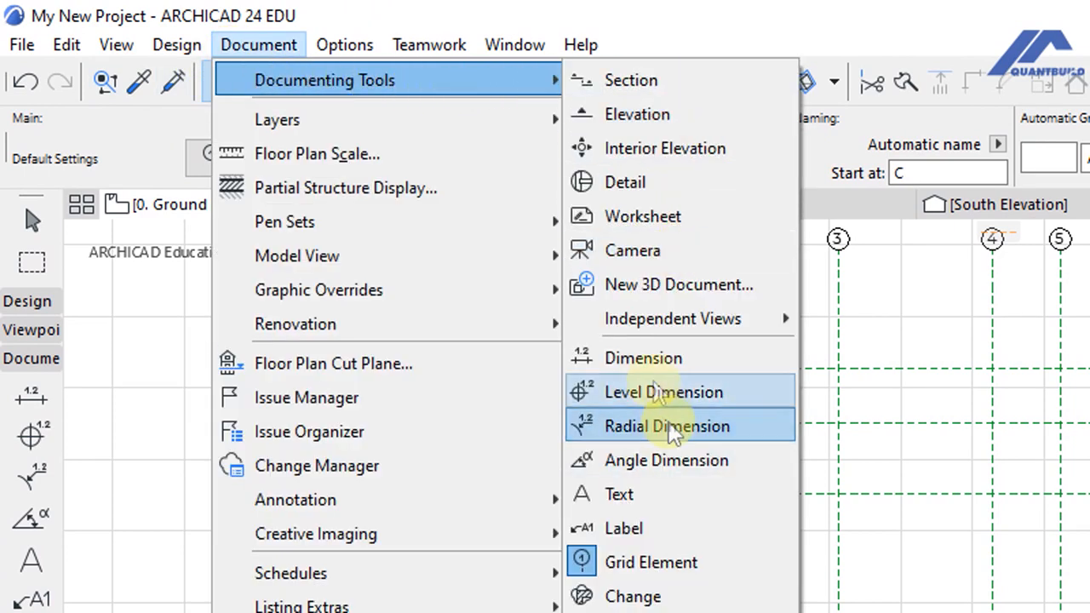
{"action": "left_click", "coordinate": [649, 371]}
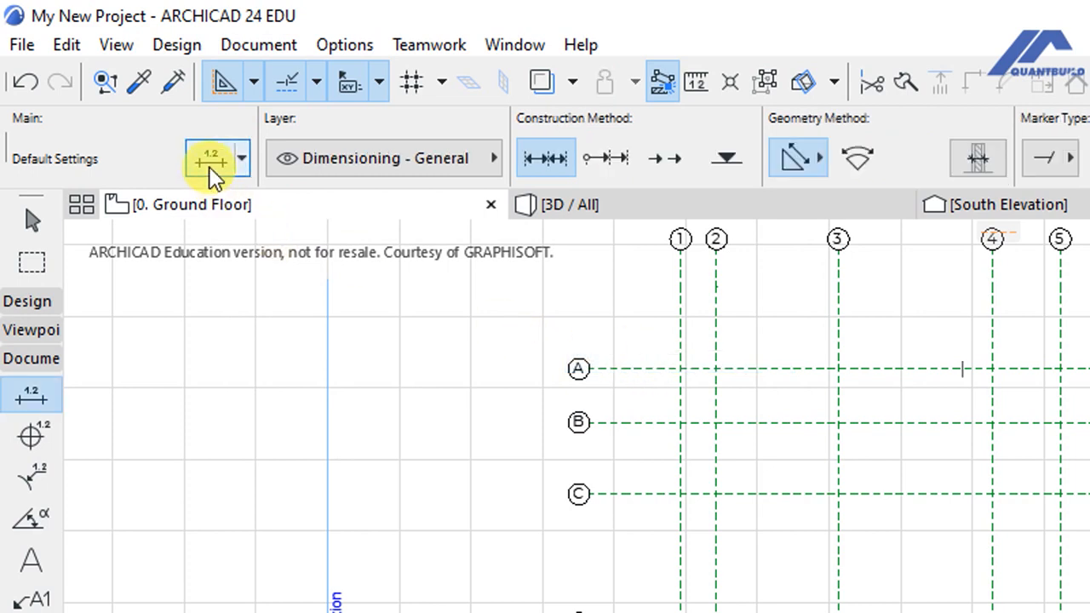
{"action": "left_click", "coordinate": [215, 163]}
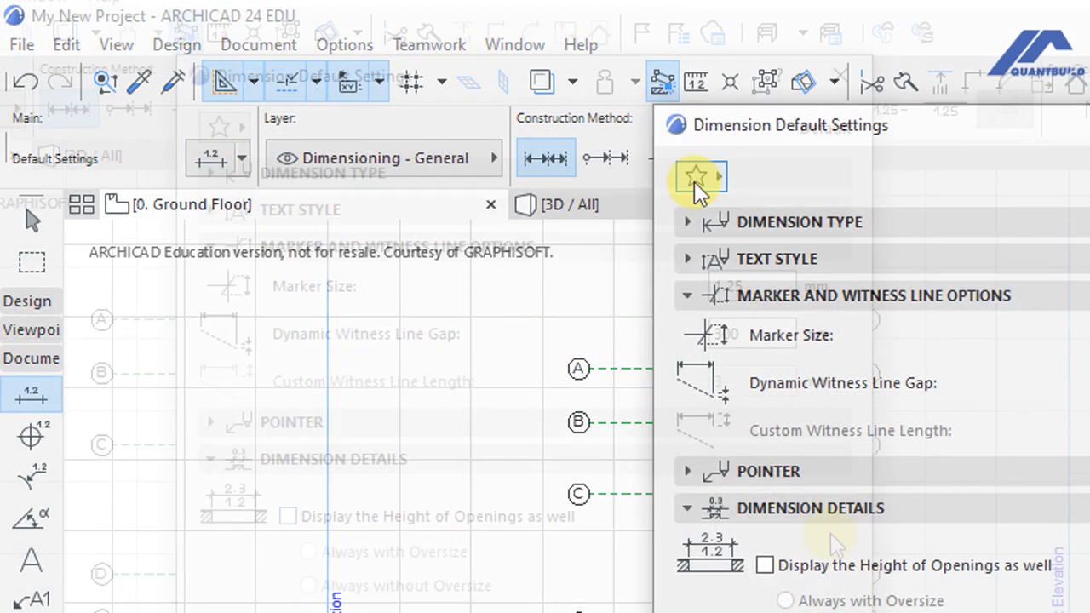
{"action": "left_click", "coordinate": [364, 158]}
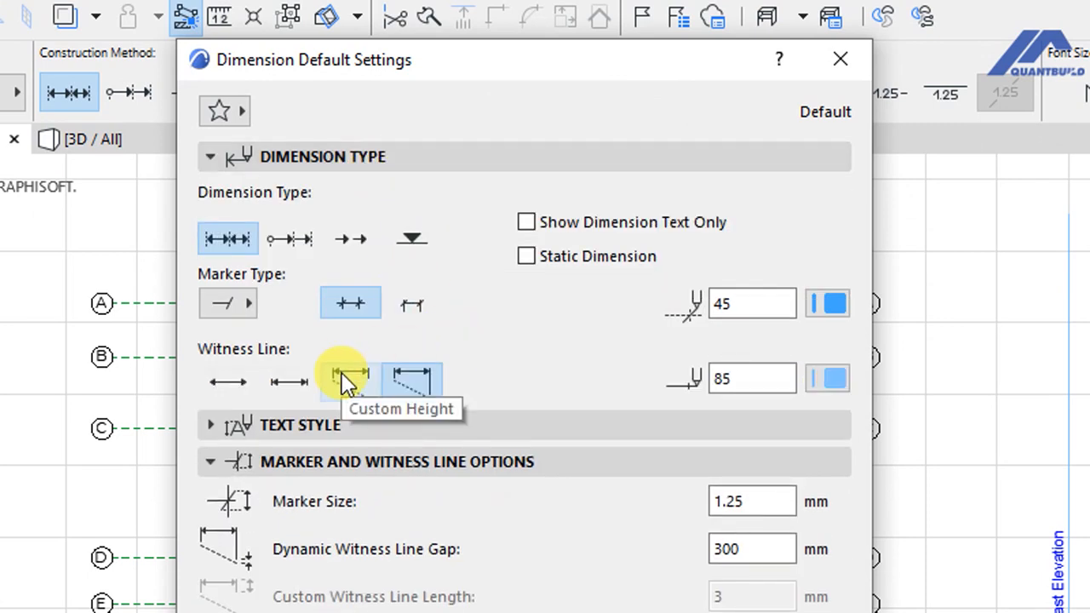
{"action": "left_click", "coordinate": [347, 383]}
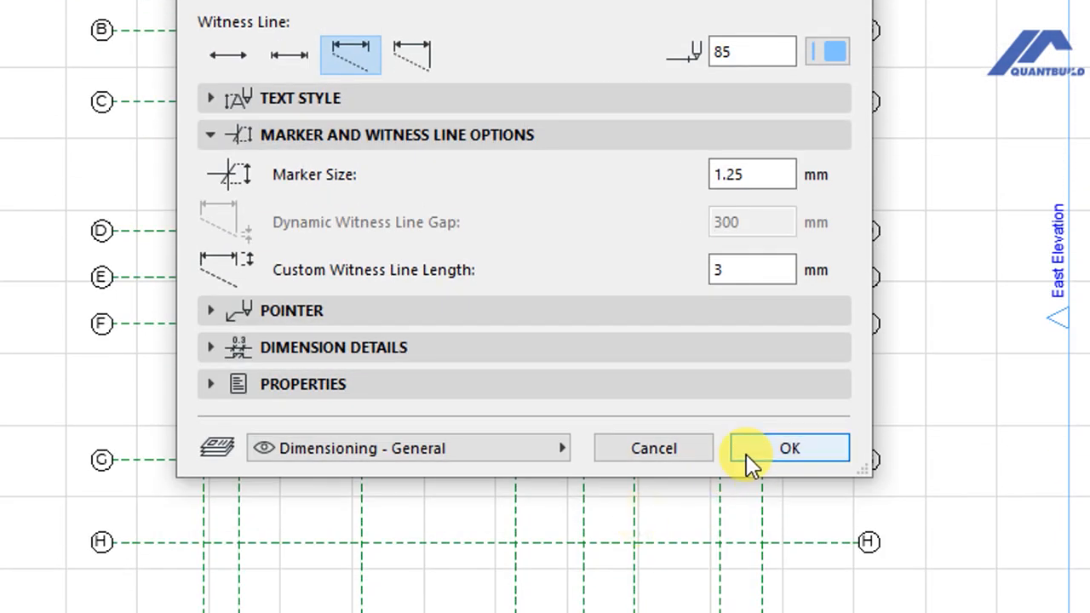
{"action": "left_click", "coordinate": [750, 452]}
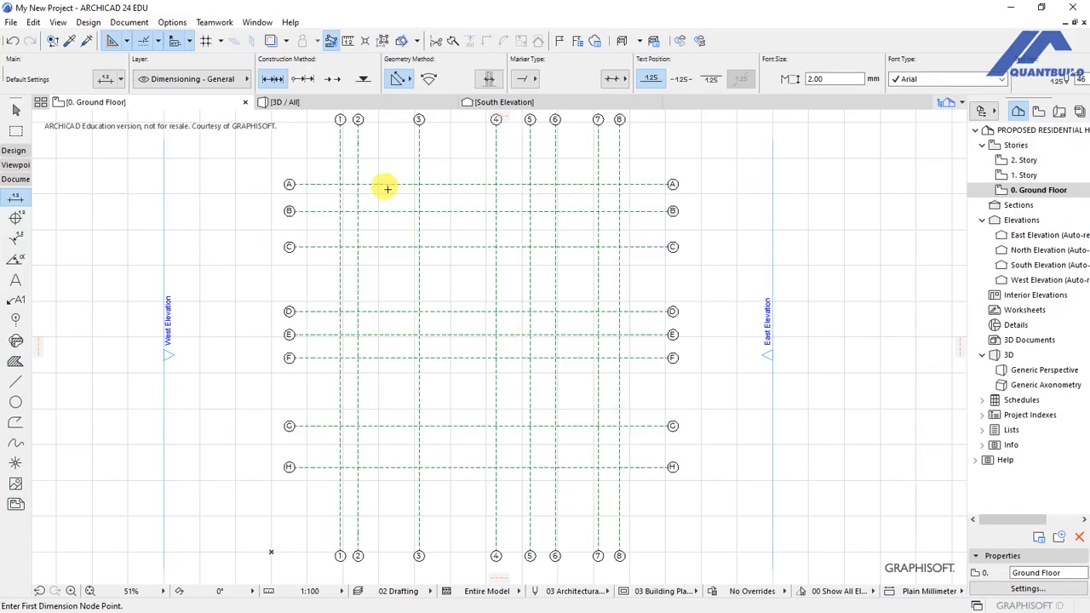
Add a linear dimension chain across vertical grid lines 1 to 8, placed between their upper markers and grid line A.
{"action": "scroll", "coordinate": [384, 343], "scroll_direction": "down", "scroll_amount": 3}
{"action": "scroll", "coordinate": [441, 220], "scroll_direction": "up", "scroll_amount": 4}
{"action": "scroll", "coordinate": [441, 220], "scroll_direction": "up", "scroll_amount": 1}
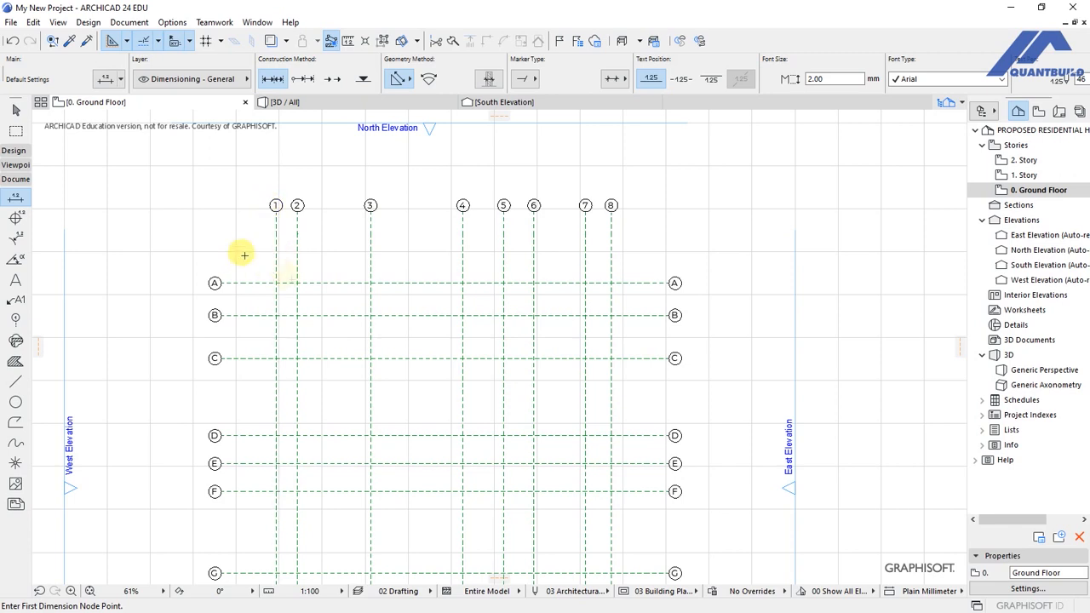
{"action": "left_click", "coordinate": [275, 206]}
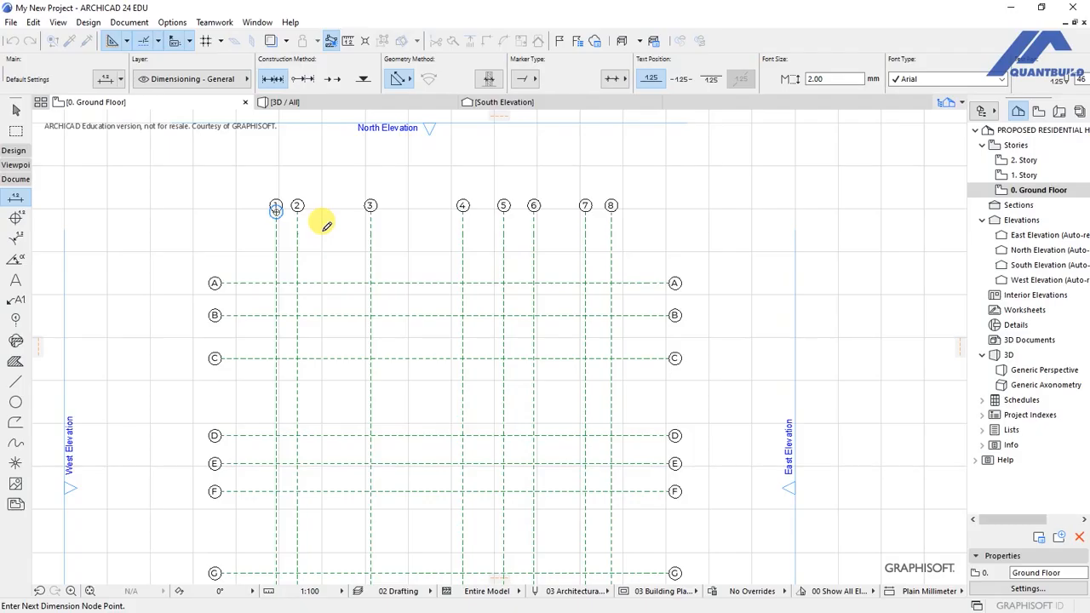
{"action": "left_click", "coordinate": [297, 207]}
{"action": "left_click", "coordinate": [370, 206]}
{"action": "left_click", "coordinate": [463, 206]}
{"action": "left_click", "coordinate": [503, 207]}
{"action": "left_click", "coordinate": [534, 207]}
{"action": "left_click", "coordinate": [584, 207]}
{"action": "left_click", "coordinate": [612, 208]}
{"action": "scroll", "coordinate": [587, 226], "scroll_direction": "up", "scroll_amount": 3}
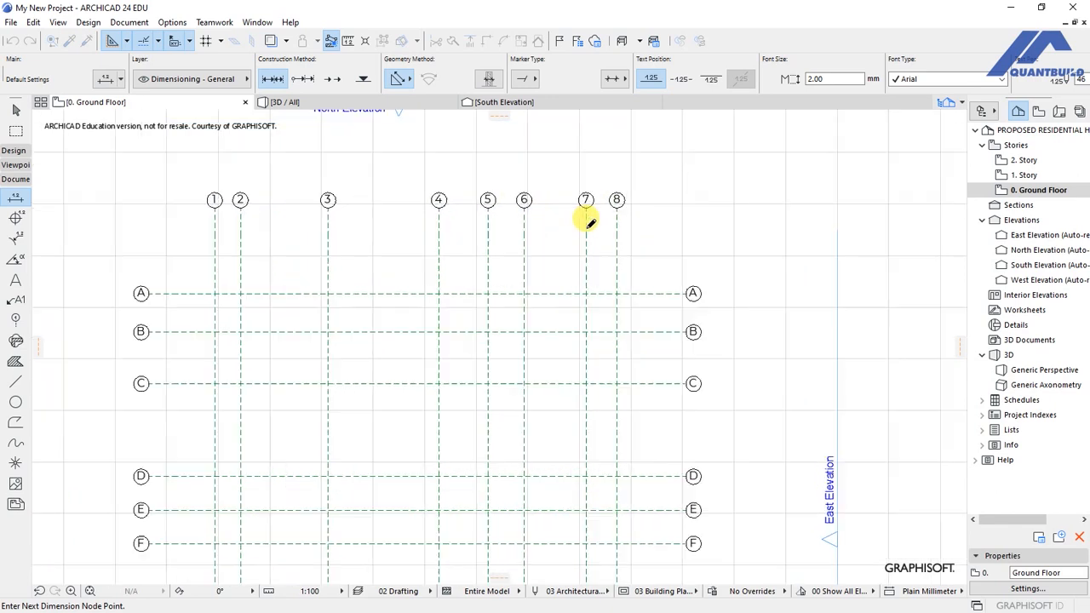
{"action": "double_click", "coordinate": [438, 246]}
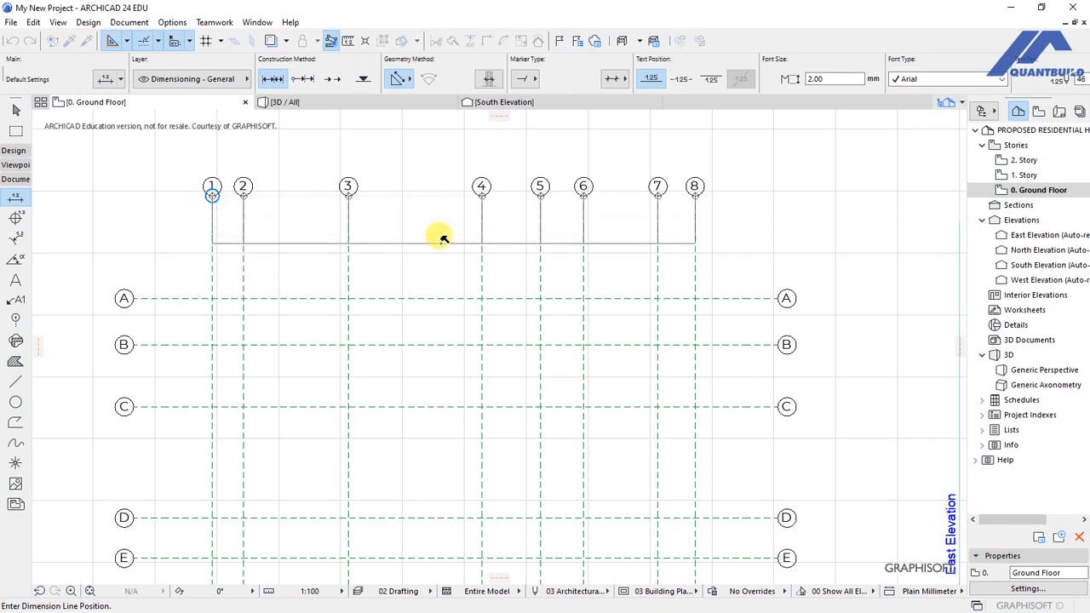
{"action": "left_click", "coordinate": [441, 240]}
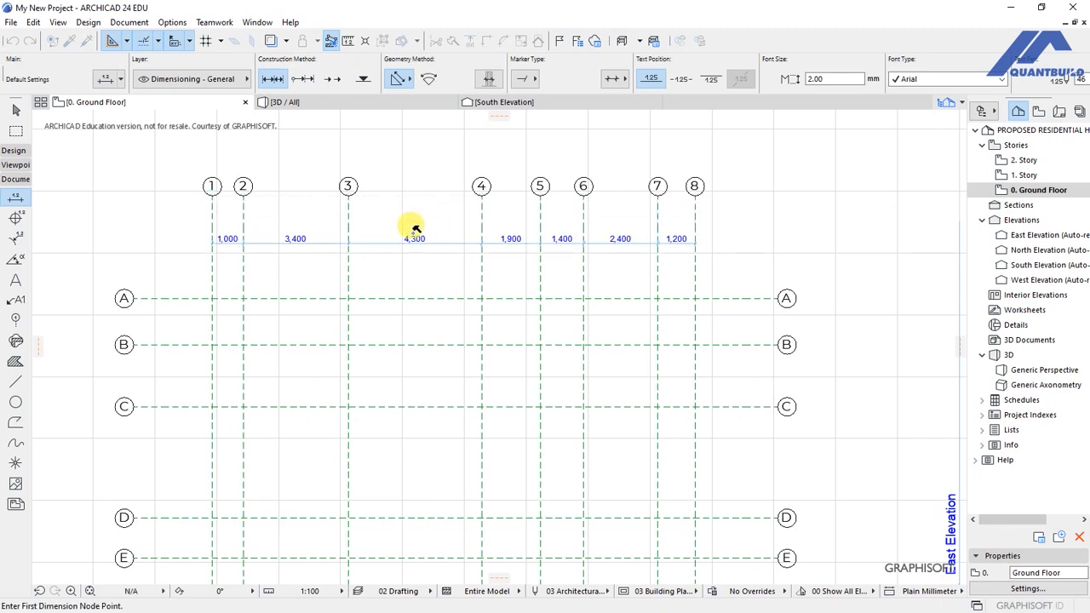
Add a linear dimension chain across horizontal grid lines A to H, placed between their left markers and grid line 1.
{"action": "scroll", "coordinate": [366, 262], "scroll_direction": "up", "scroll_amount": 3}
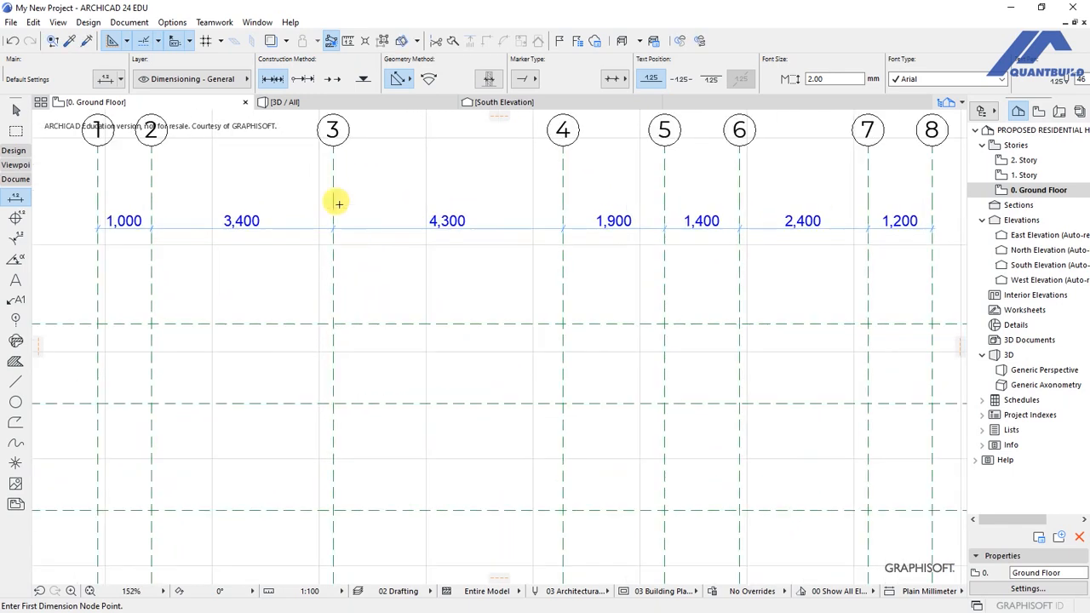
{"action": "scroll", "coordinate": [387, 204], "scroll_direction": "down", "scroll_amount": 5}
{"action": "scroll", "coordinate": [353, 202], "scroll_direction": "up", "scroll_amount": 4}
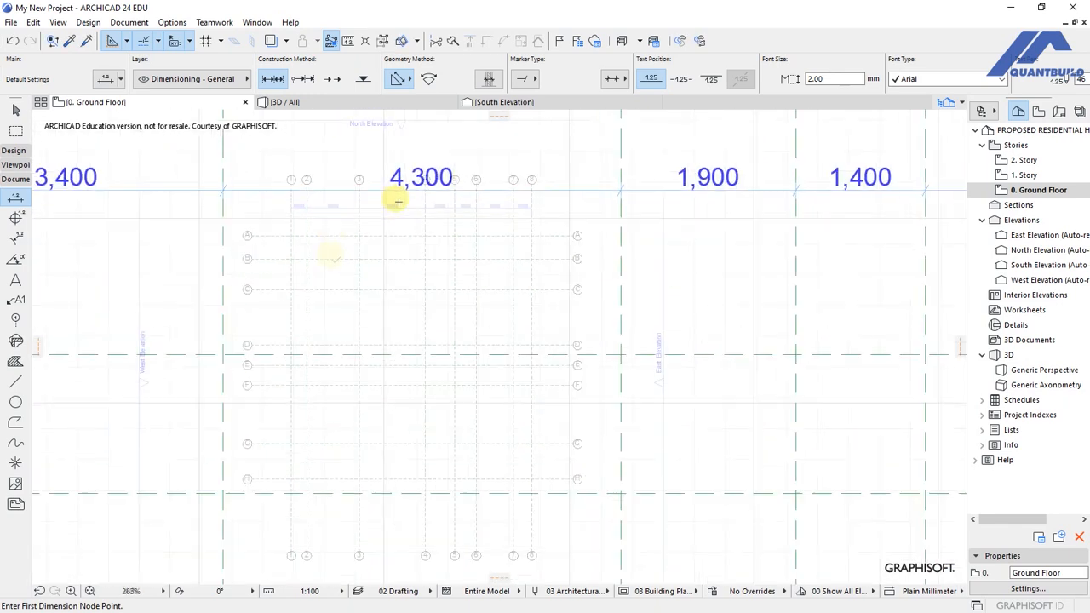
{"action": "scroll", "coordinate": [368, 191], "scroll_direction": "down", "scroll_amount": 4}
{"action": "scroll", "coordinate": [368, 191], "scroll_direction": "down", "scroll_amount": 4}
{"action": "scroll", "coordinate": [333, 224], "scroll_direction": "up", "scroll_amount": 3}
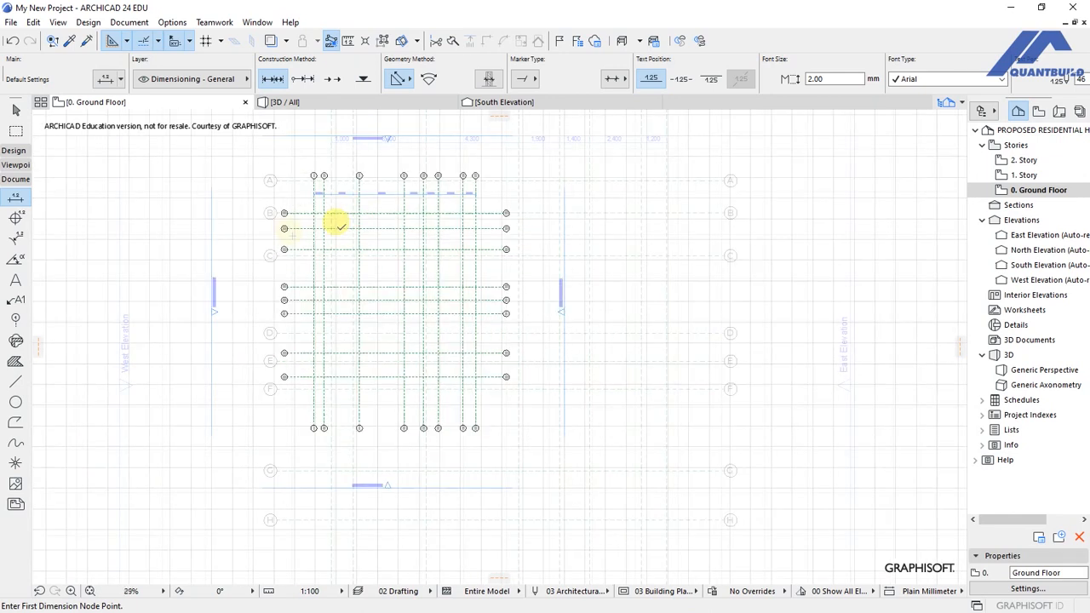
{"action": "left_click", "coordinate": [271, 179]}
{"action": "left_click", "coordinate": [271, 212]}
{"action": "left_click", "coordinate": [271, 255]}
{"action": "left_click", "coordinate": [271, 332]}
{"action": "left_click", "coordinate": [272, 361]}
{"action": "left_click", "coordinate": [272, 388]}
{"action": "left_click", "coordinate": [273, 470]}
{"action": "left_click", "coordinate": [272, 520]}
{"action": "double_click", "coordinate": [302, 367]}
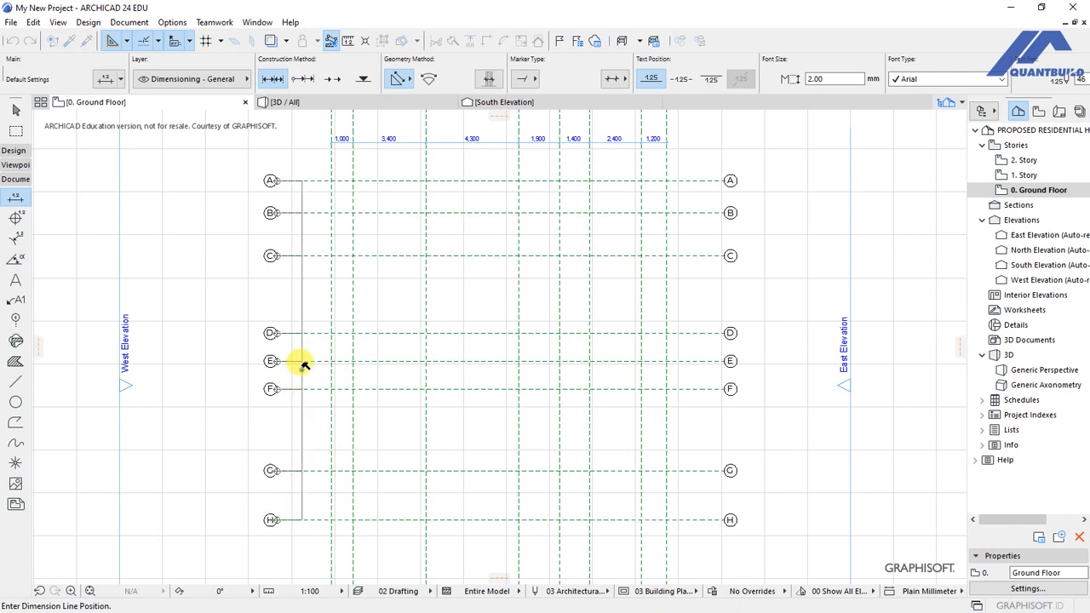
{"action": "left_click", "coordinate": [304, 365]}
{"action": "scroll", "coordinate": [353, 289], "scroll_direction": "up", "scroll_amount": 3}
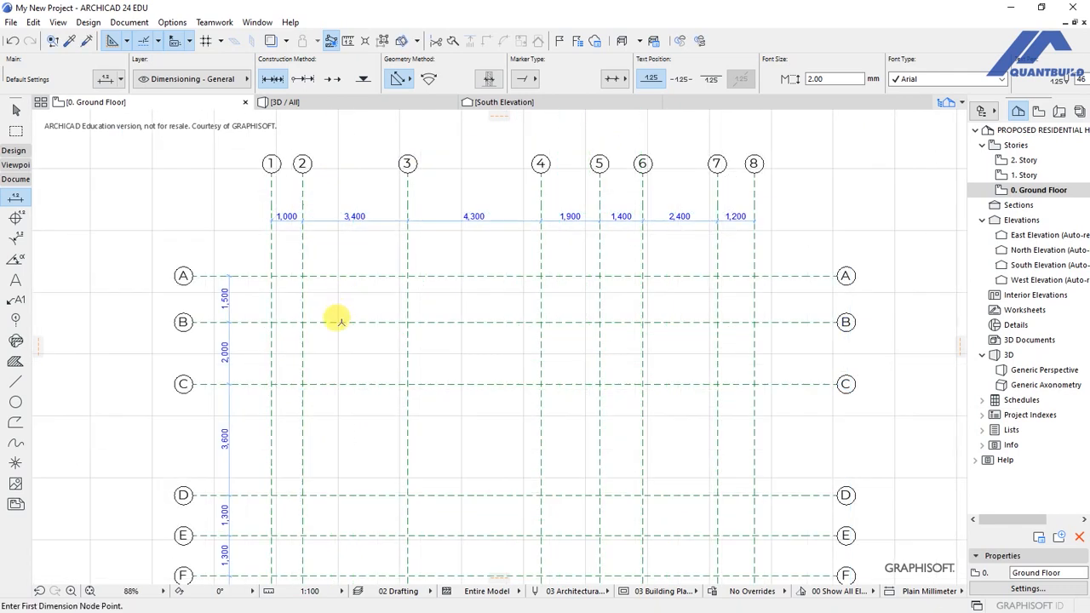